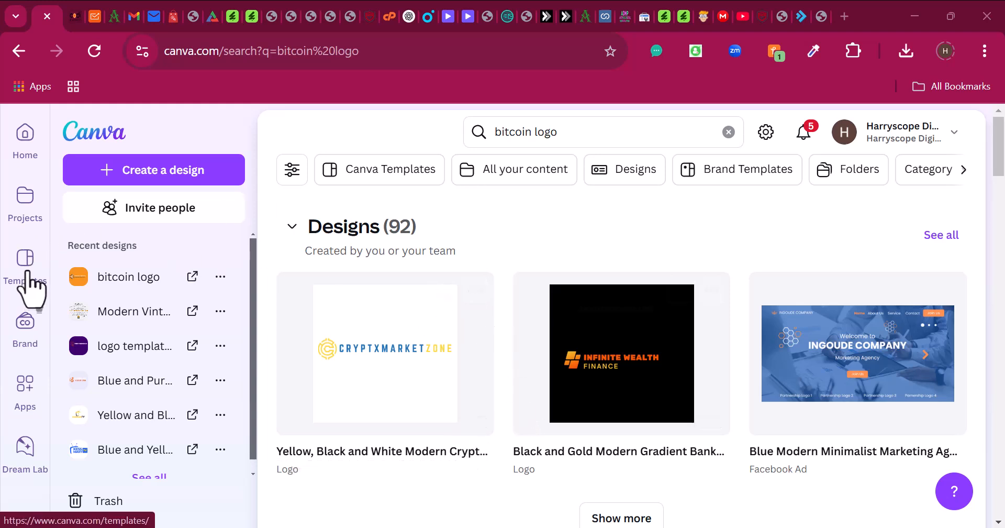
- Search your own Canva projects for 'certificate' and browse the 11 matching designs
{"action": "left_click", "coordinate": [26, 215]}
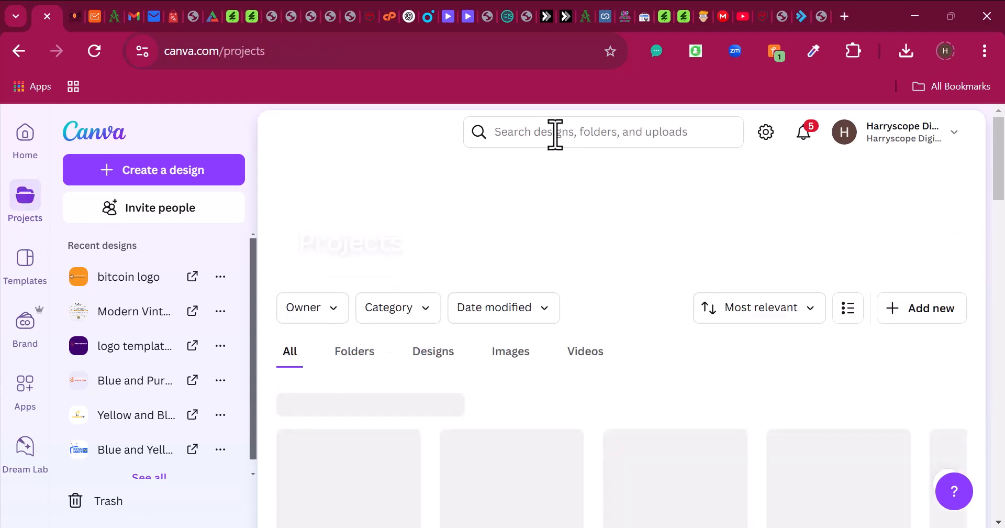
{"action": "left_click", "coordinate": [555, 134]}
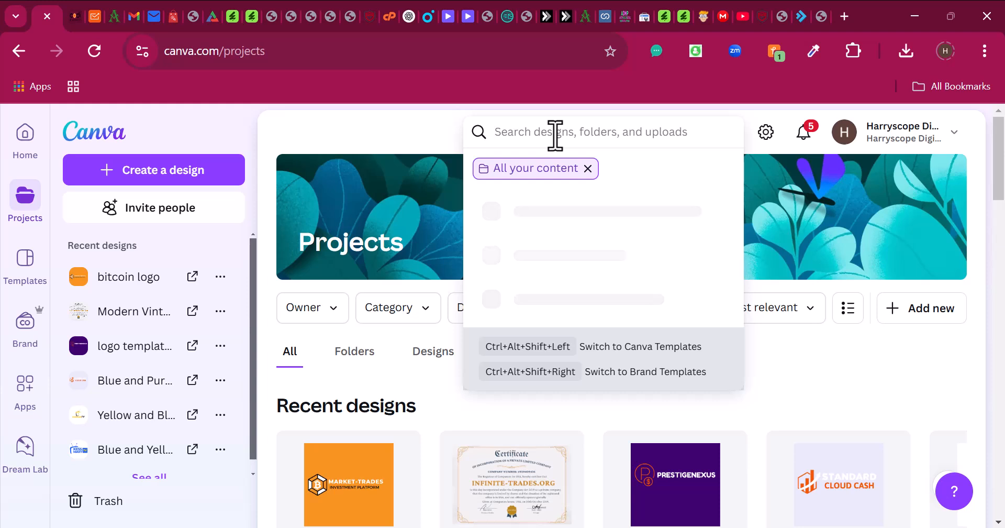
{"action": "type", "text": "certificate"}
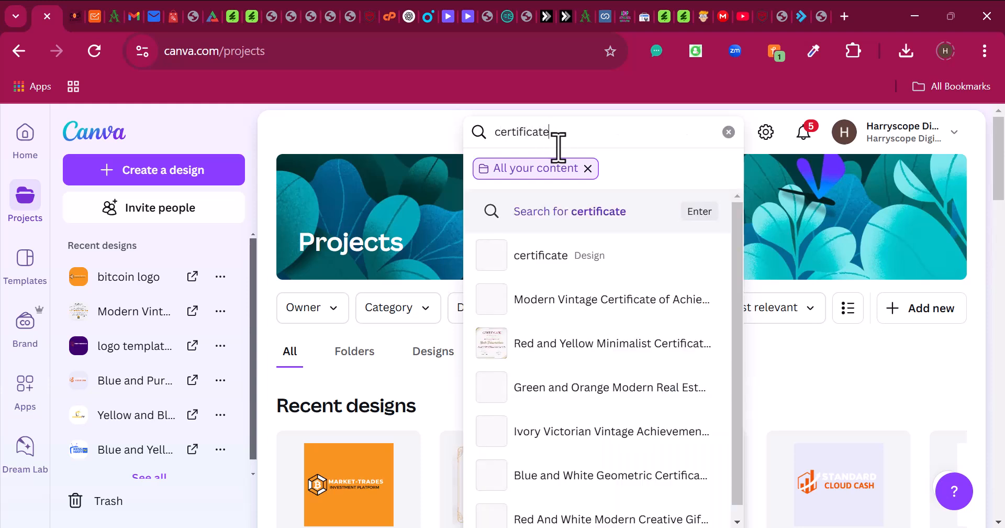
{"action": "key", "text": "Return"}
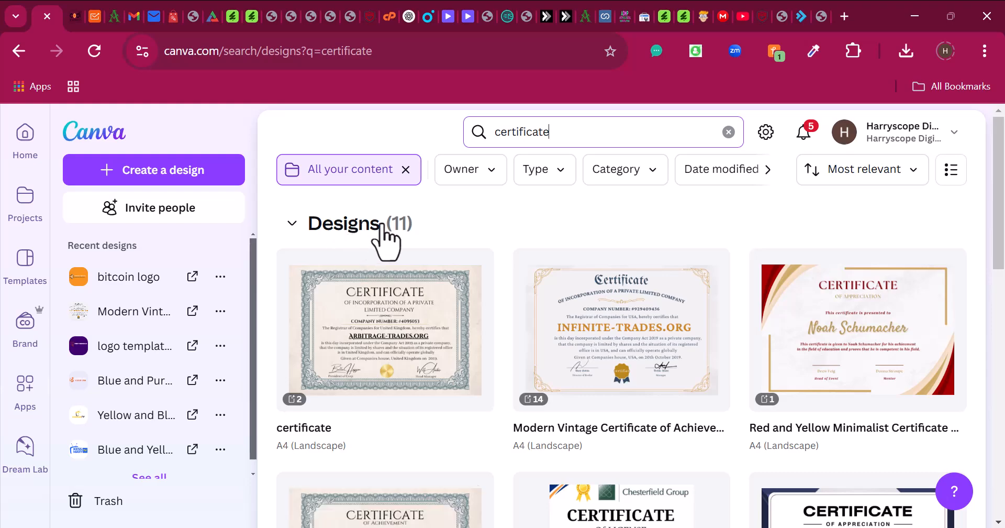
{"action": "scroll", "coordinate": [558, 371], "scroll_direction": "down", "scroll_amount": 2}
{"action": "scroll", "coordinate": [558, 372], "scroll_direction": "down", "scroll_amount": 2}
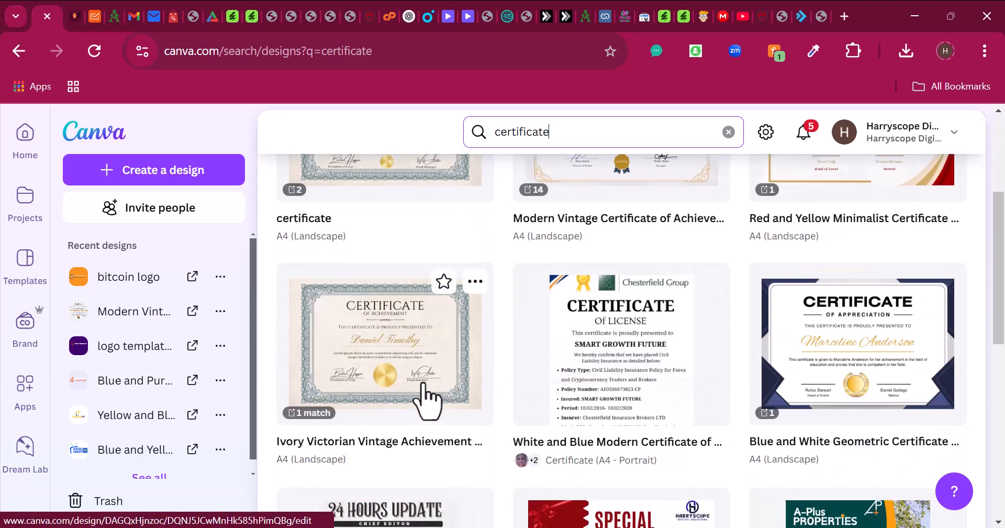
{"action": "scroll", "coordinate": [673, 381], "scroll_direction": "down", "scroll_amount": 5}
{"action": "scroll", "coordinate": [654, 367], "scroll_direction": "up", "scroll_amount": 8}
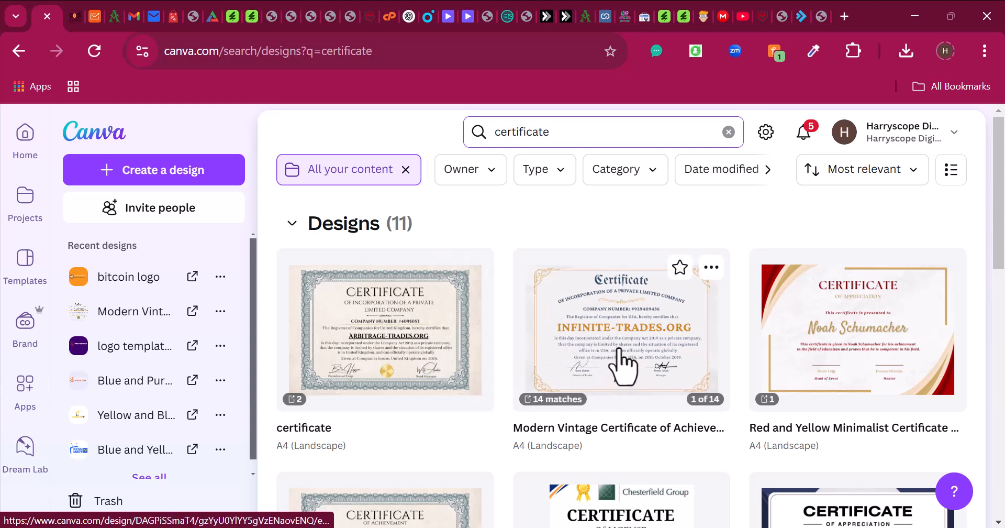
- Open the Modern Vintage Certificate of Achievement design in the editor
{"action": "left_click", "coordinate": [604, 322]}
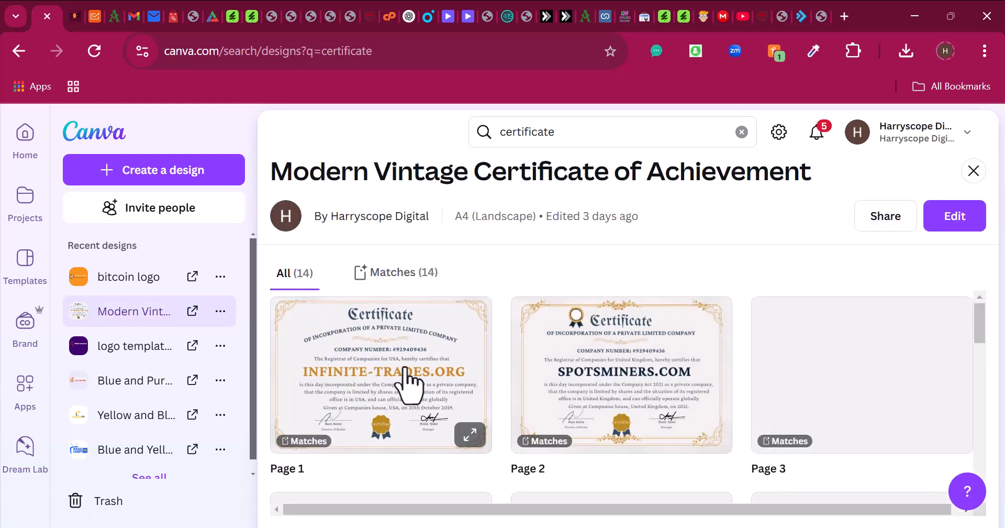
{"action": "right_click", "coordinate": [947, 229]}
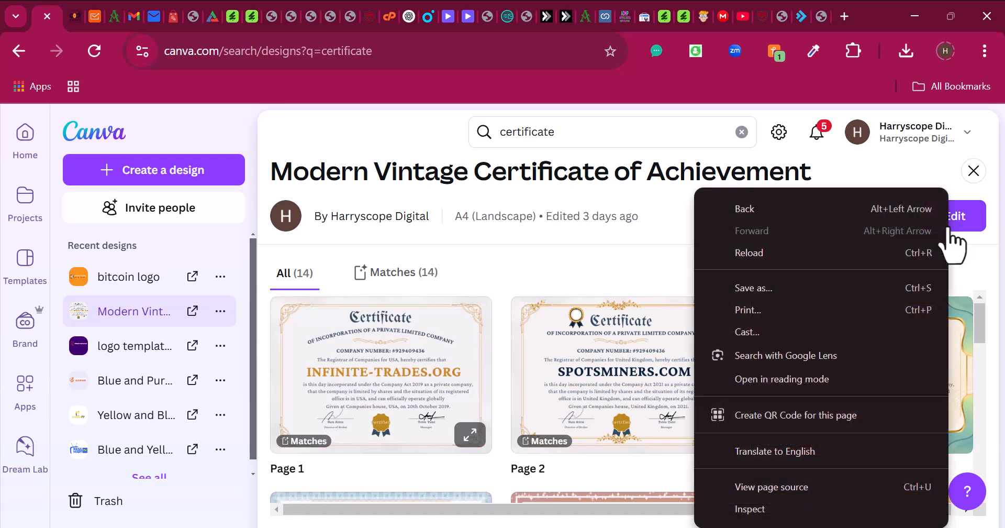
{"action": "left_click", "coordinate": [648, 250]}
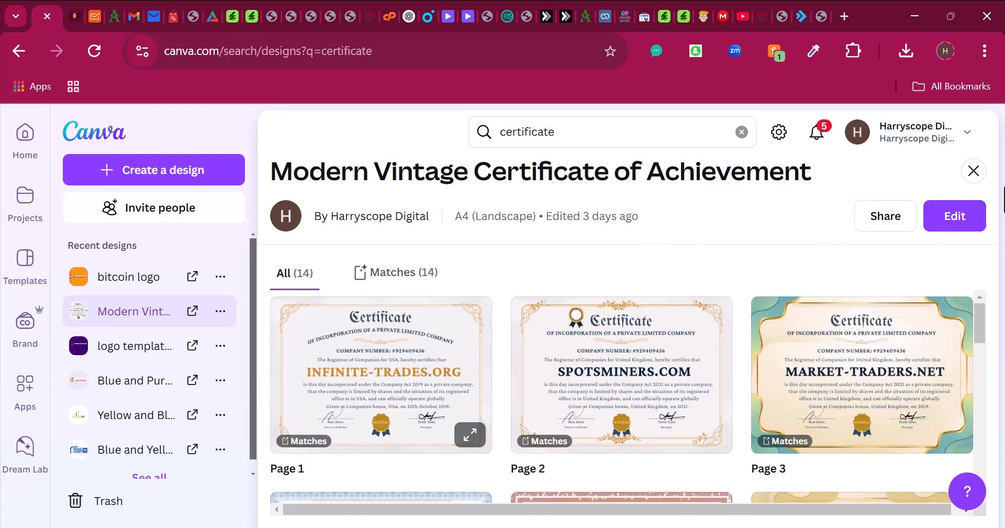
{"action": "left_click", "coordinate": [961, 217]}
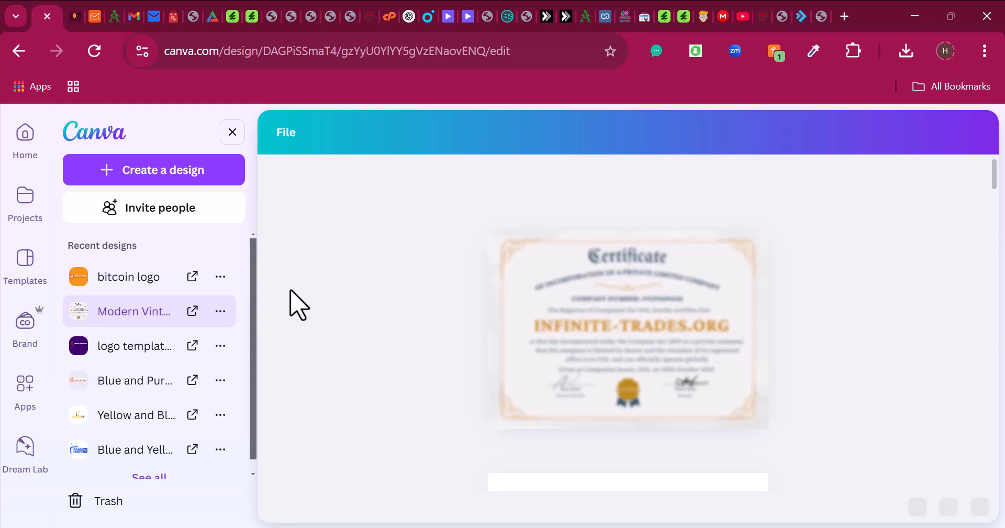
- Open Canva Home in a new browser tab from the left rail link
{"action": "right_click", "coordinate": [27, 148]}
{"action": "left_click", "coordinate": [107, 168]}
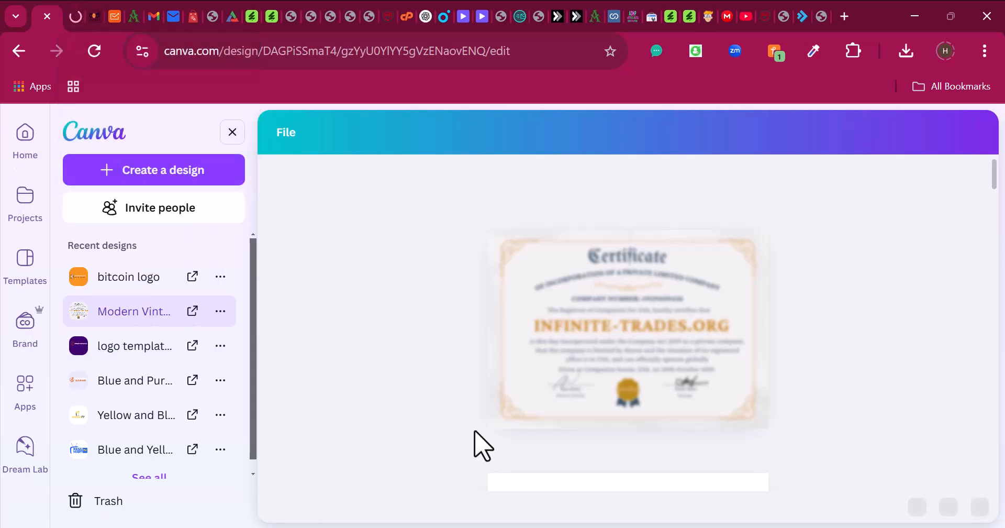
{"action": "scroll", "coordinate": [768, 338], "scroll_direction": "down", "scroll_amount": 3}
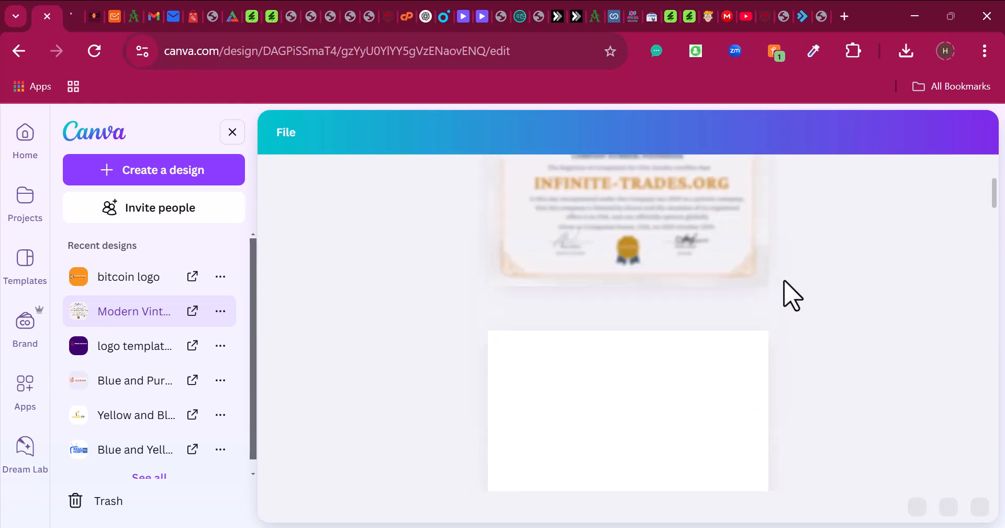
{"action": "scroll", "coordinate": [792, 294], "scroll_direction": "down", "scroll_amount": 10}
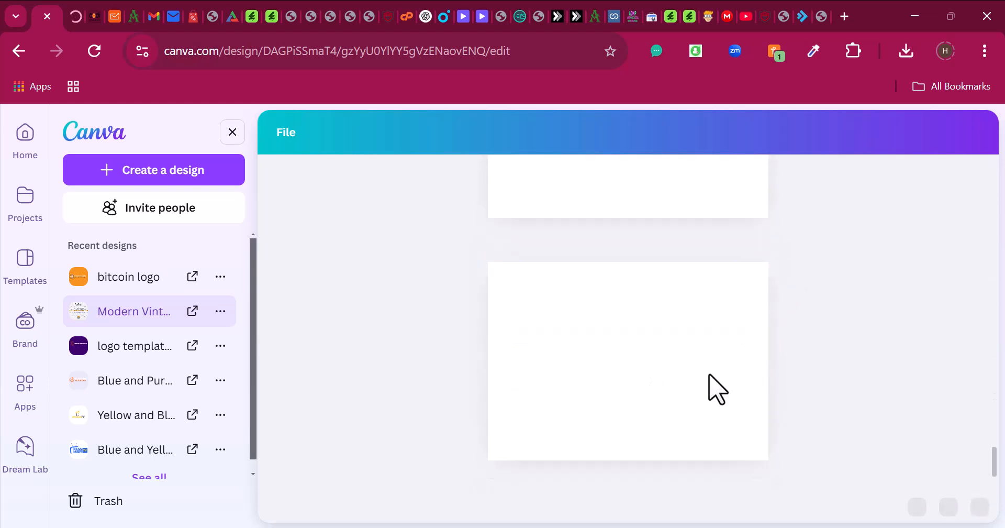
{"action": "scroll", "coordinate": [725, 367], "scroll_direction": "up", "scroll_amount": 15}
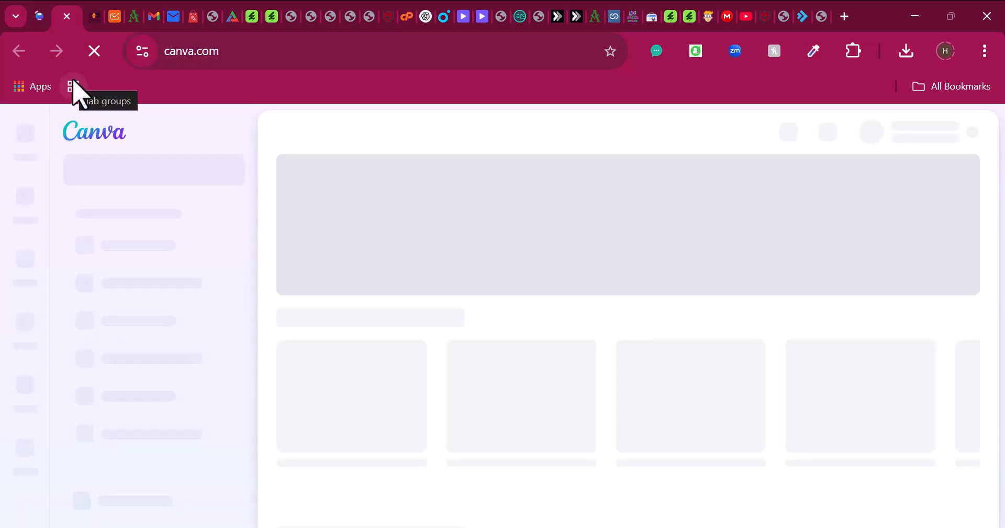
- Return to the certificate design tab and scroll through its pages
{"action": "left_click", "coordinate": [43, 15]}
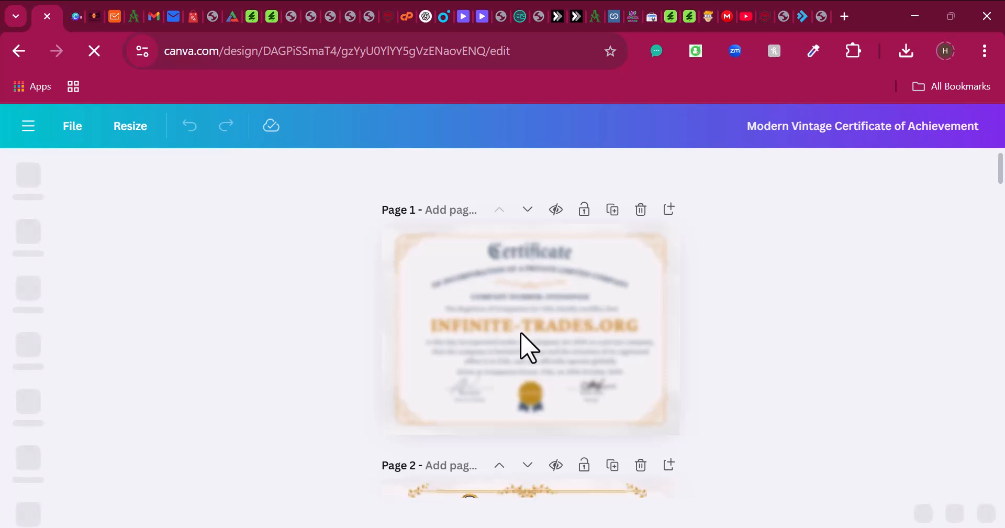
{"action": "scroll", "coordinate": [529, 345], "scroll_direction": "down", "scroll_amount": 8}
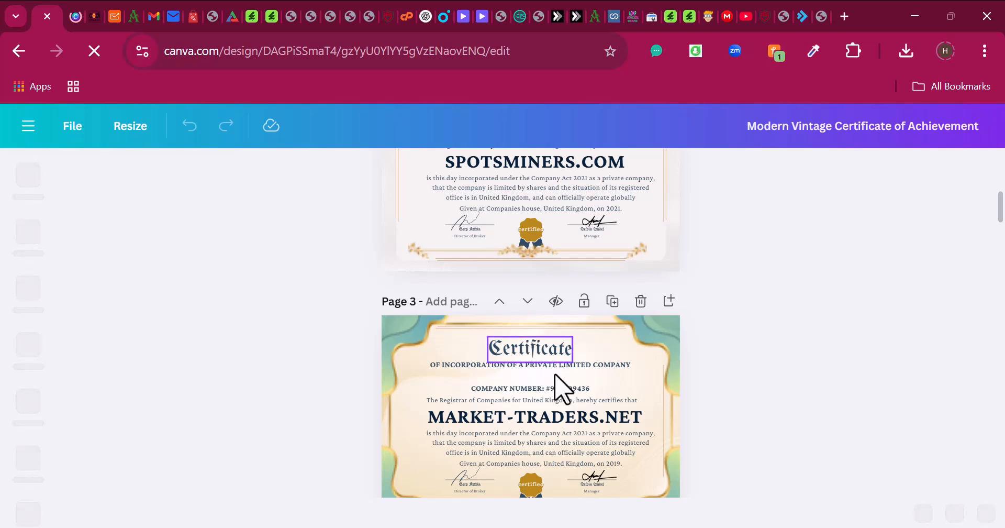
{"action": "scroll", "coordinate": [560, 383], "scroll_direction": "up", "scroll_amount": 8}
{"action": "scroll", "coordinate": [559, 384], "scroll_direction": "down", "scroll_amount": 15}
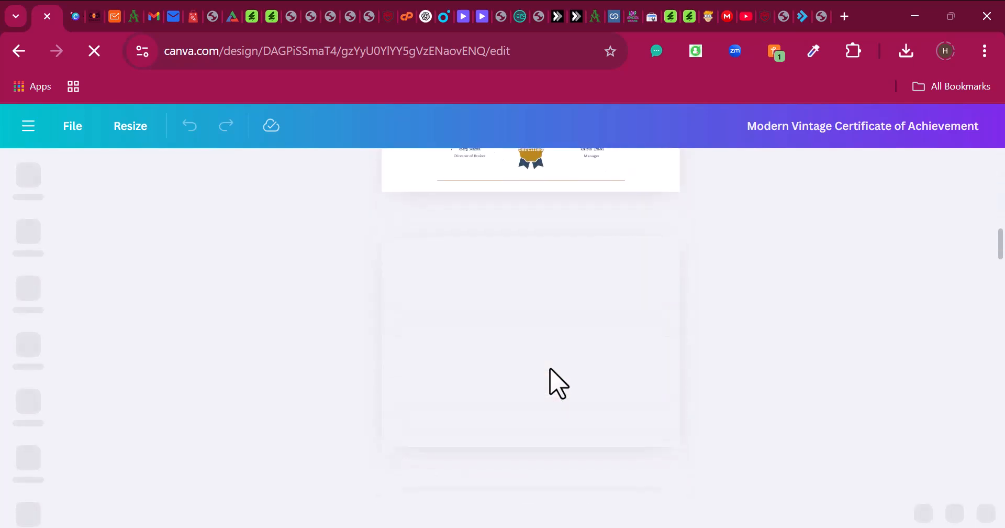
{"action": "scroll", "coordinate": [555, 384], "scroll_direction": "up", "scroll_amount": 14}
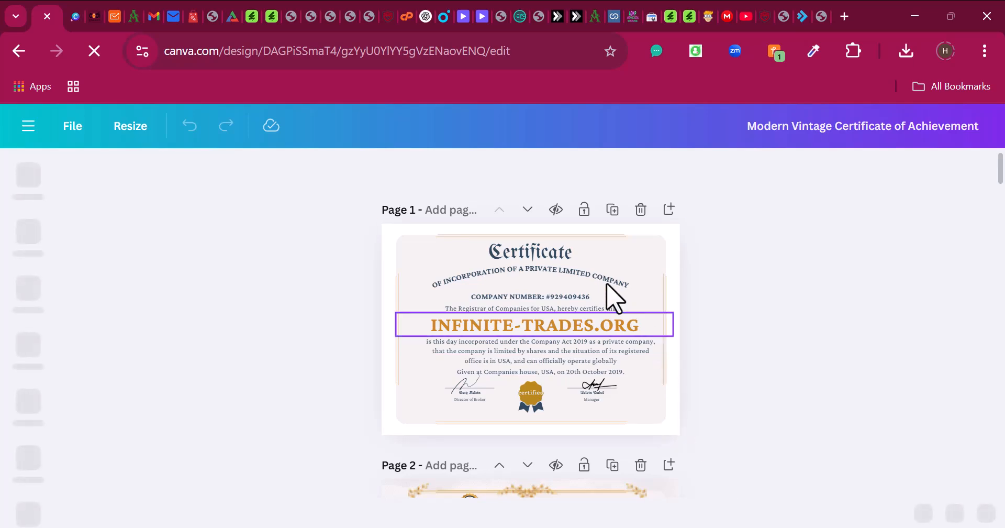
{"action": "scroll", "coordinate": [612, 291], "scroll_direction": "down", "scroll_amount": 14}
{"action": "scroll", "coordinate": [453, 283], "scroll_direction": "down", "scroll_amount": 13}
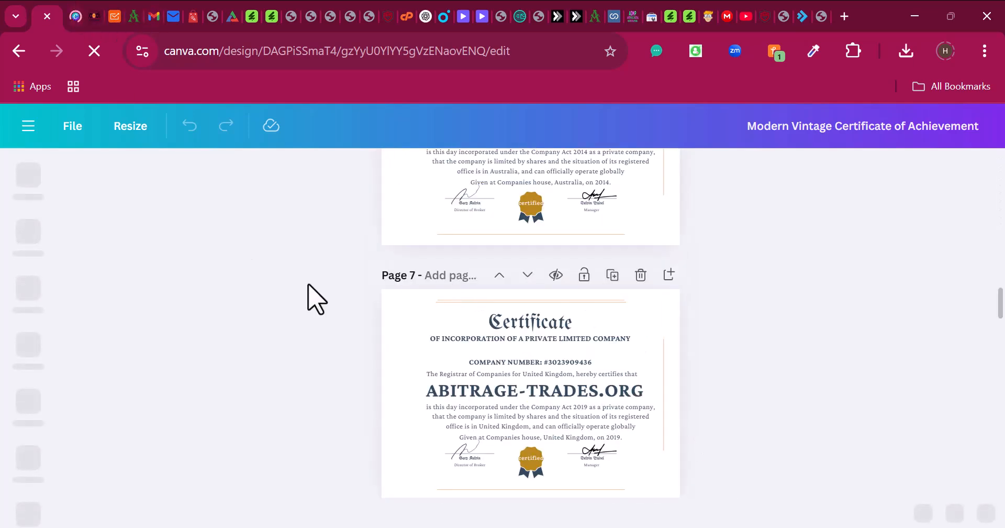
{"action": "scroll", "coordinate": [398, 347], "scroll_direction": "up", "scroll_amount": 3}
{"action": "scroll", "coordinate": [527, 427], "scroll_direction": "up", "scroll_amount": 15}
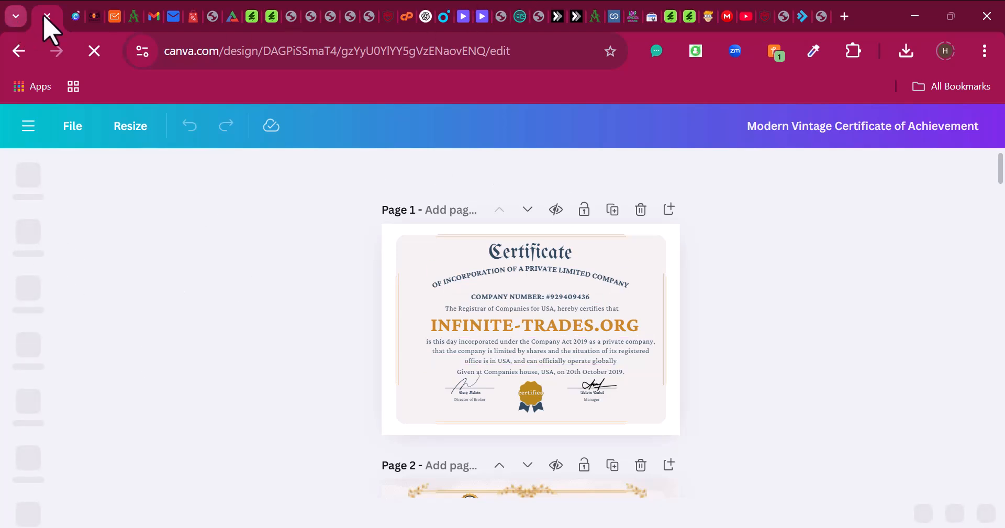
- Glance at the home tab, then scroll again through all 14 certificate pages
{"action": "left_click", "coordinate": [76, 15]}
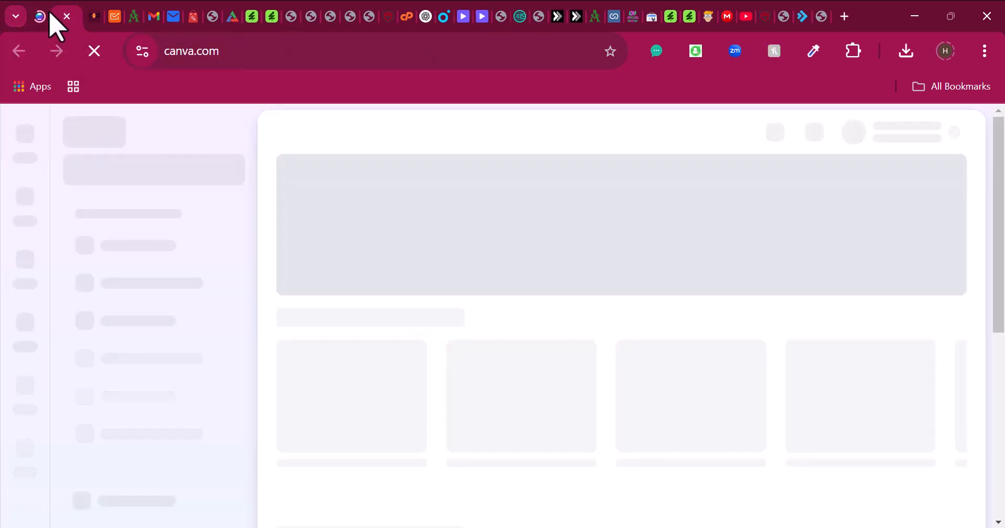
{"action": "left_click", "coordinate": [42, 17]}
{"action": "scroll", "coordinate": [646, 404], "scroll_direction": "down", "scroll_amount": 20}
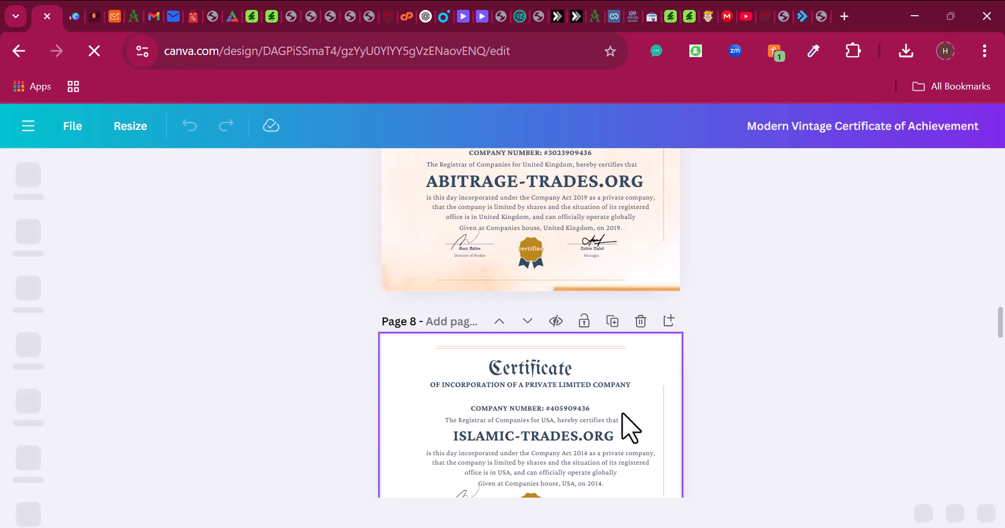
{"action": "scroll", "coordinate": [630, 427], "scroll_direction": "down", "scroll_amount": 10}
{"action": "scroll", "coordinate": [601, 512], "scroll_direction": "down", "scroll_amount": 4}
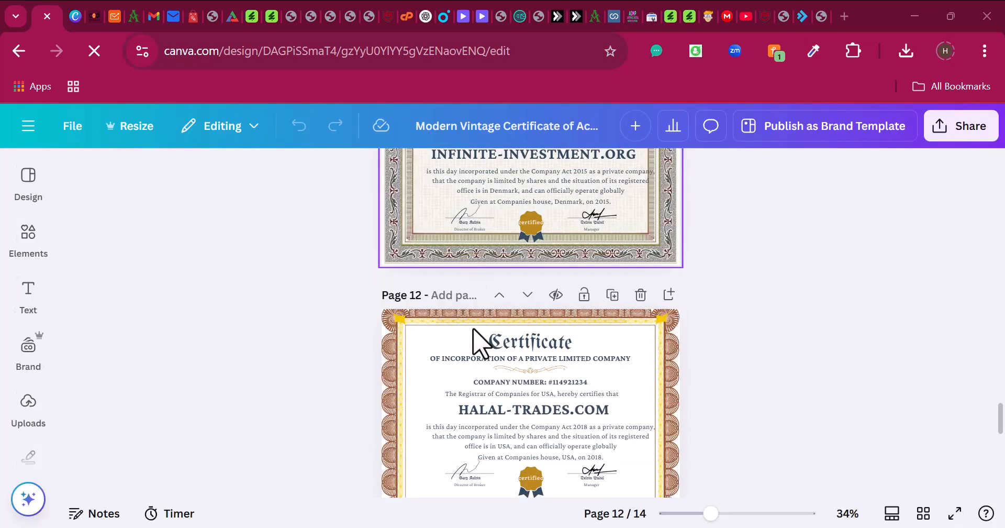
{"action": "scroll", "coordinate": [490, 263], "scroll_direction": "up", "scroll_amount": 15}
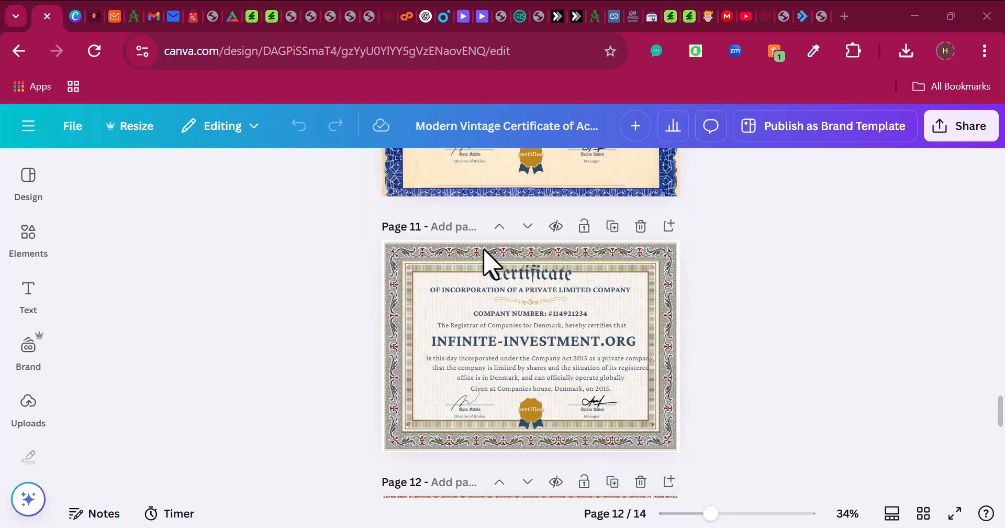
{"action": "scroll", "coordinate": [554, 257], "scroll_direction": "down", "scroll_amount": 10}
{"action": "scroll", "coordinate": [548, 278], "scroll_direction": "down", "scroll_amount": 13}
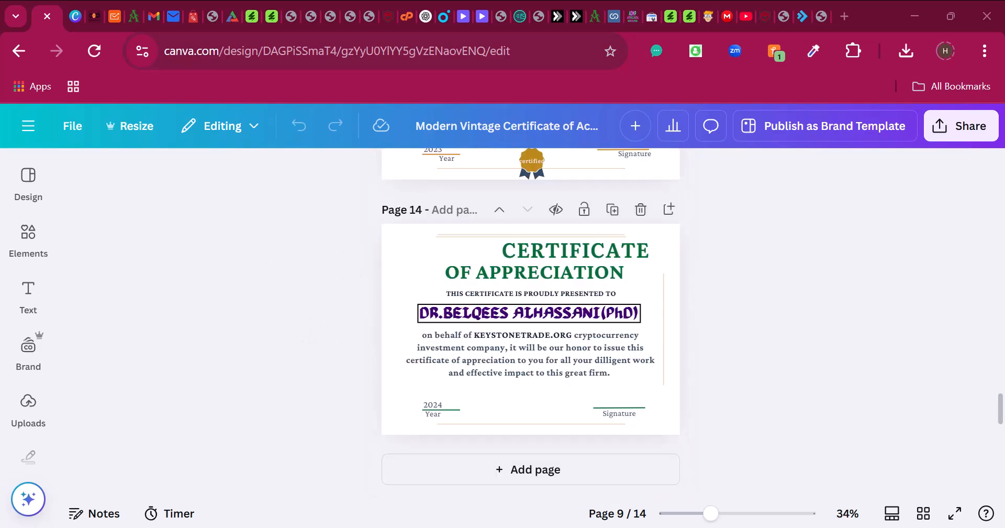
{"action": "scroll", "coordinate": [534, 335], "scroll_direction": "up", "scroll_amount": 4}
{"action": "scroll", "coordinate": [534, 338], "scroll_direction": "up", "scroll_amount": 8}
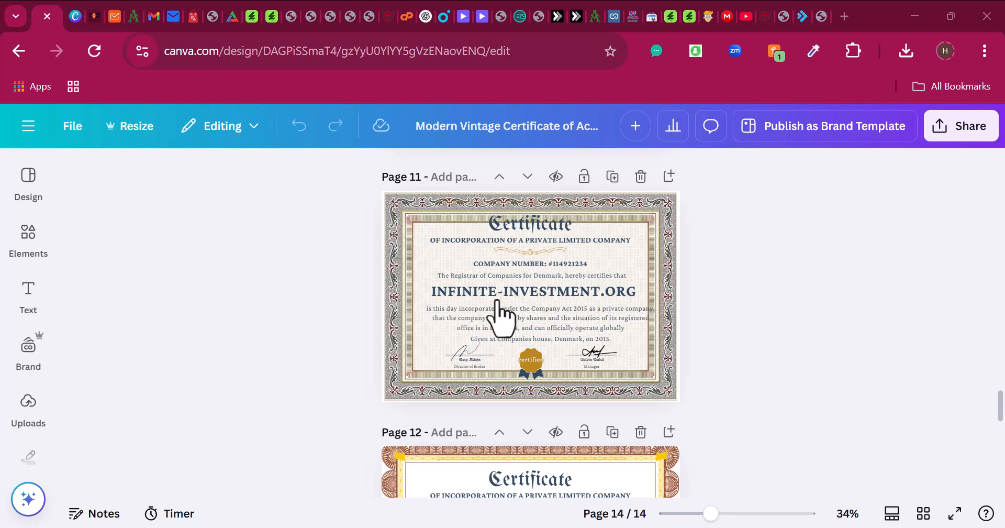
{"action": "scroll", "coordinate": [503, 314], "scroll_direction": "up", "scroll_amount": 20}
{"action": "scroll", "coordinate": [500, 314], "scroll_direction": "up", "scroll_amount": 15}
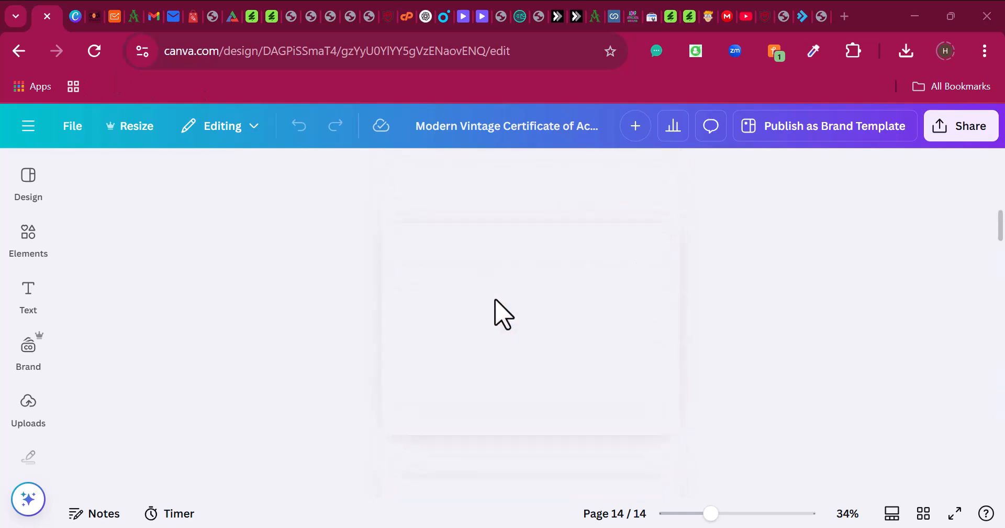
- From Canva home, go to the Templates gallery and search for 'certificate'
{"action": "left_click", "coordinate": [75, 15]}
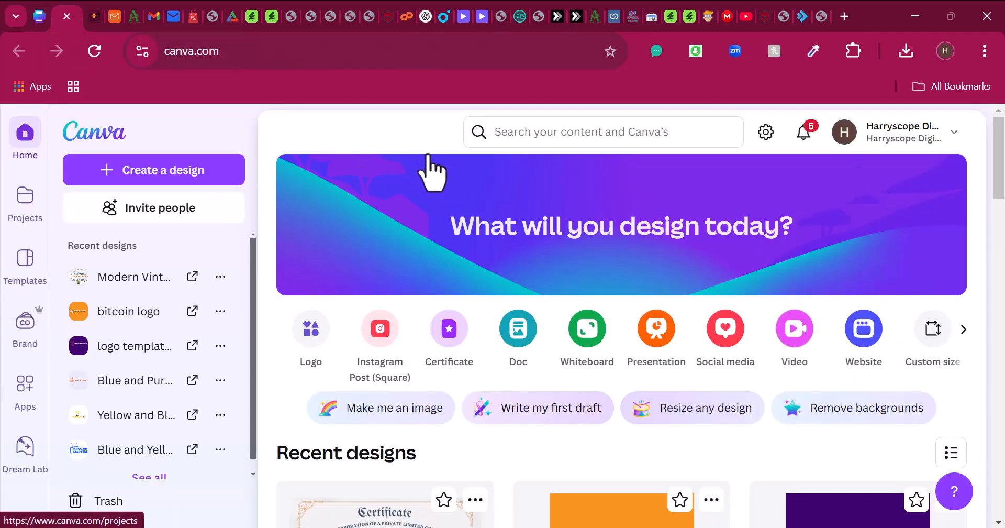
{"action": "left_click", "coordinate": [549, 137]}
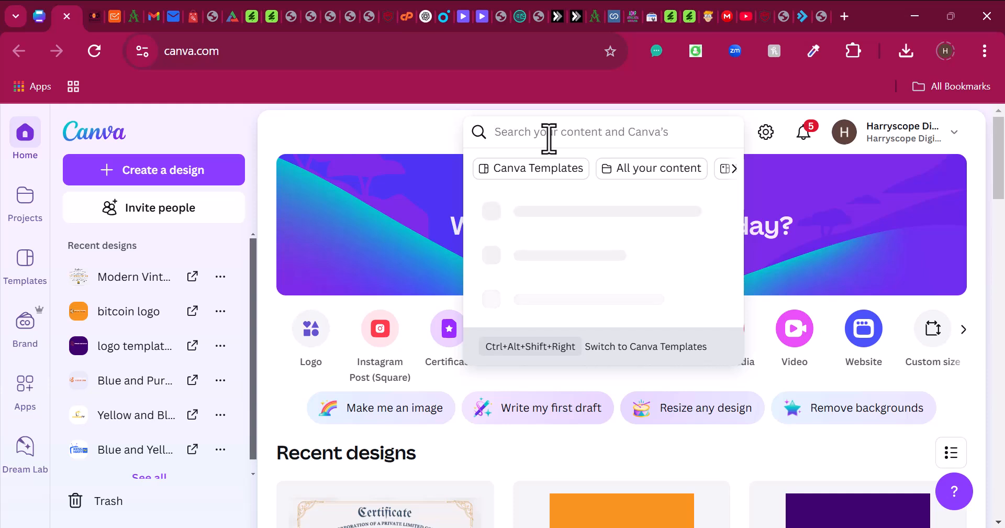
{"action": "left_click", "coordinate": [30, 291]}
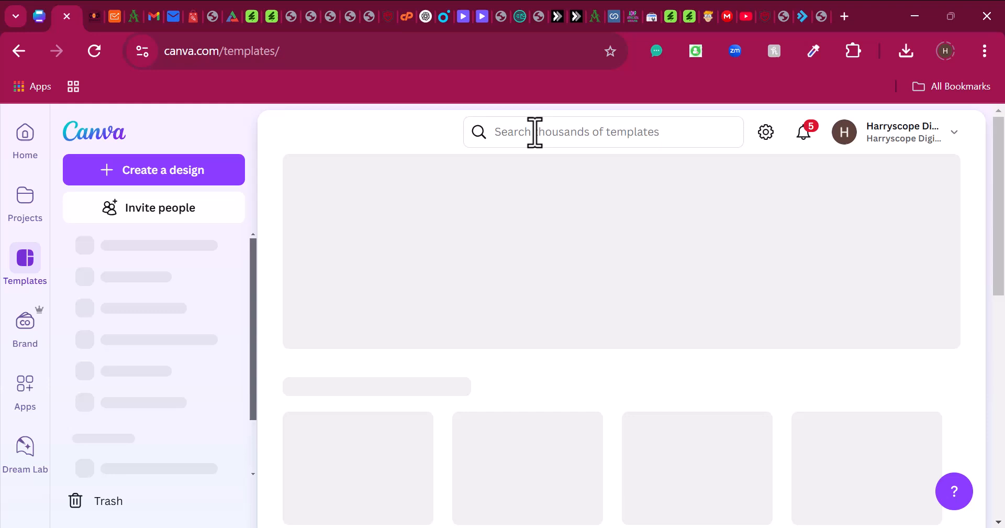
{"action": "left_click", "coordinate": [558, 131]}
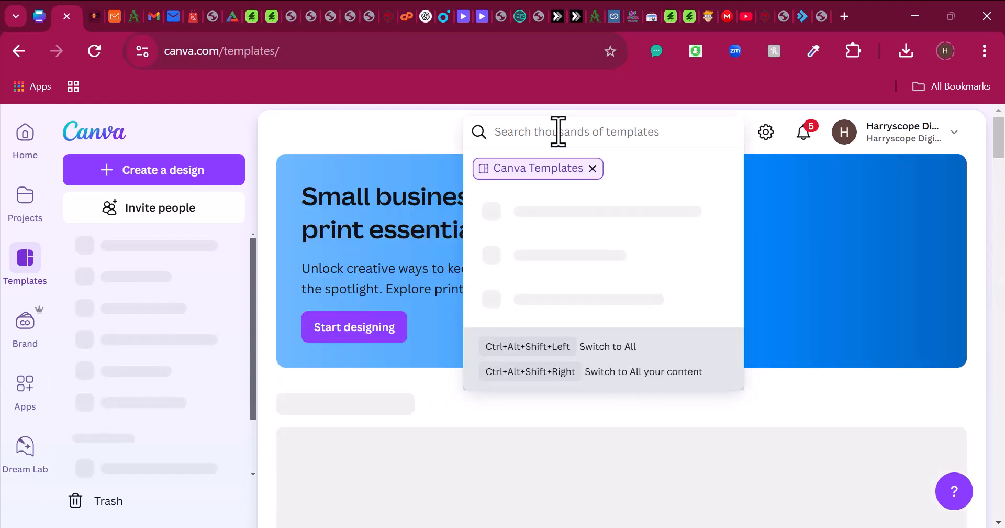
{"action": "type", "text": "certif"}
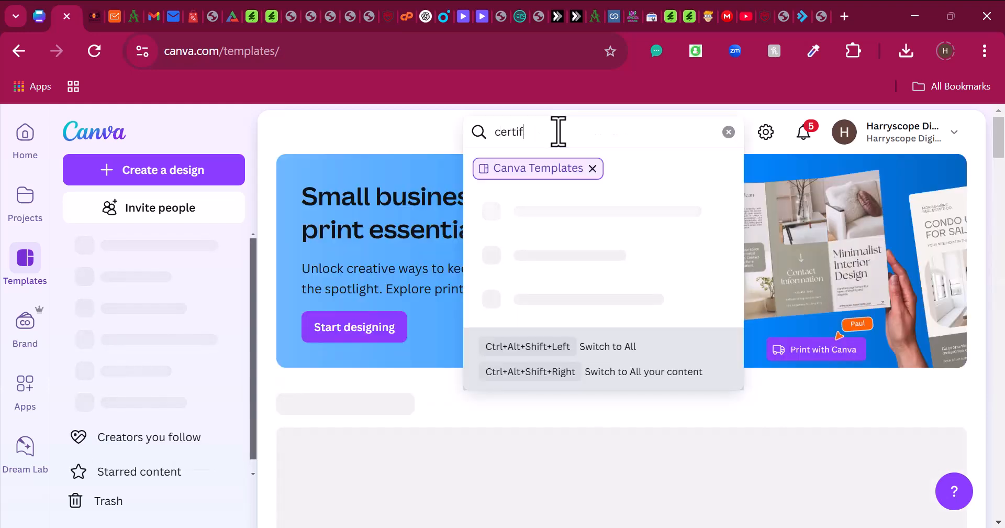
{"action": "type", "text": "icate"}
{"action": "key", "text": "Return"}
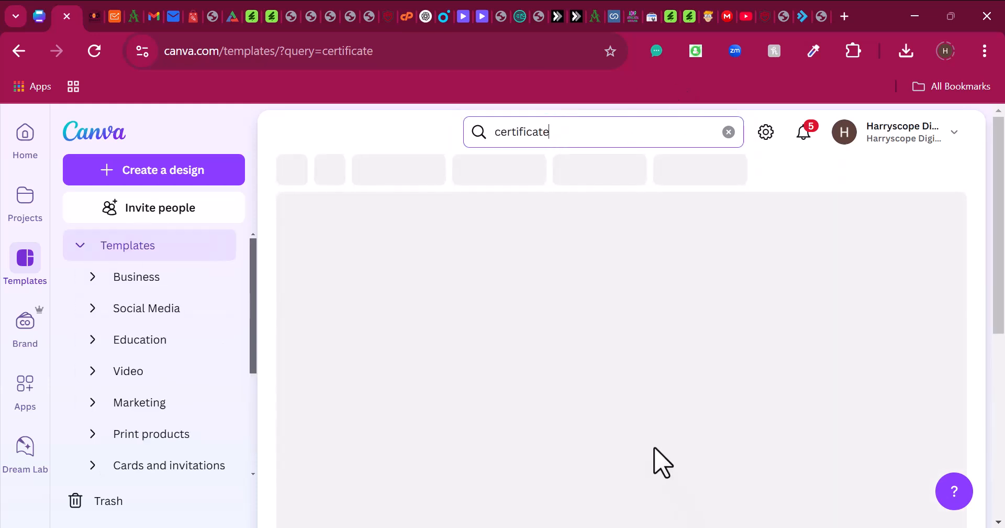
- Browse the certificate template results, such as Employee of the Month and Beige Border
{"action": "scroll", "coordinate": [796, 341], "scroll_direction": "down", "scroll_amount": 5}
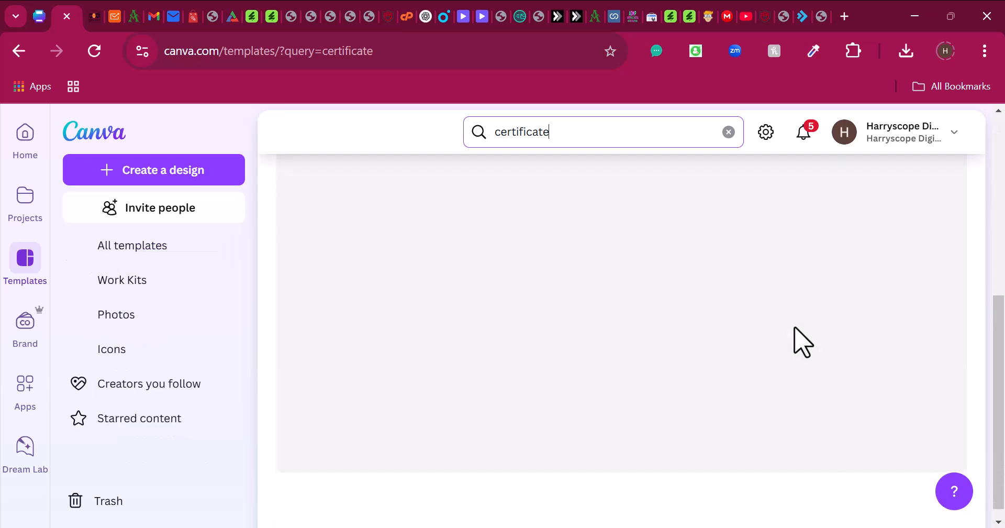
{"action": "scroll", "coordinate": [801, 343], "scroll_direction": "up", "scroll_amount": 5}
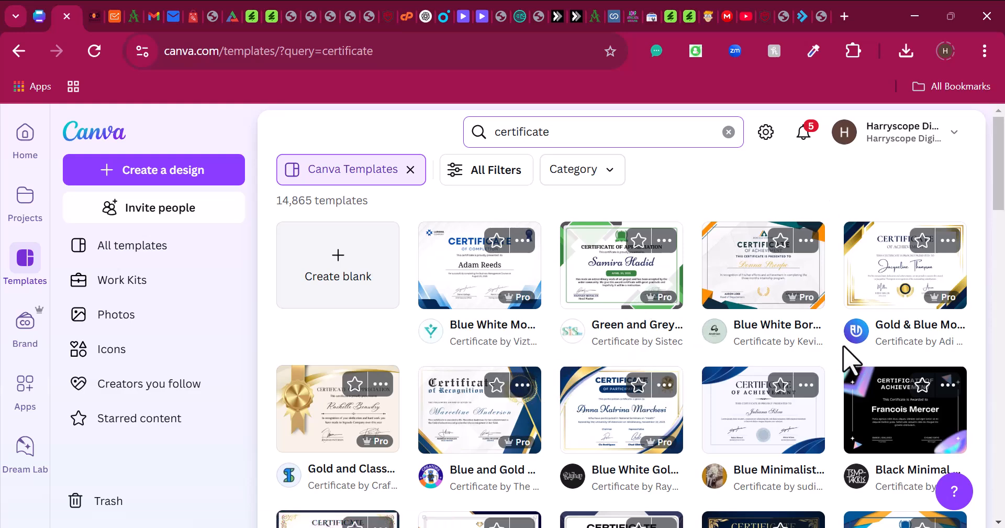
{"action": "scroll", "coordinate": [844, 348], "scroll_direction": "down", "scroll_amount": 8}
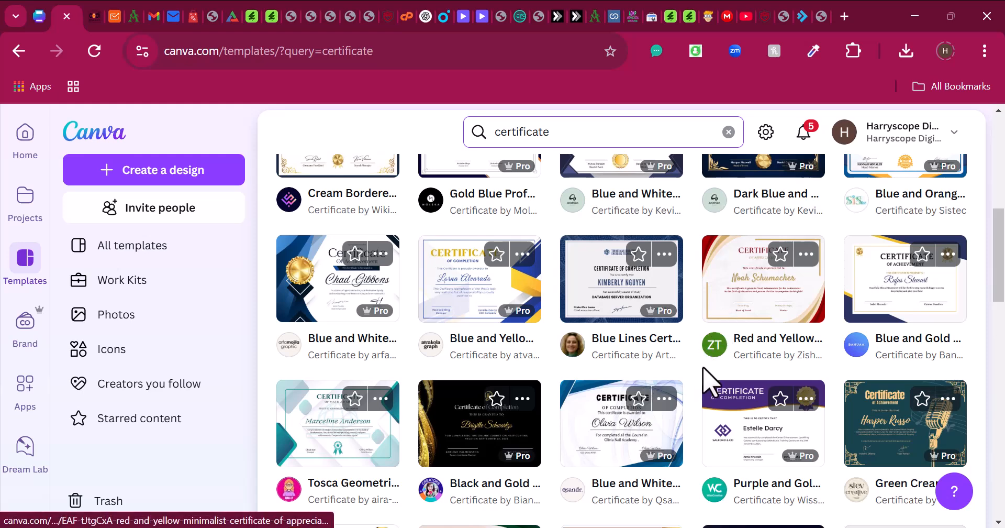
{"action": "scroll", "coordinate": [704, 381], "scroll_direction": "down", "scroll_amount": 4}
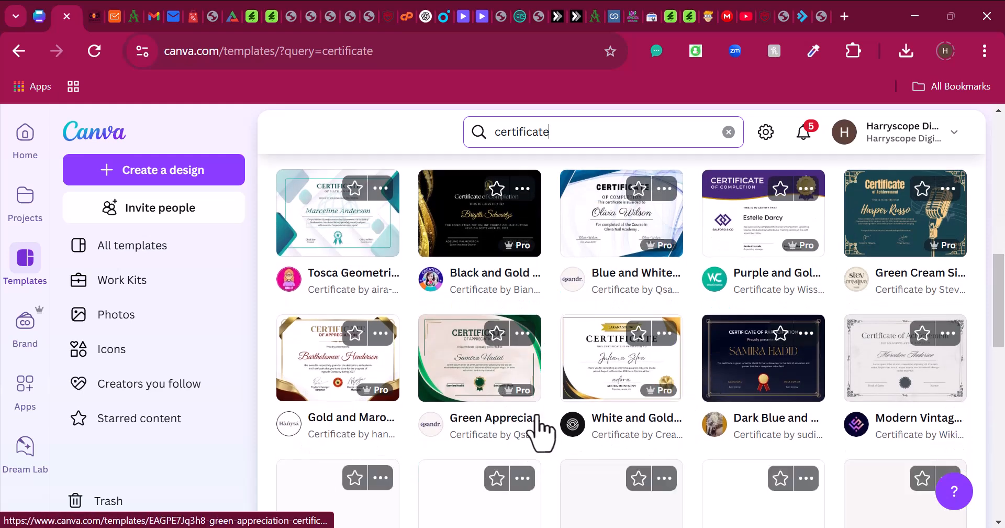
{"action": "scroll", "coordinate": [622, 401], "scroll_direction": "down", "scroll_amount": 6}
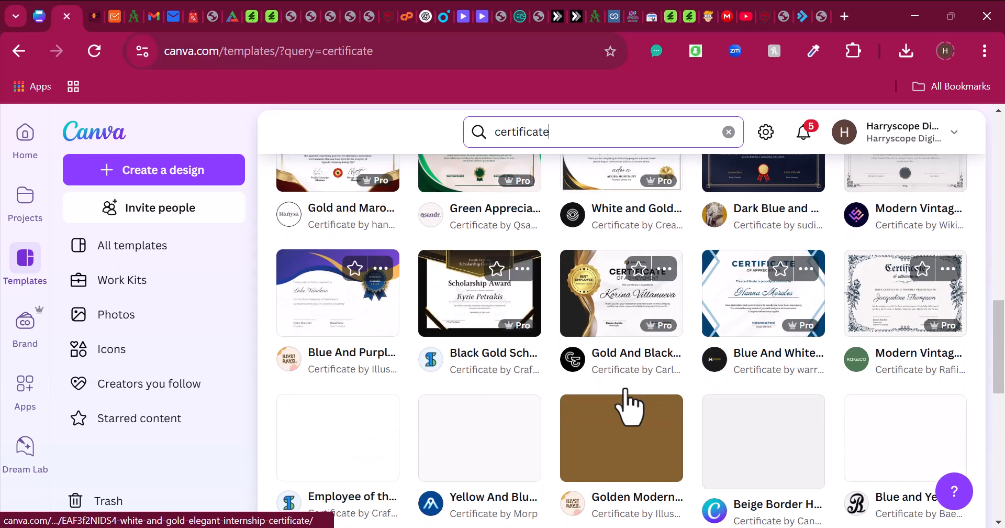
{"action": "scroll", "coordinate": [625, 404], "scroll_direction": "up", "scroll_amount": 2}
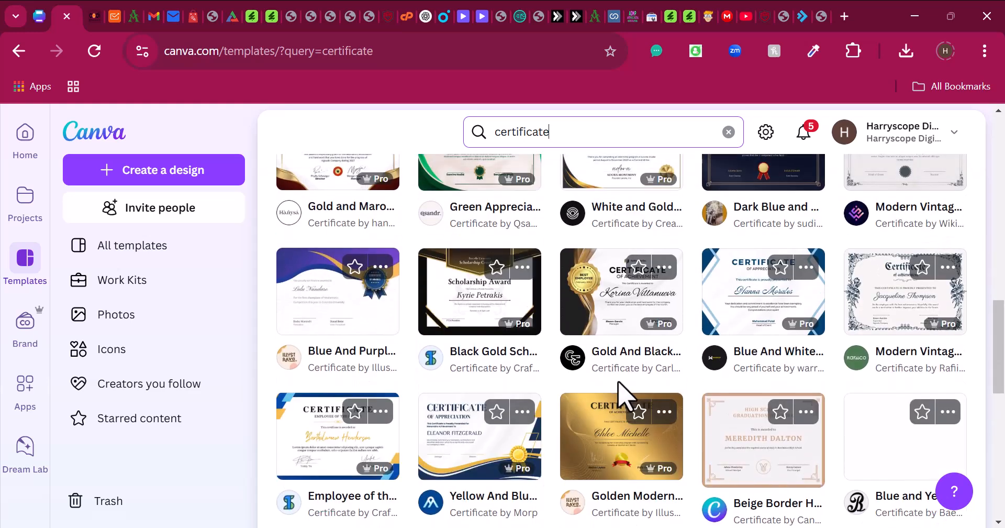
{"action": "scroll", "coordinate": [721, 337], "scroll_direction": "down", "scroll_amount": 2}
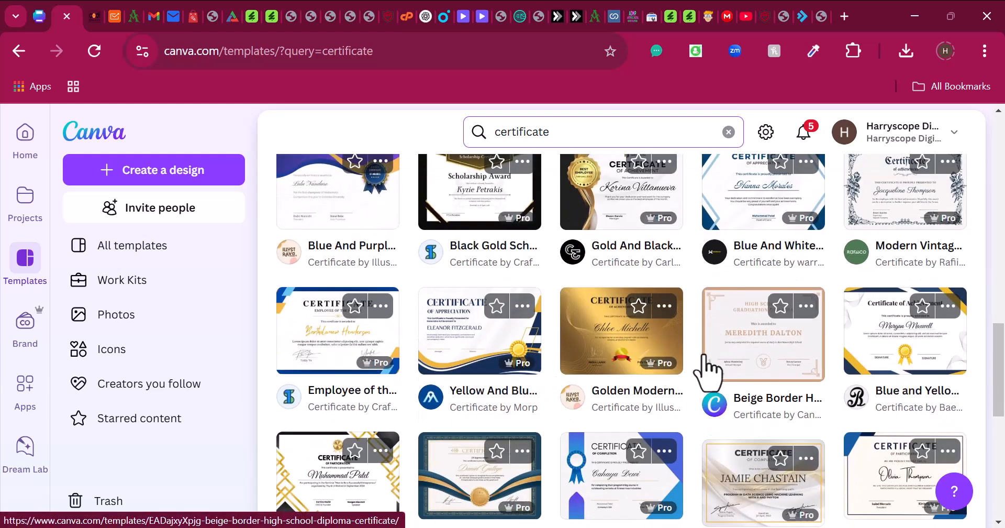
{"action": "scroll", "coordinate": [709, 373], "scroll_direction": "down", "scroll_amount": 2}
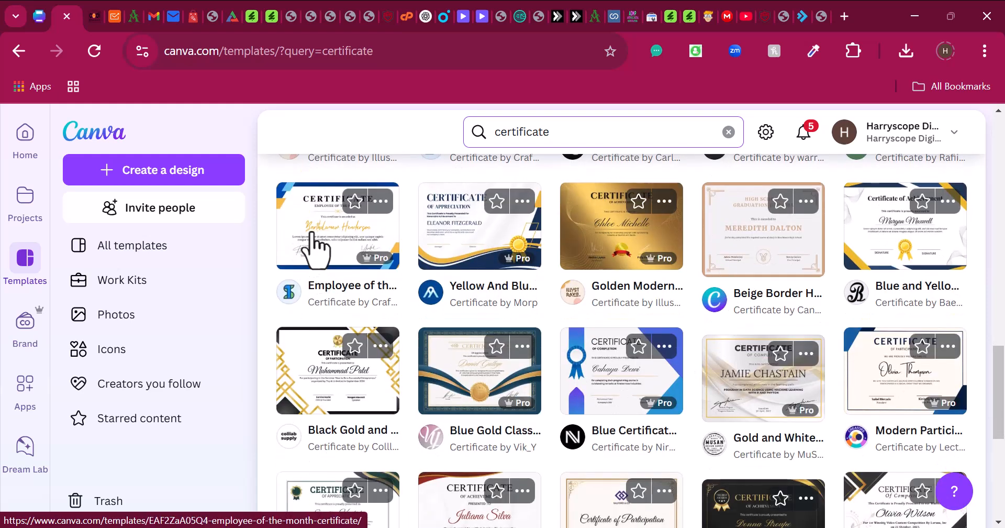
- Preview the Employee of the Month Certificate template and create a 29.7 × 21 cm design from it
{"action": "left_click", "coordinate": [325, 252]}
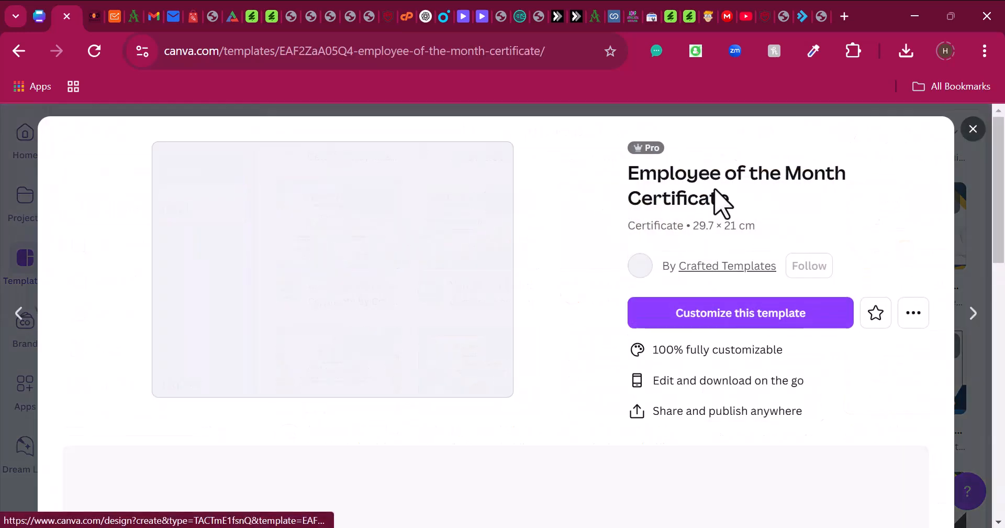
{"action": "scroll", "coordinate": [291, 337], "scroll_direction": "down", "scroll_amount": 5}
{"action": "scroll", "coordinate": [381, 419], "scroll_direction": "up", "scroll_amount": 3}
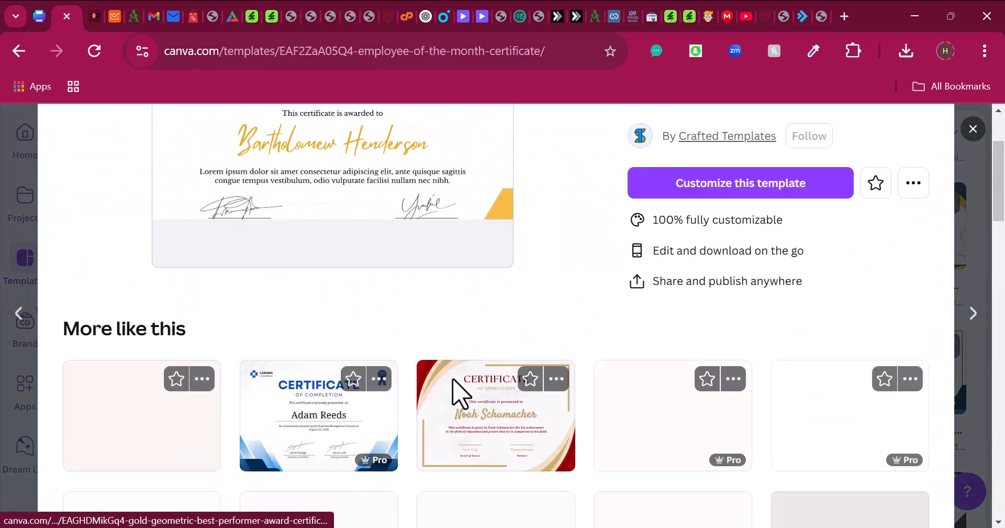
{"action": "scroll", "coordinate": [435, 356], "scroll_direction": "down", "scroll_amount": 3}
{"action": "scroll", "coordinate": [411, 293], "scroll_direction": "up", "scroll_amount": 5}
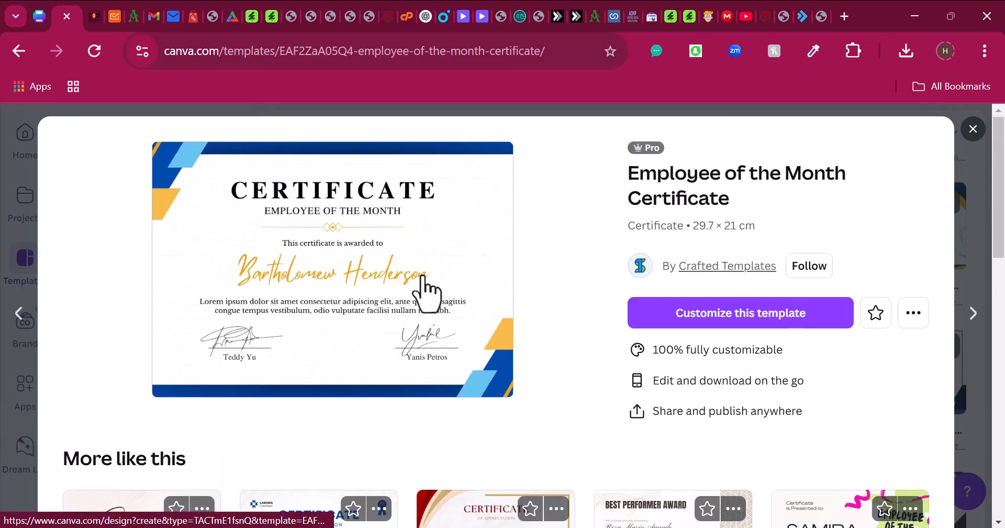
{"action": "scroll", "coordinate": [386, 307], "scroll_direction": "down", "scroll_amount": 8}
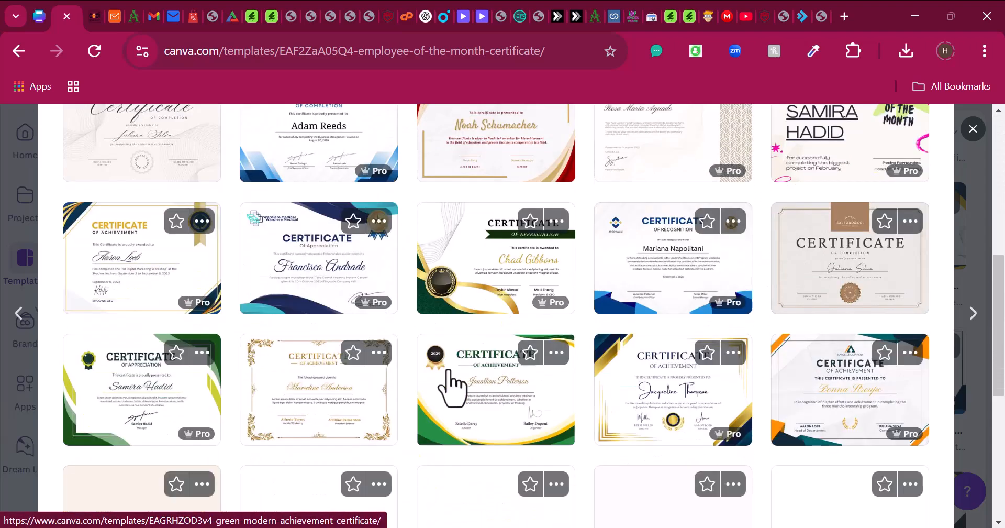
{"action": "scroll", "coordinate": [452, 385], "scroll_direction": "down", "scroll_amount": 2}
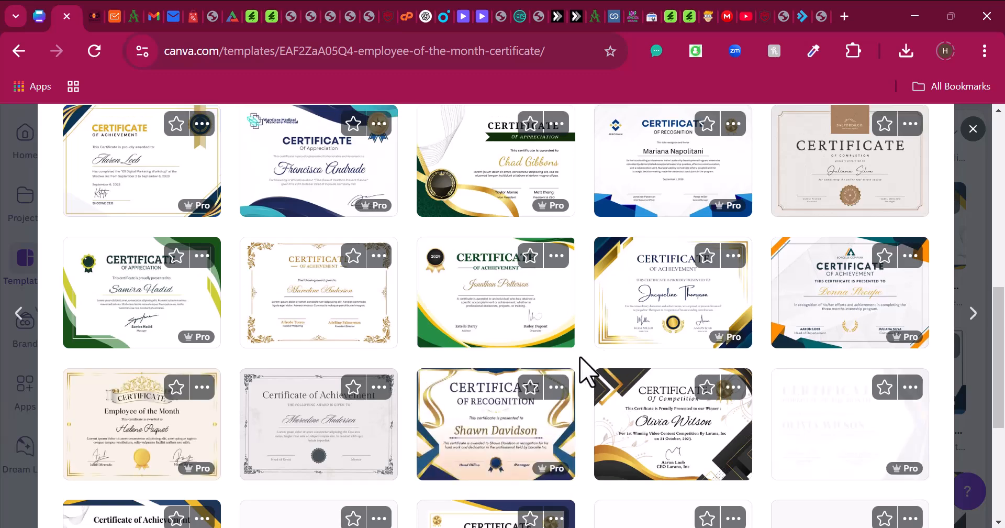
{"action": "scroll", "coordinate": [586, 369], "scroll_direction": "up", "scroll_amount": 10}
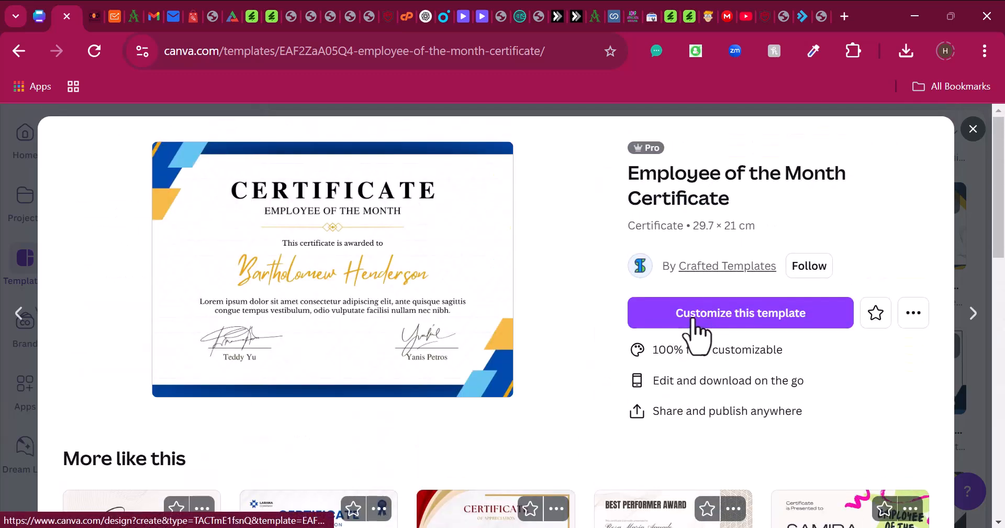
{"action": "left_click", "coordinate": [697, 335]}
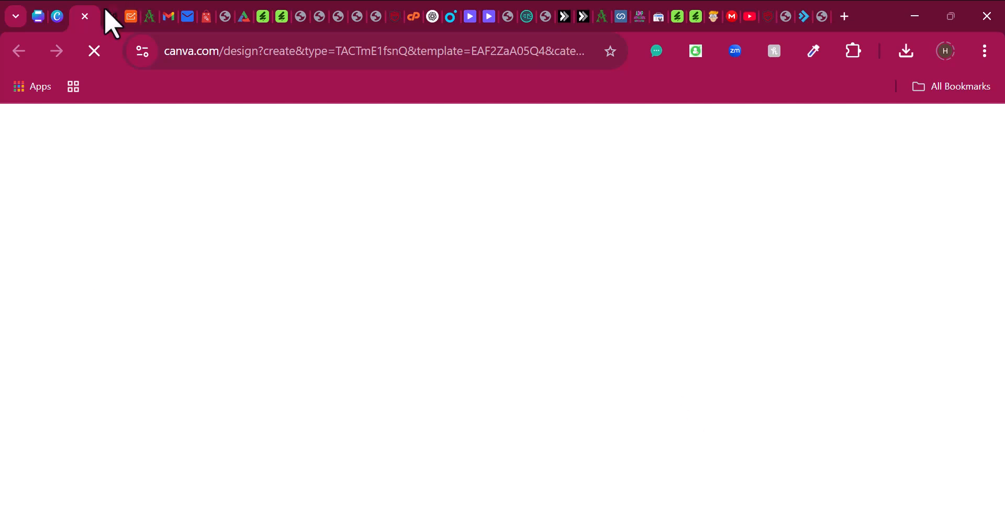
- Compare the Modern Vintage certificate tab with the new Employee of the Month design, ending on the new design
{"action": "left_click", "coordinate": [38, 15]}
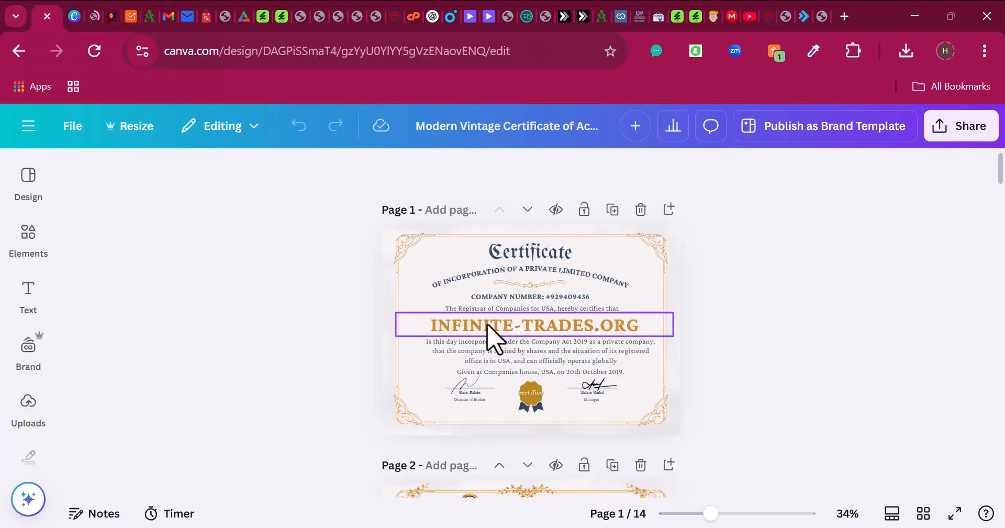
{"action": "scroll", "coordinate": [524, 340], "scroll_direction": "down", "scroll_amount": 10}
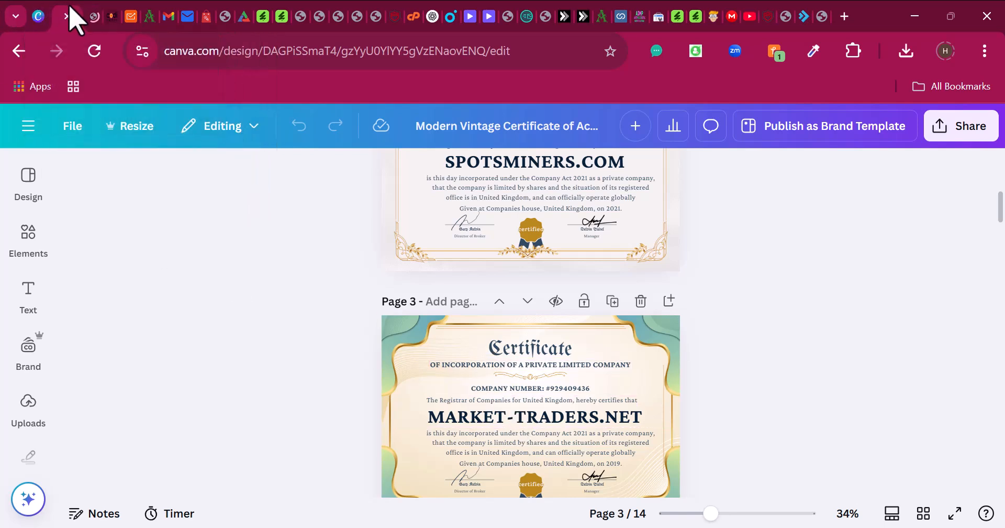
{"action": "left_click", "coordinate": [94, 8]}
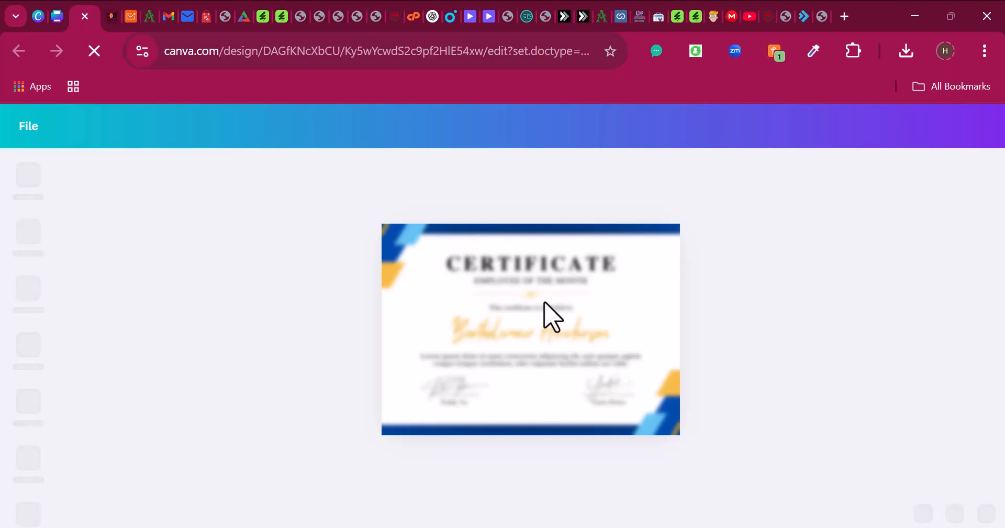
{"action": "mouse_move", "coordinate": [577, 492]}
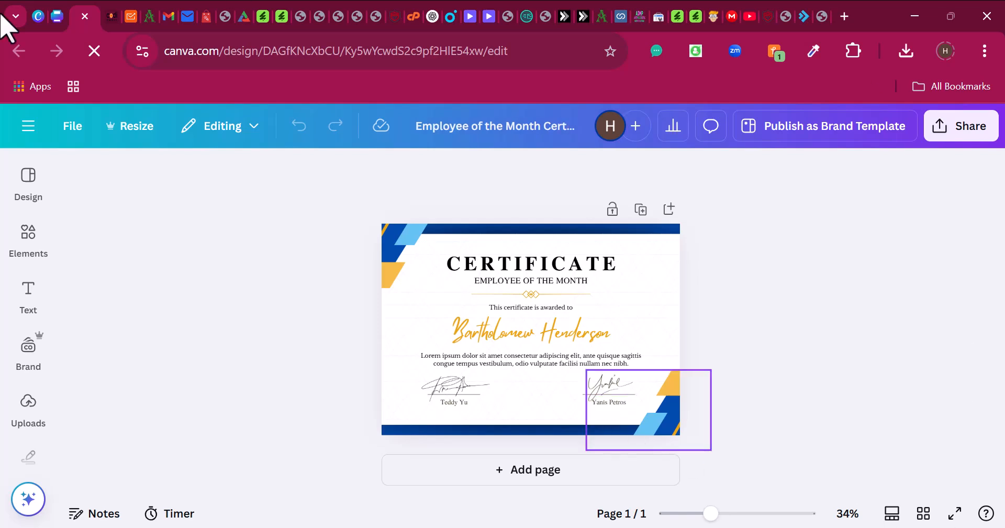
{"action": "left_click", "coordinate": [45, 18]}
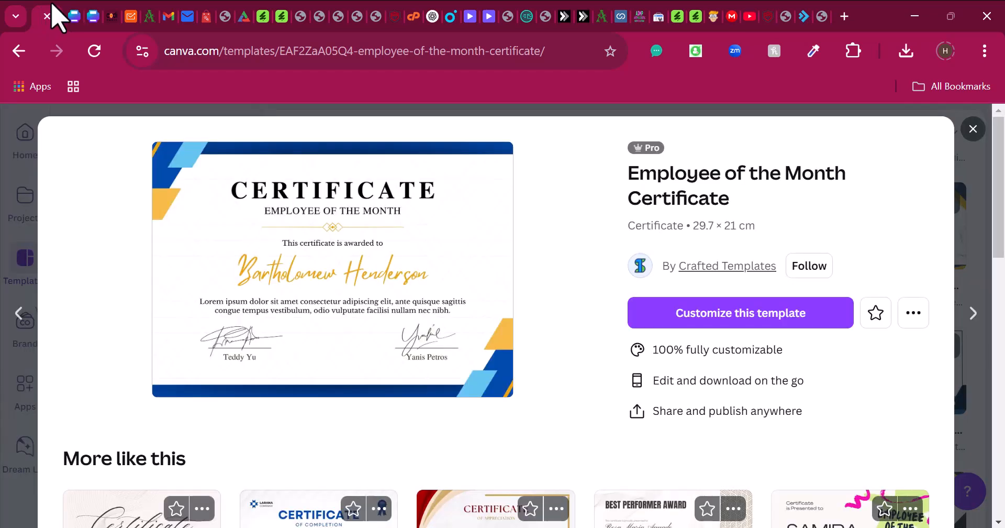
{"action": "left_click", "coordinate": [77, 12]}
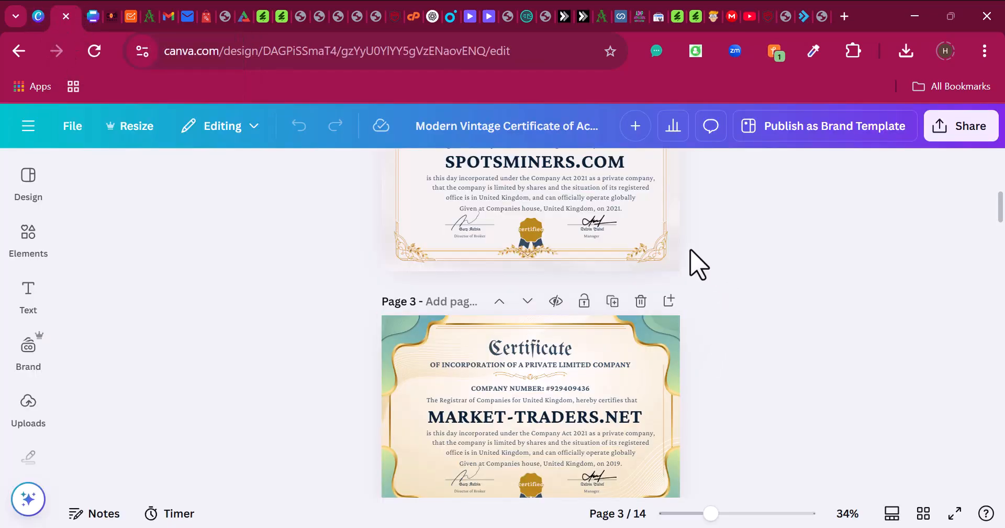
{"action": "scroll", "coordinate": [663, 397], "scroll_direction": "down", "scroll_amount": 10}
{"action": "scroll", "coordinate": [667, 403], "scroll_direction": "up", "scroll_amount": 15}
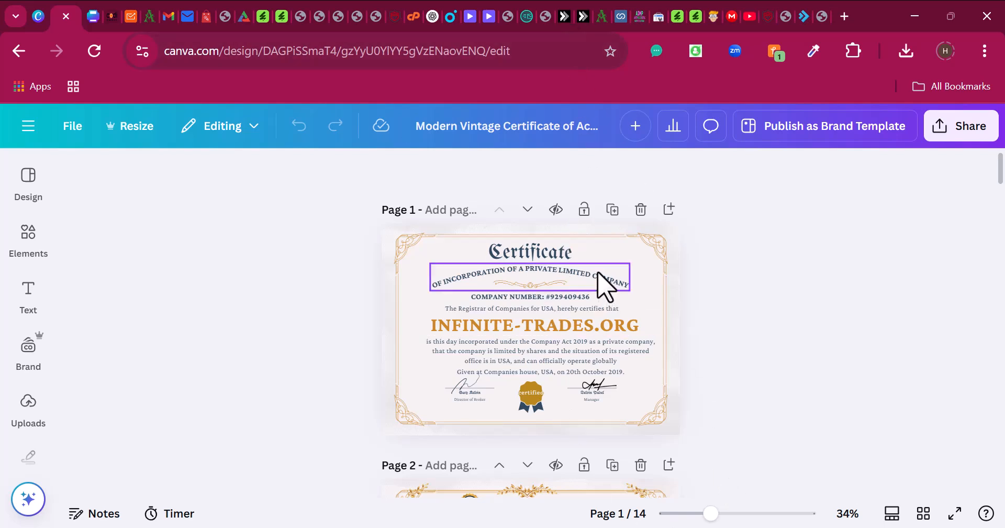
{"action": "left_click", "coordinate": [94, 13]}
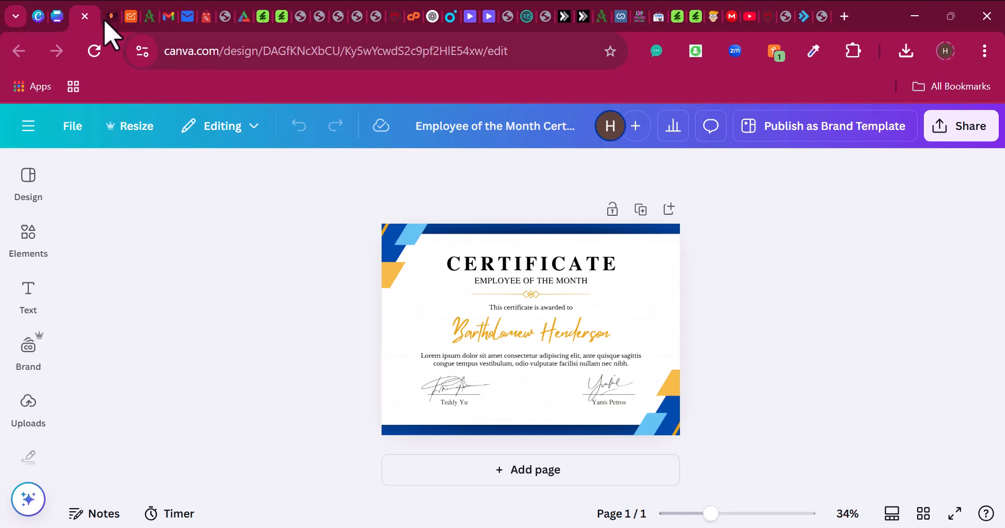
- On the vintage certificate's page 2, select the OF INCORPORATION OF A PRIVATE LIMITED COMPANY subtitle text
{"action": "left_click_drag", "start_coordinate": [712, 514], "coordinate": [731, 514]}
{"action": "scroll", "coordinate": [101, 193], "scroll_direction": "up", "scroll_amount": 2}
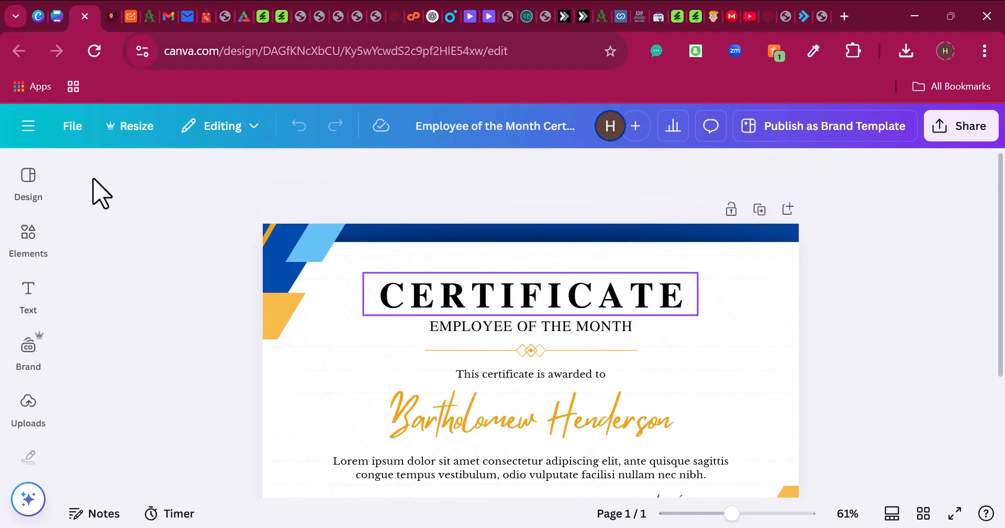
{"action": "left_click", "coordinate": [58, 12]}
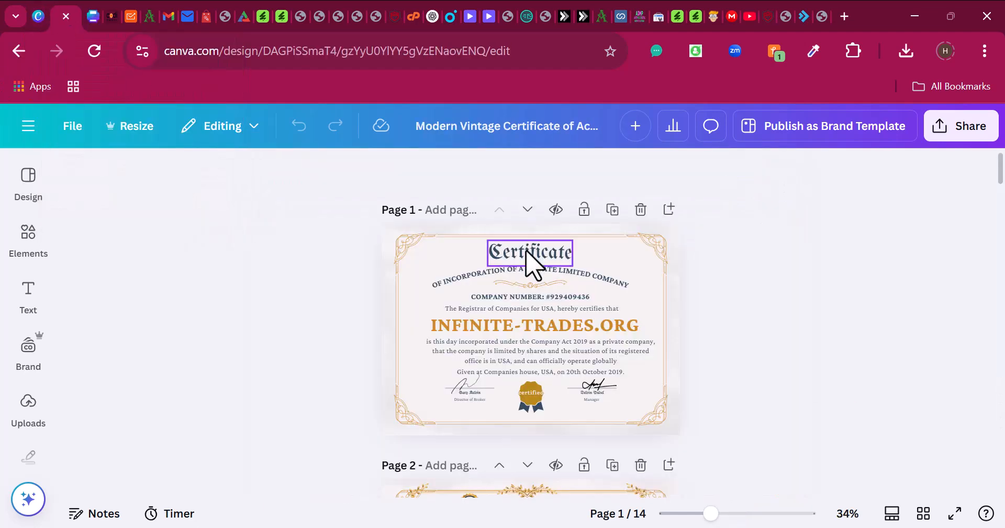
{"action": "scroll", "coordinate": [532, 262], "scroll_direction": "down", "scroll_amount": 3}
{"action": "scroll", "coordinate": [503, 391], "scroll_direction": "down", "scroll_amount": 2}
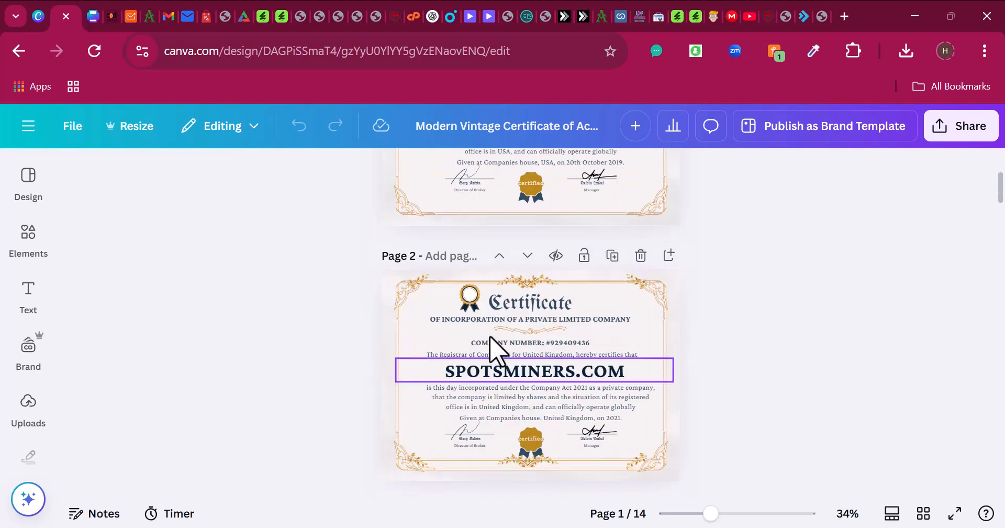
{"action": "left_click_drag", "start_coordinate": [718, 520], "coordinate": [731, 521]}
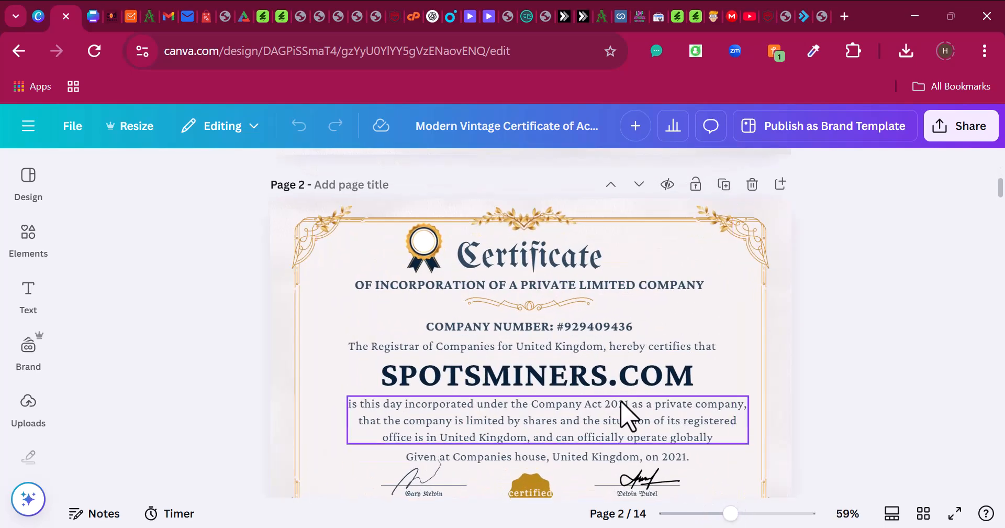
{"action": "double_click", "coordinate": [581, 290]}
{"action": "key", "text": "ctrl+c"}
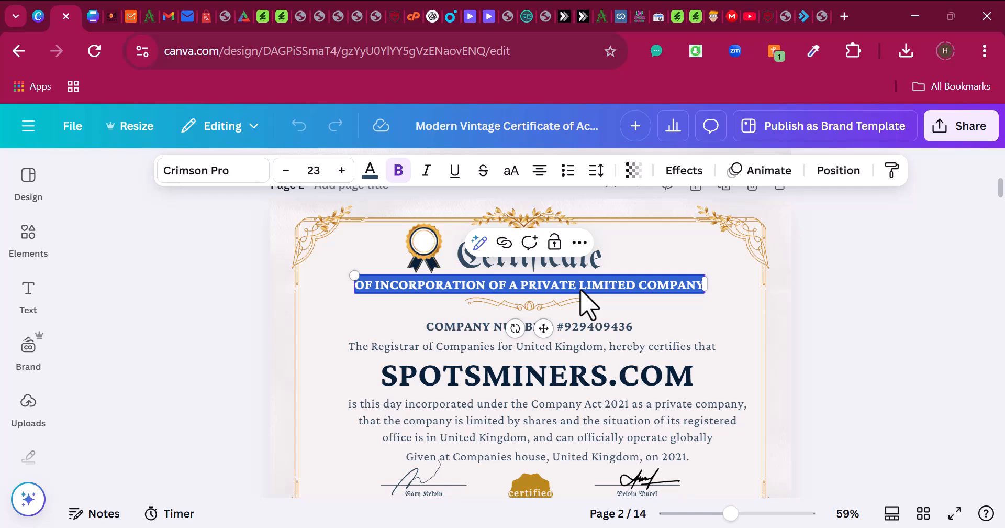
{"action": "left_click", "coordinate": [98, 13]}
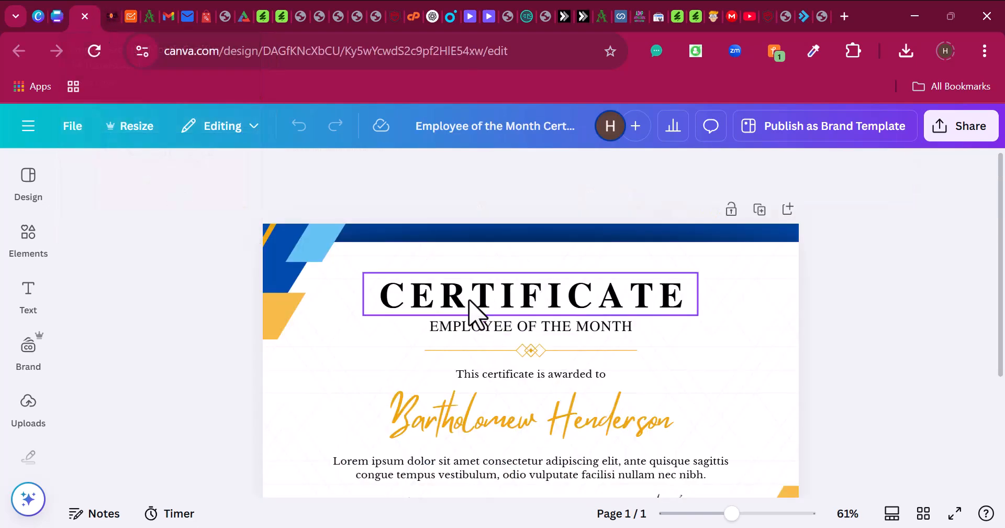
- Raise the title and paste OF INCORPORATION OF A PRIVATE LIMITED COMPANY as a widened, centred subtitle
{"action": "left_click_drag", "start_coordinate": [492, 302], "coordinate": [492, 266]}
{"action": "left_click", "coordinate": [498, 323]}
{"action": "left_click", "coordinate": [498, 323]}
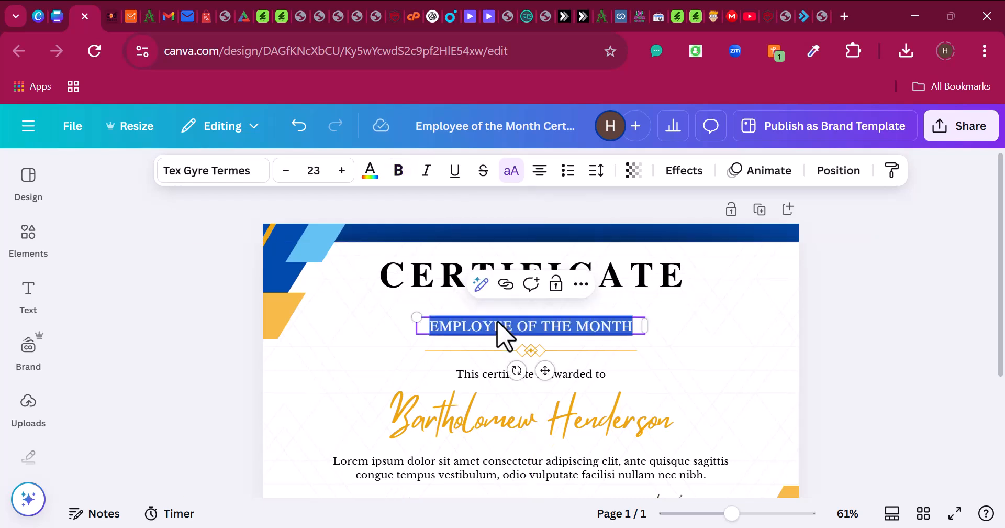
{"action": "key", "text": "ctrl+v"}
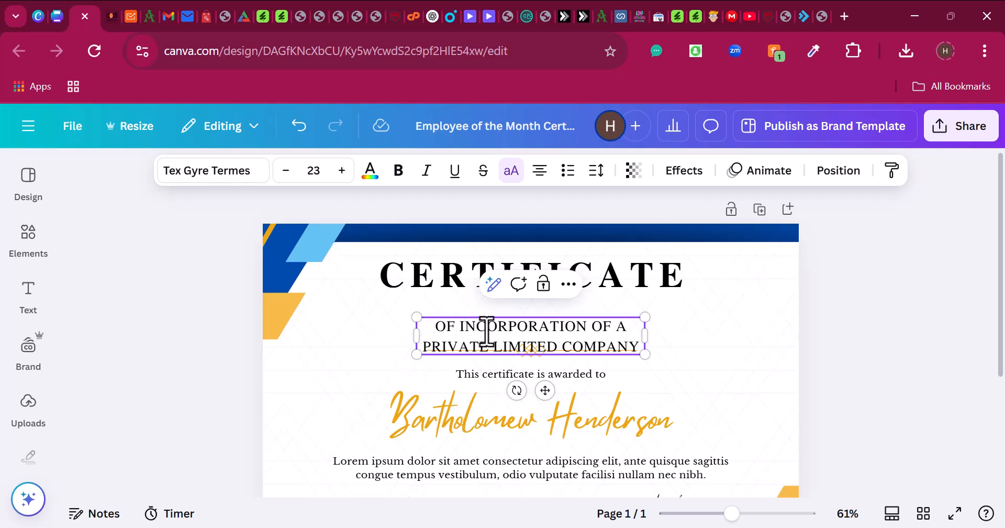
{"action": "left_click", "coordinate": [687, 387]}
{"action": "left_click_drag", "start_coordinate": [582, 335], "coordinate": [578, 313]}
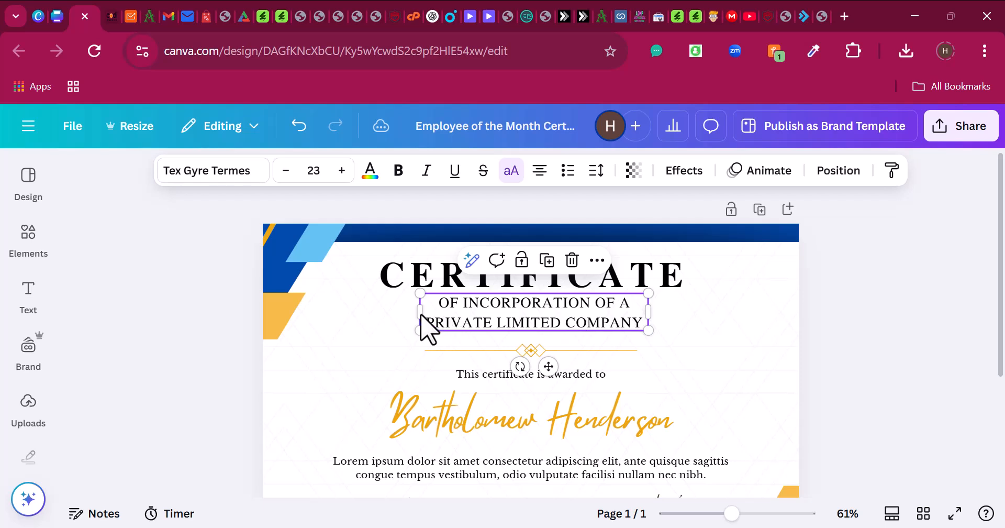
{"action": "left_click_drag", "start_coordinate": [419, 311], "coordinate": [231, 325]}
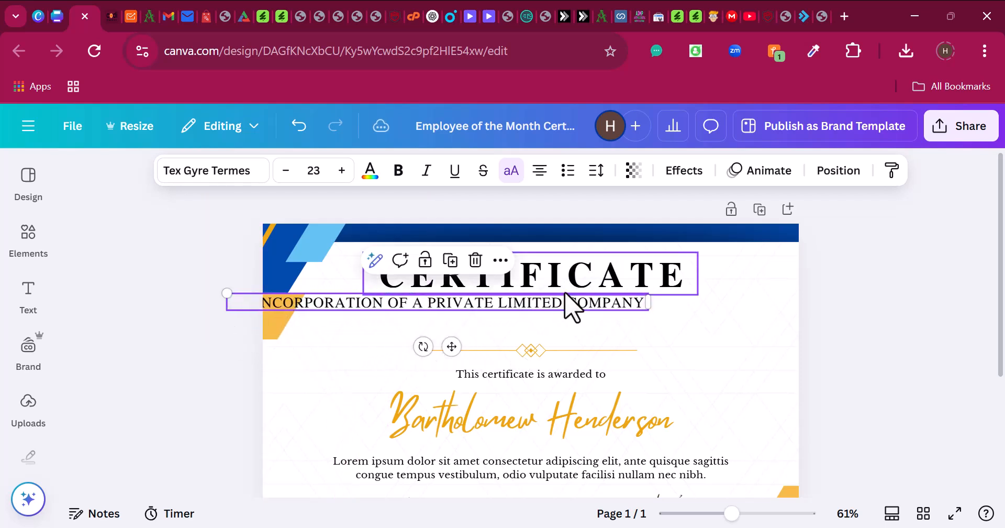
{"action": "left_click_drag", "start_coordinate": [569, 312], "coordinate": [660, 312]}
- Enlarge the CERTIFICATE title to size 74
{"action": "left_click", "coordinate": [653, 285]}
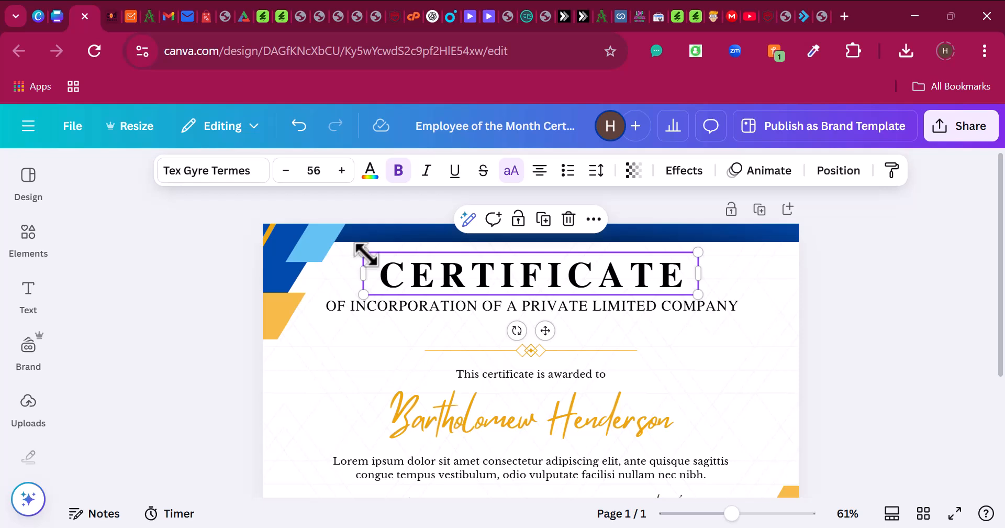
{"action": "left_click_drag", "start_coordinate": [364, 252], "coordinate": [316, 245]}
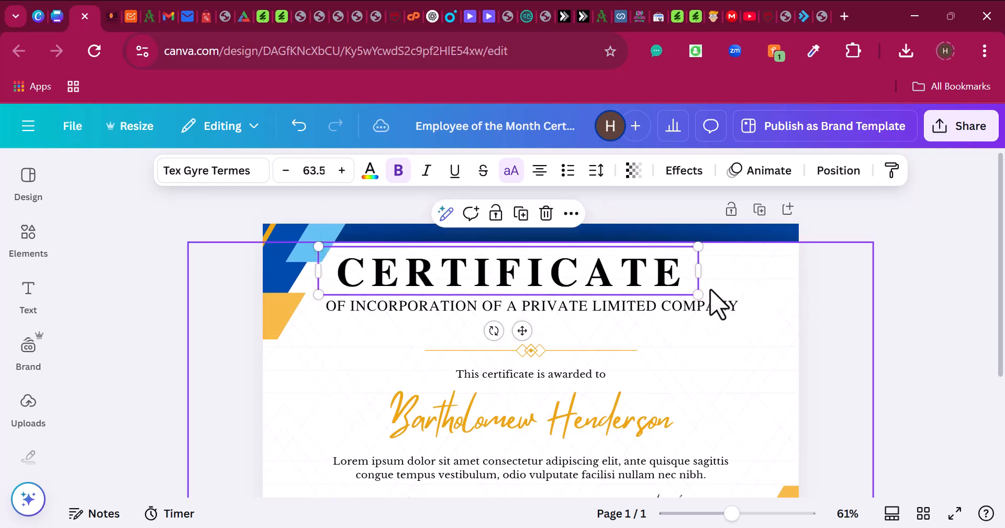
{"action": "left_click_drag", "start_coordinate": [700, 292], "coordinate": [769, 297]}
{"action": "left_click", "coordinate": [710, 348]}
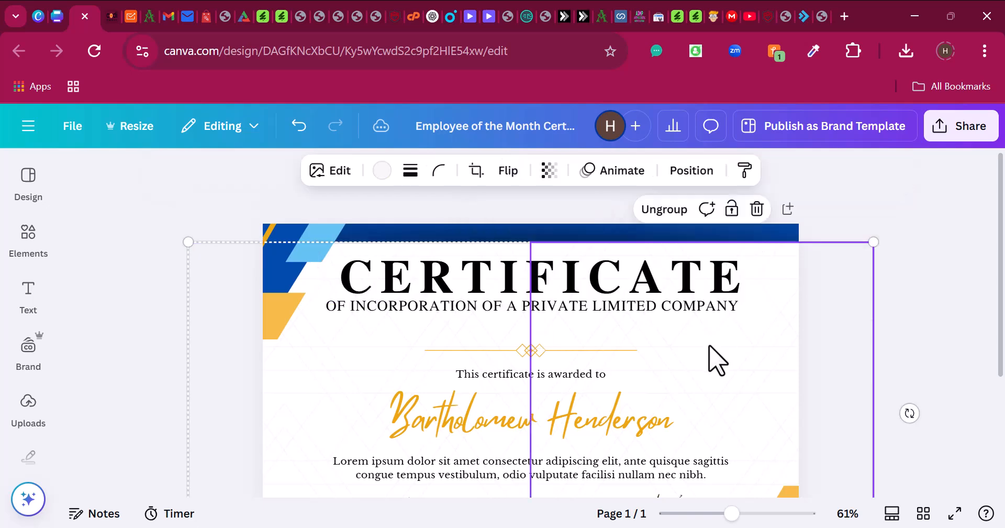
- Shrink the incorporation subtitle to 21.7 and recentre the CERTIFICATE title above it
{"action": "left_click", "coordinate": [327, 313]}
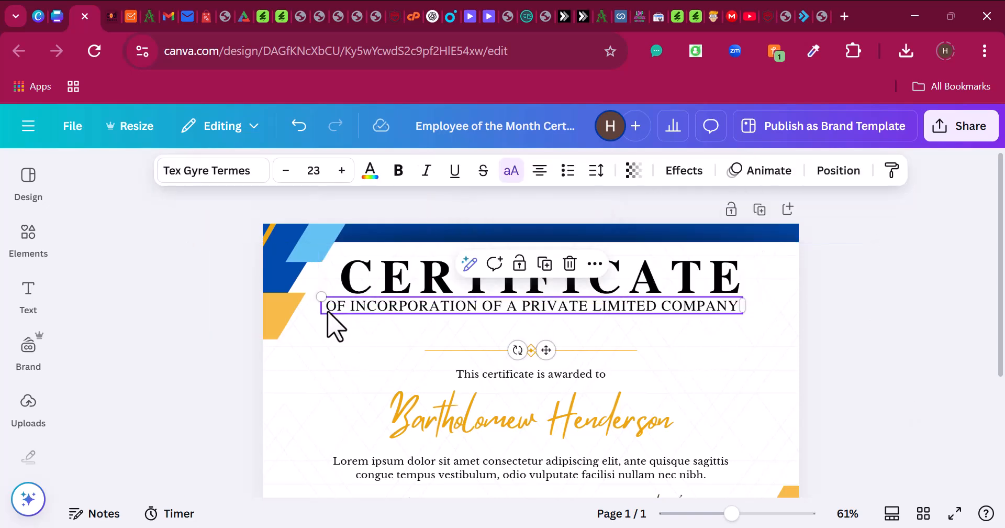
{"action": "left_click_drag", "start_coordinate": [314, 293], "coordinate": [345, 297]}
{"action": "left_click", "coordinate": [746, 344]}
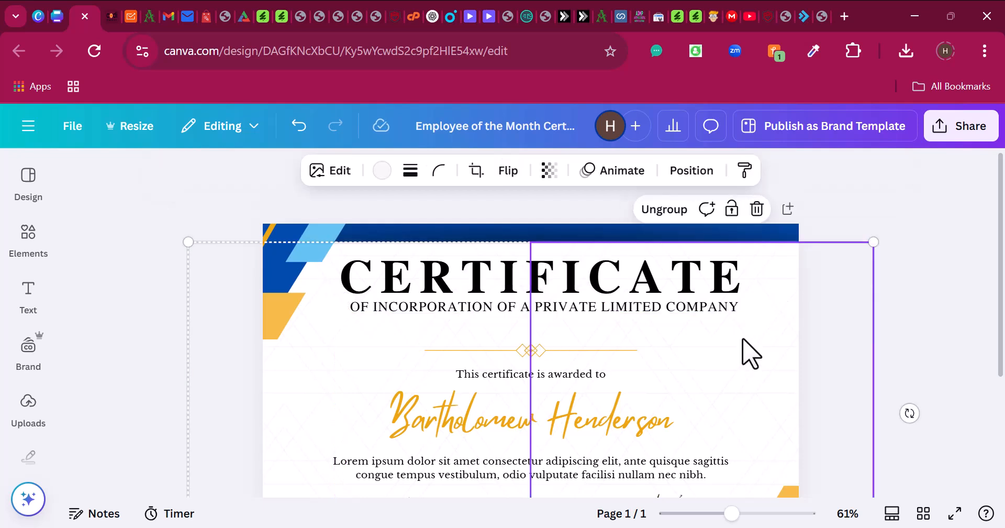
{"action": "left_click", "coordinate": [732, 293]}
{"action": "left_click_drag", "start_coordinate": [731, 291], "coordinate": [733, 309]}
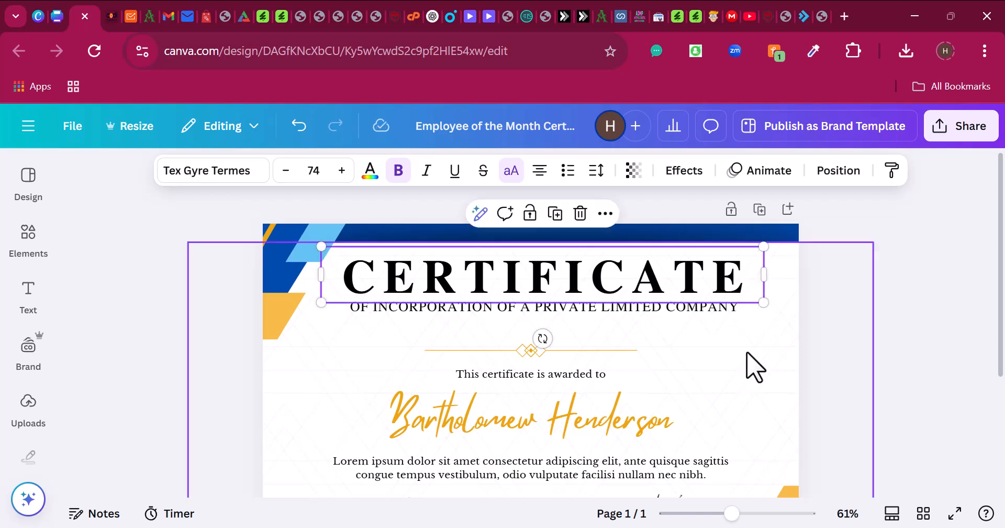
{"action": "scroll", "coordinate": [479, 406], "scroll_direction": "down", "scroll_amount": 3}
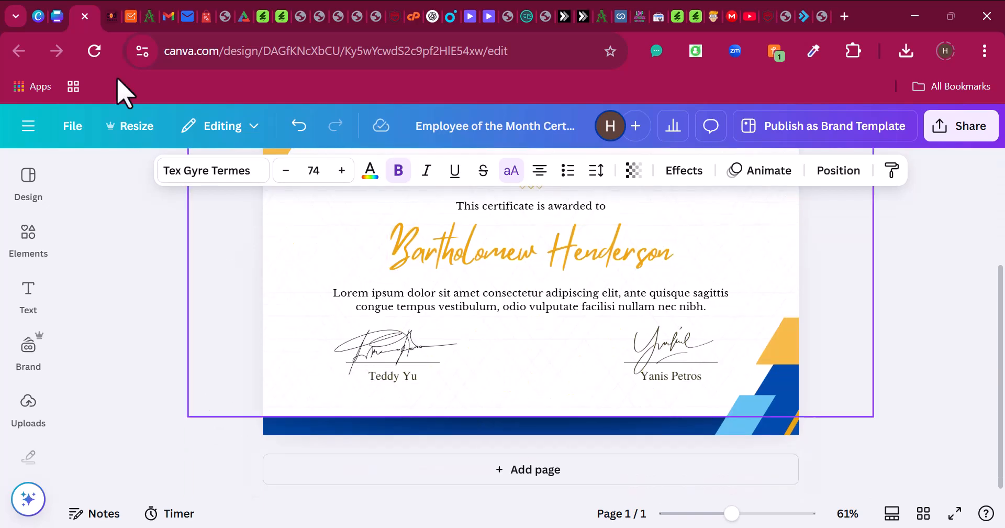
{"action": "left_click", "coordinate": [59, 12]}
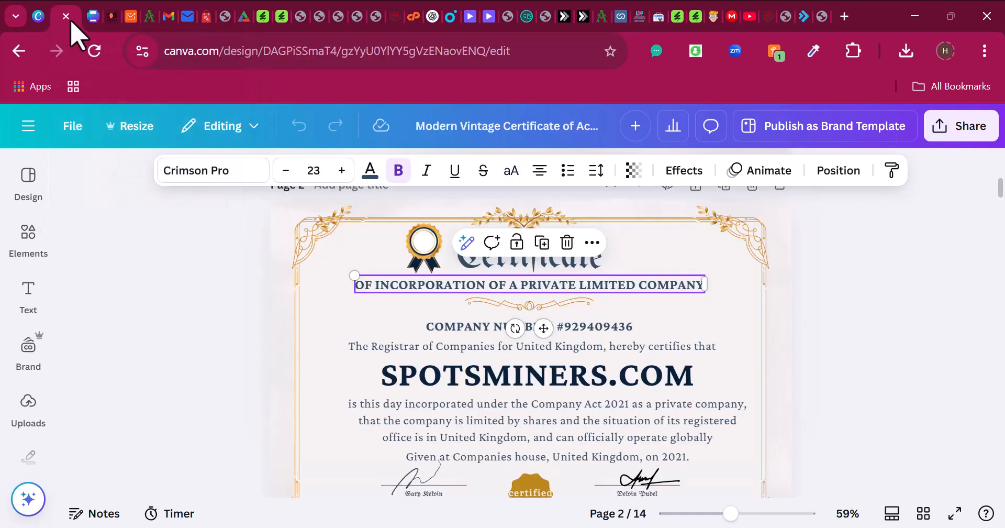
{"action": "left_click", "coordinate": [424, 246]}
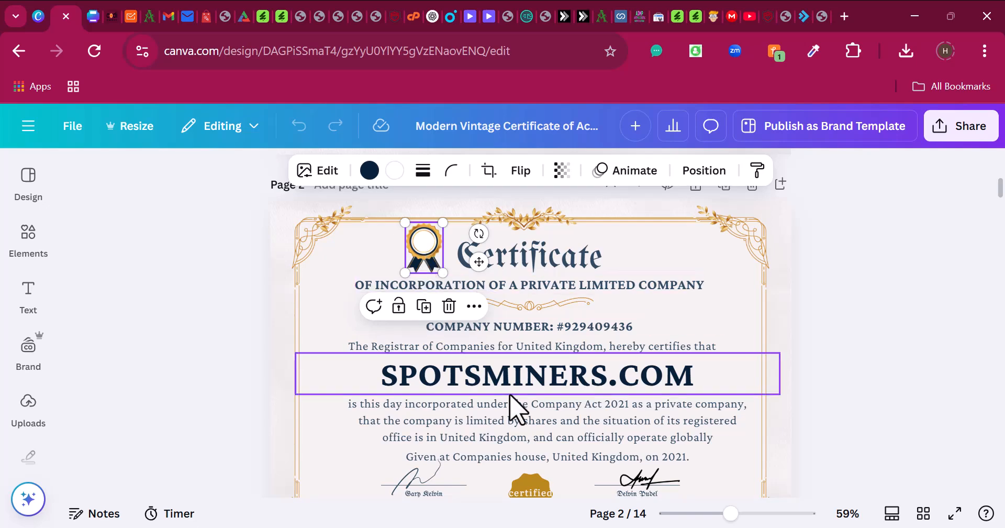
{"action": "scroll", "coordinate": [483, 377], "scroll_direction": "down", "scroll_amount": 4}
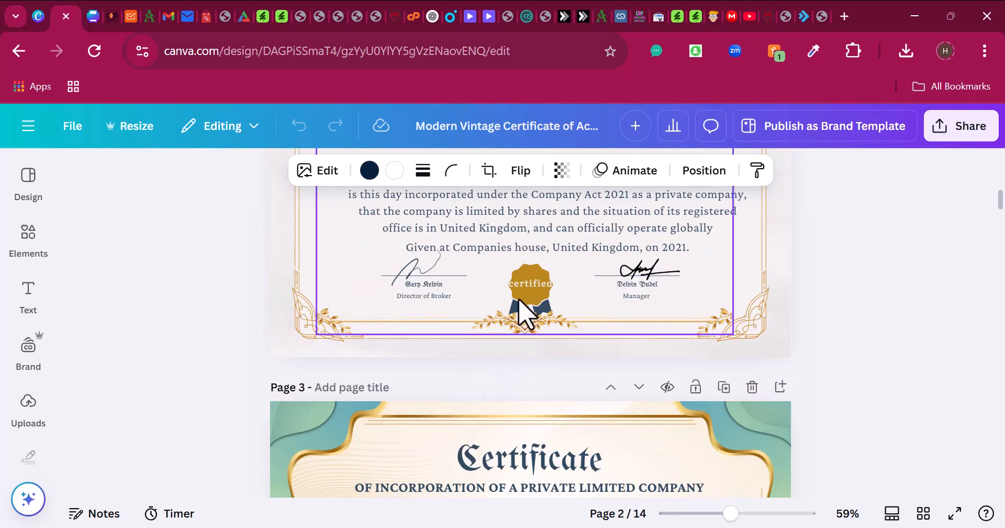
{"action": "left_click", "coordinate": [97, 20]}
{"action": "scroll", "coordinate": [131, 233], "scroll_direction": "up", "scroll_amount": 3}
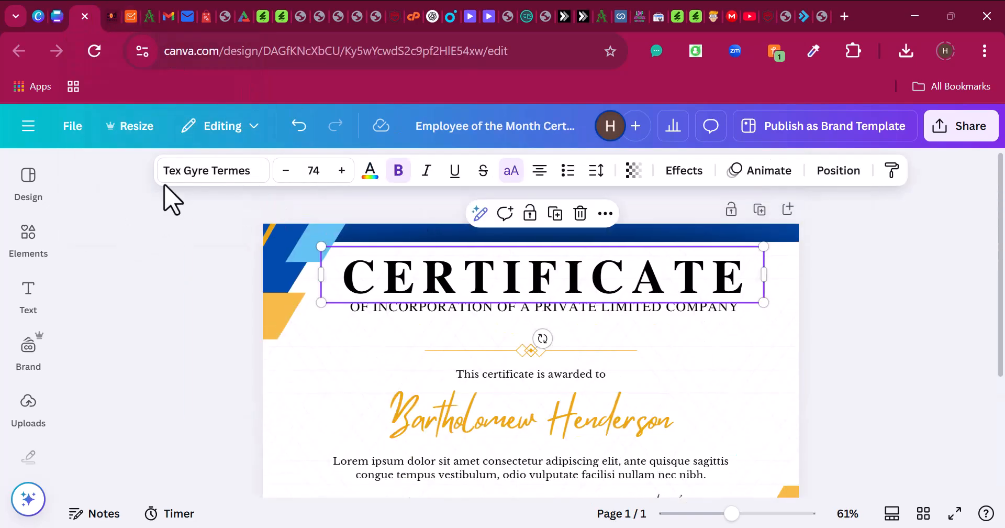
- Search the Elements library for 'certificate'
{"action": "left_click", "coordinate": [24, 257]}
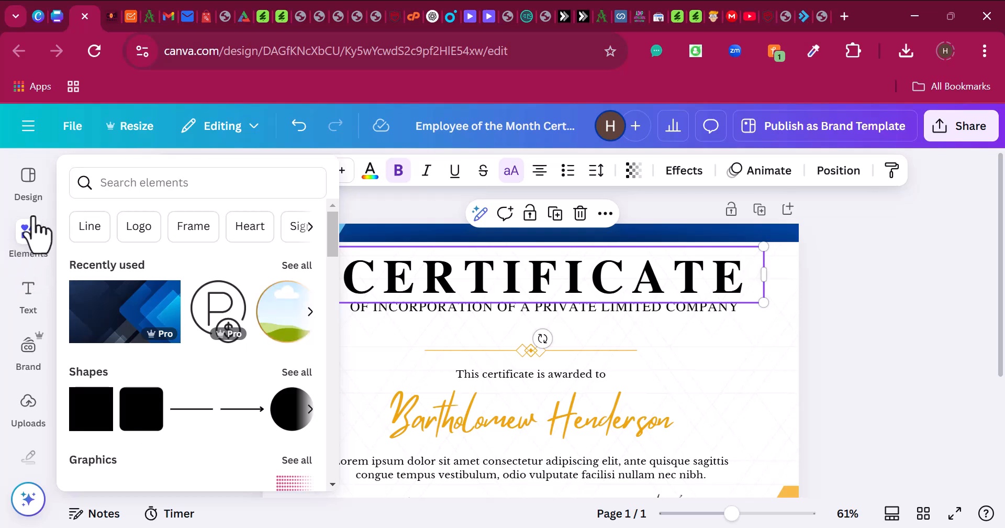
{"action": "left_click", "coordinate": [137, 186]}
{"action": "type", "text": "c"}
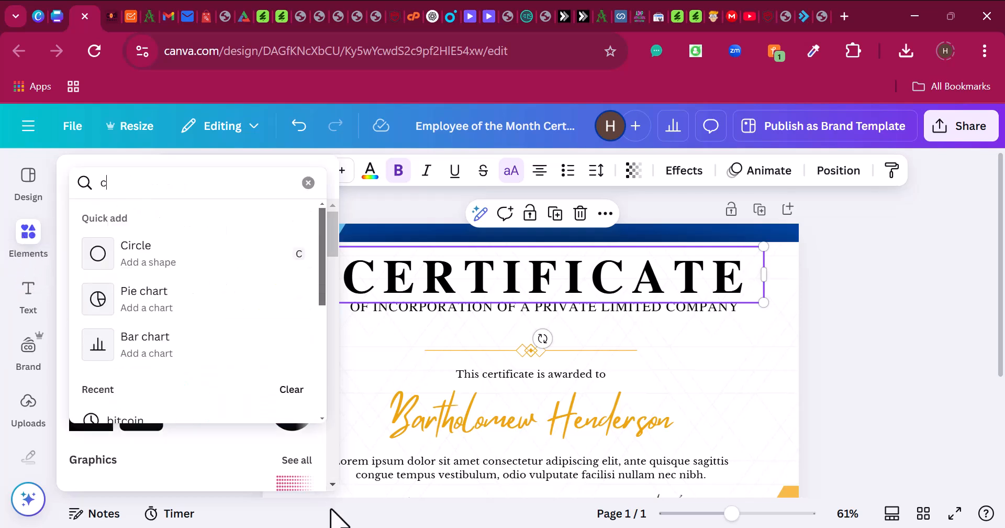
{"action": "type", "text": "ertificate"}
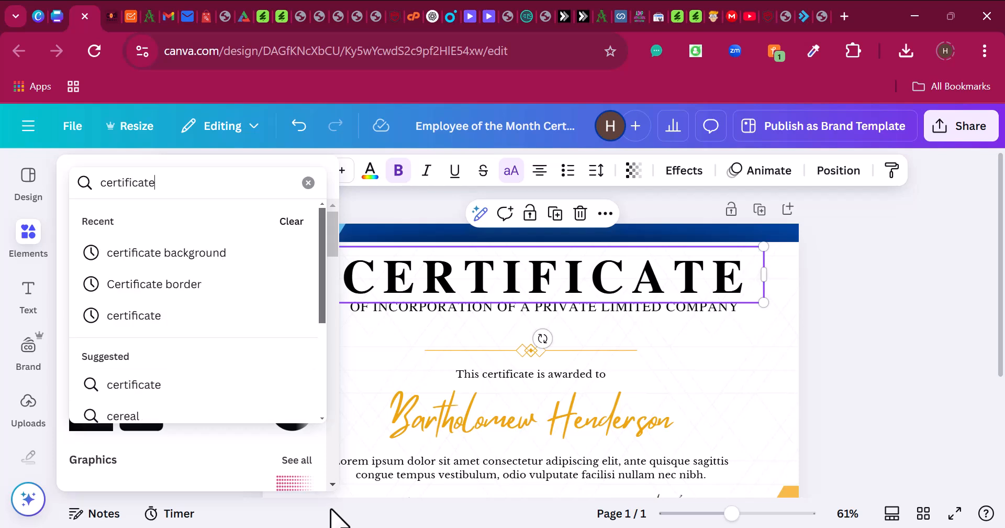
{"action": "key", "text": "Return"}
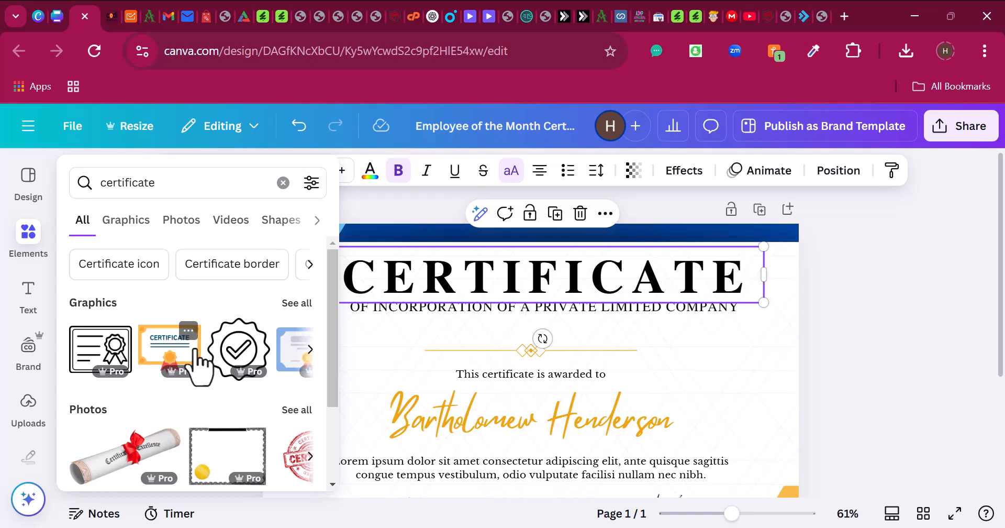
- Show all certificate graphics, such as seals, rosettes and badges, and browse them
{"action": "scroll", "coordinate": [269, 400], "scroll_direction": "down", "scroll_amount": 2}
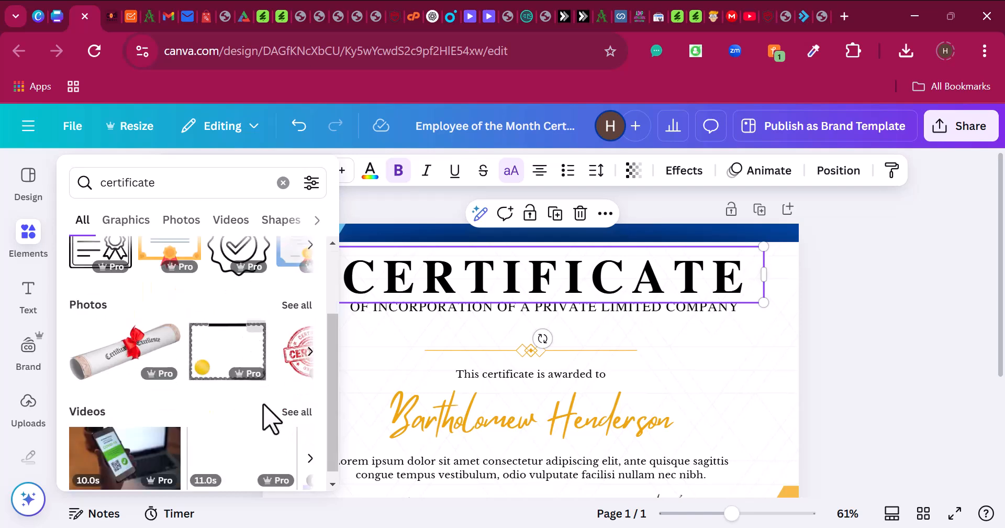
{"action": "left_click", "coordinate": [31, 296]}
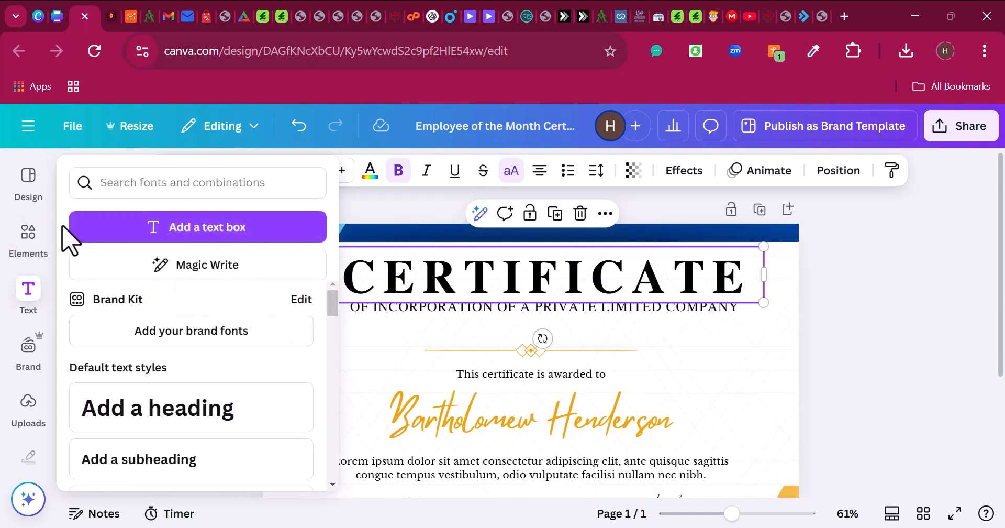
{"action": "left_click", "coordinate": [26, 241]}
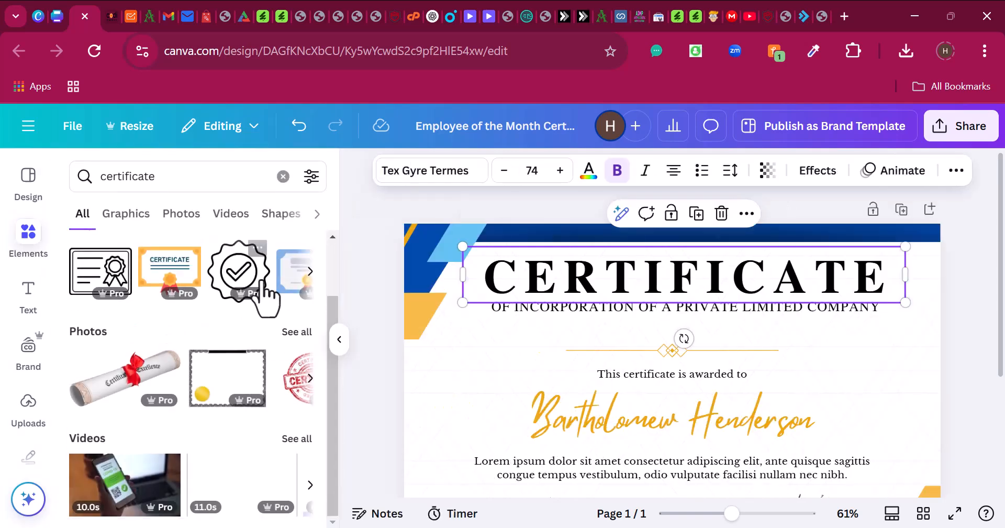
{"action": "scroll", "coordinate": [278, 301], "scroll_direction": "up", "scroll_amount": 2}
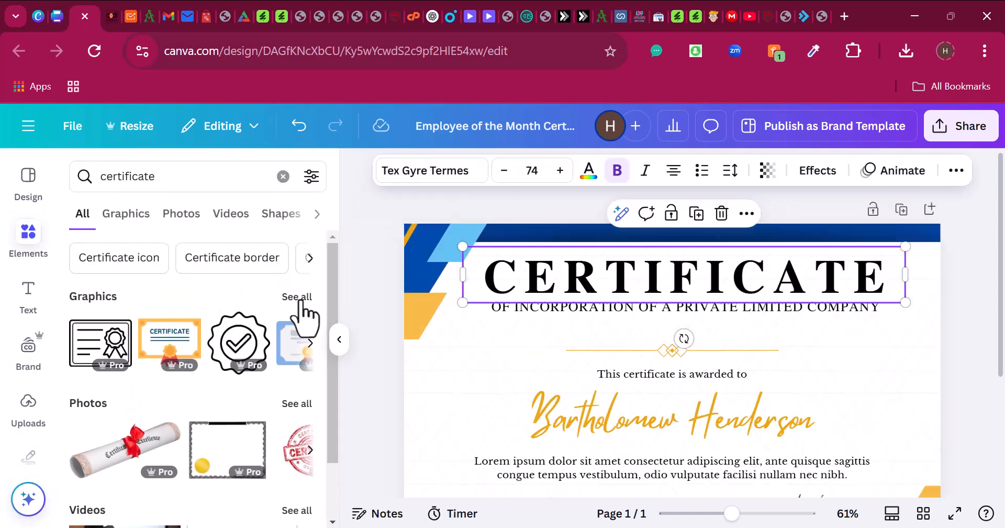
{"action": "left_click", "coordinate": [297, 297]}
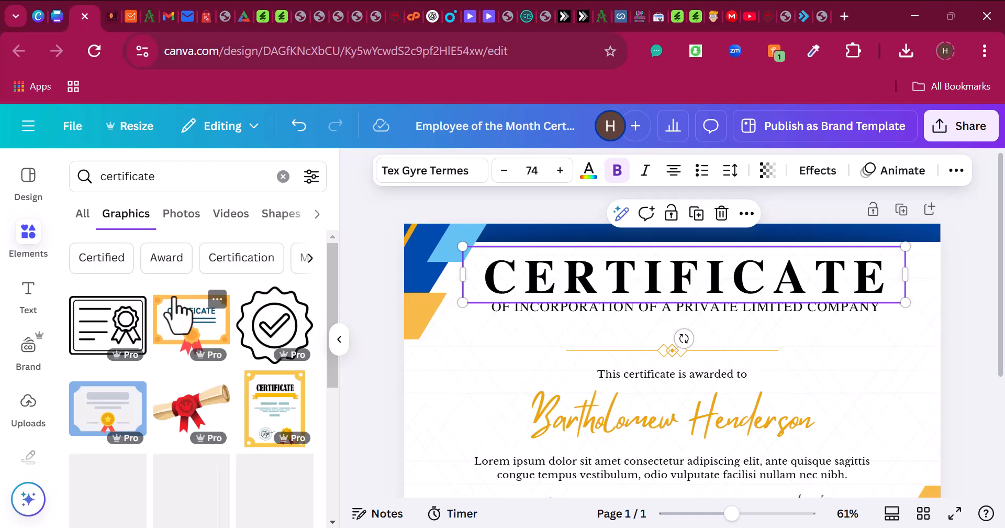
{"action": "scroll", "coordinate": [179, 343], "scroll_direction": "down", "scroll_amount": 6}
{"action": "scroll", "coordinate": [180, 347], "scroll_direction": "up", "scroll_amount": 3}
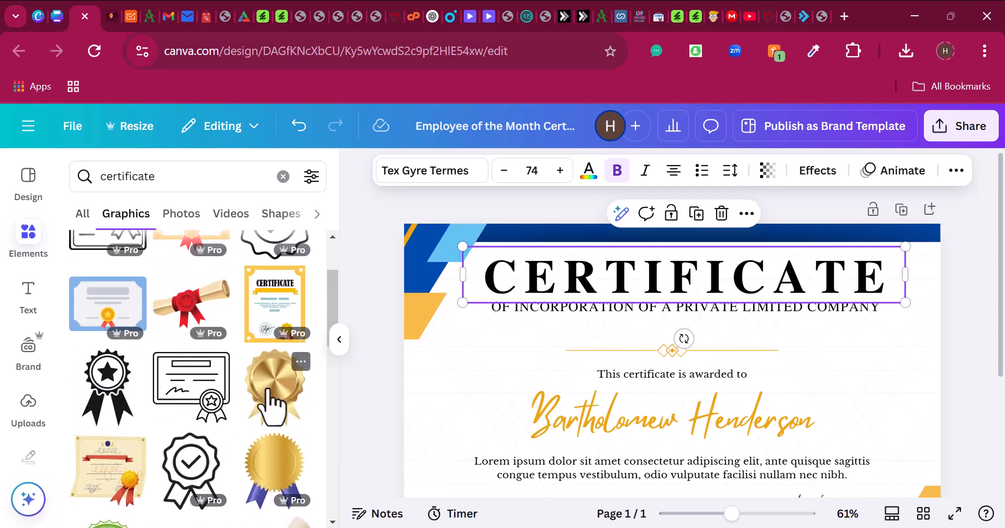
{"action": "scroll", "coordinate": [172, 392], "scroll_direction": "down", "scroll_amount": 4}
{"action": "scroll", "coordinate": [178, 419], "scroll_direction": "down", "scroll_amount": 2}
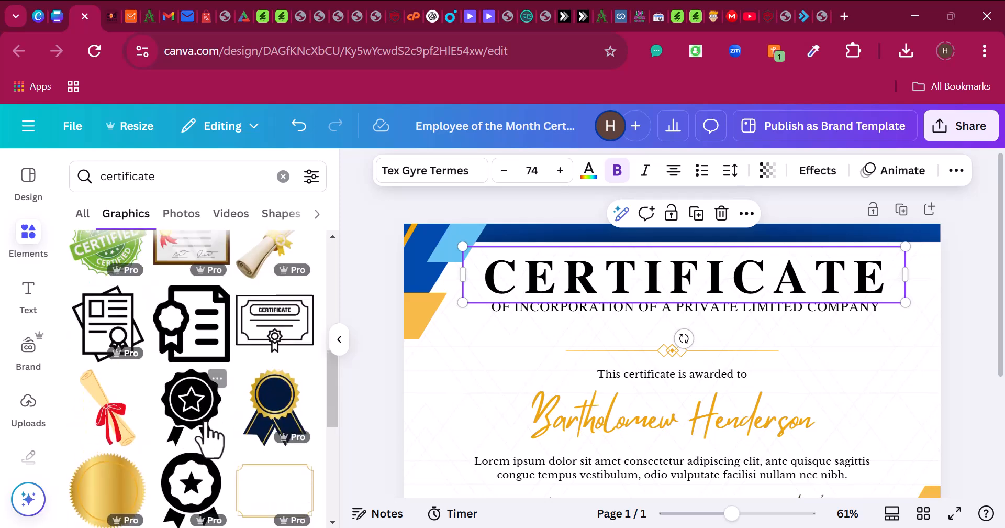
- Add the navy-and-gold ribbon badge, shrink it to about 2.6 × 3.1, and place it left of the CERTIFICATE title
{"action": "left_click", "coordinate": [285, 413]}
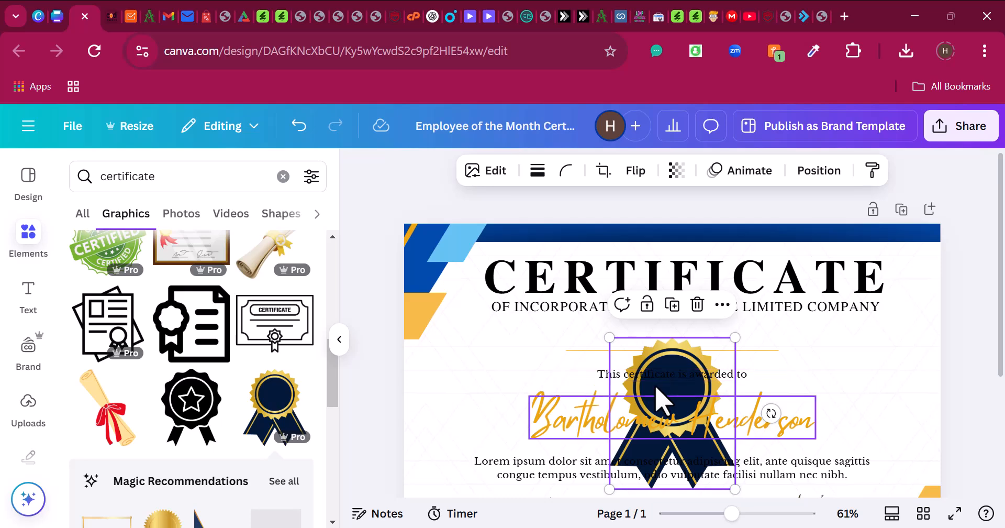
{"action": "left_click_drag", "start_coordinate": [704, 341], "coordinate": [487, 319]}
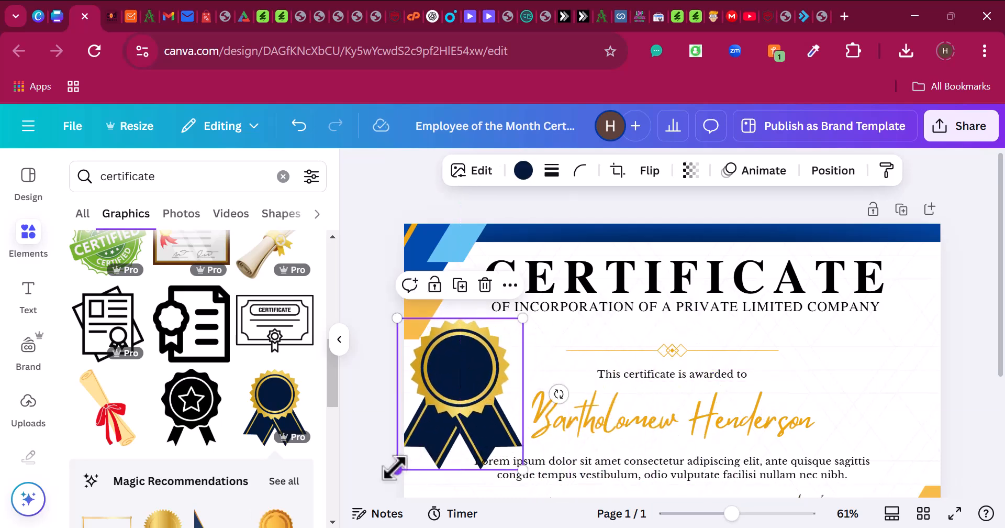
{"action": "left_click_drag", "start_coordinate": [394, 467], "coordinate": [469, 296]}
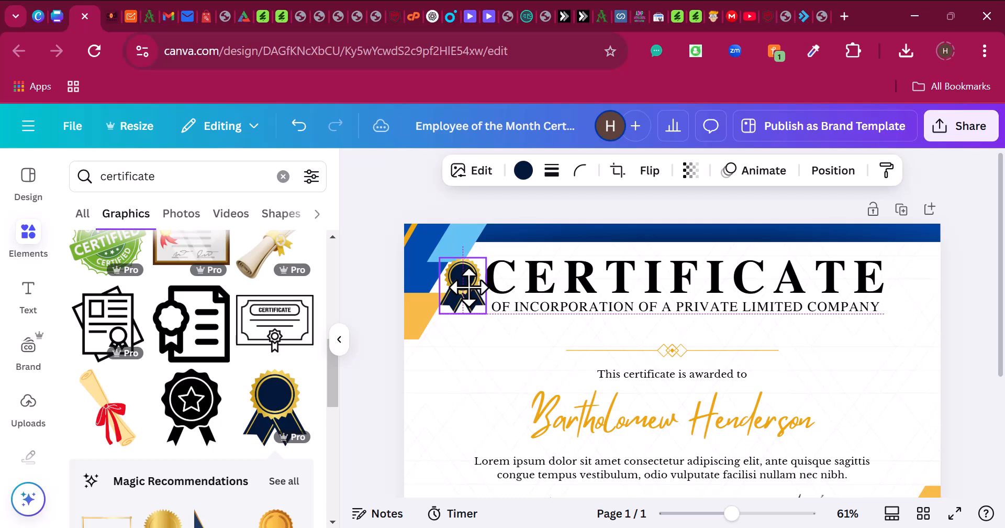
{"action": "left_click_drag", "start_coordinate": [468, 287], "coordinate": [468, 287]}
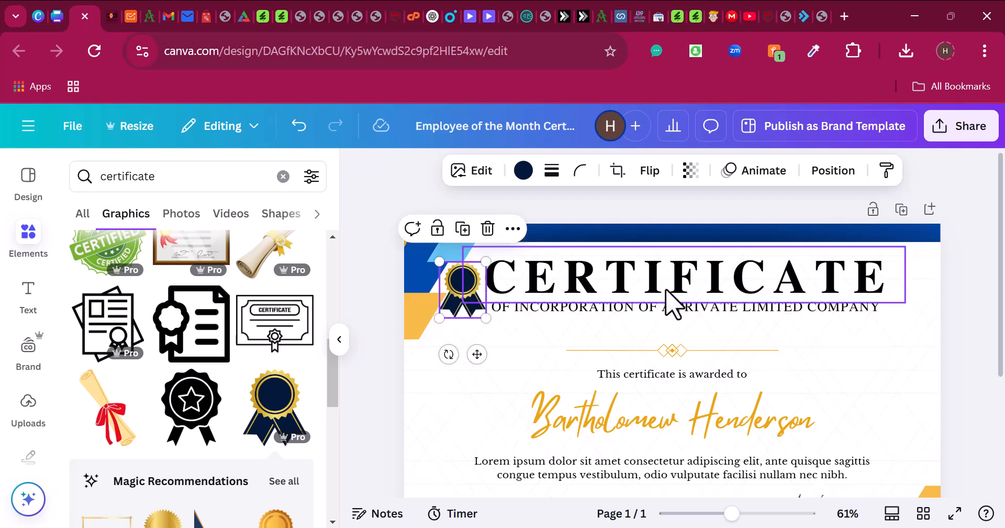
{"action": "left_click", "coordinate": [469, 414]}
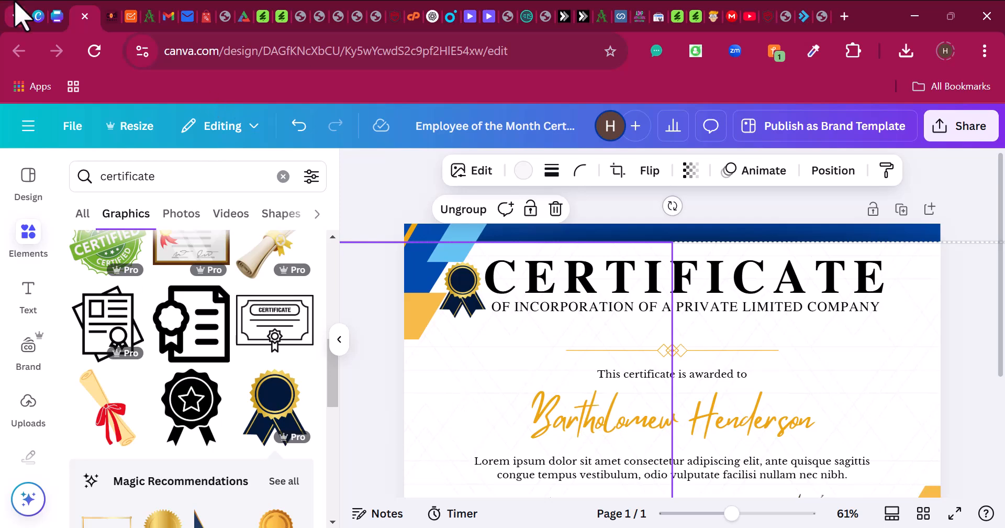
- Select and copy the Company Number line on page 2 of the Modern Vintage Certificate design
{"action": "left_click", "coordinate": [57, 14]}
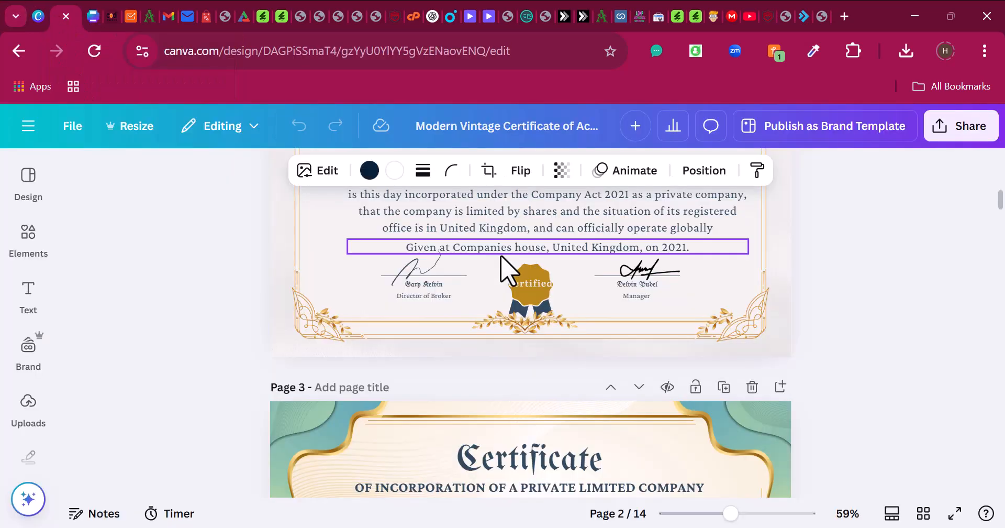
{"action": "scroll", "coordinate": [525, 314], "scroll_direction": "up", "scroll_amount": 4}
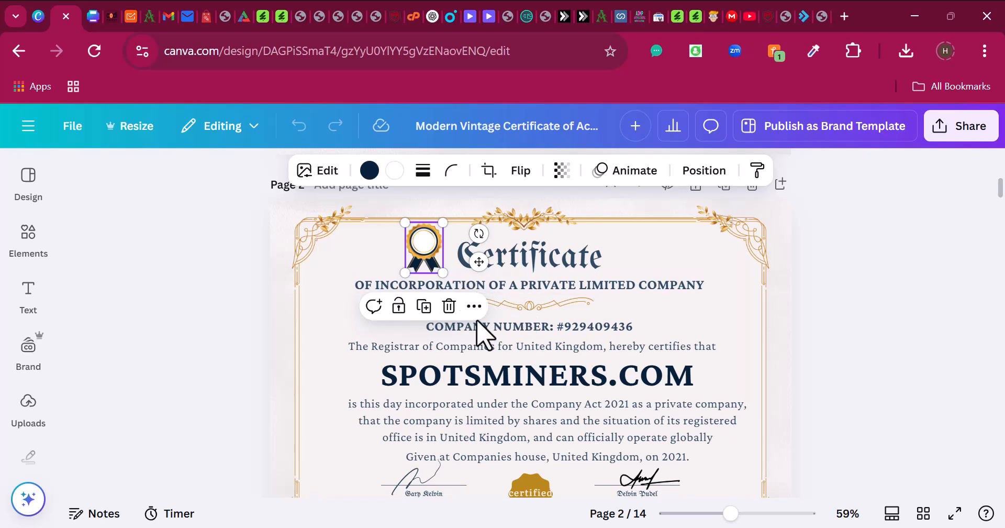
{"action": "double_click", "coordinate": [513, 326]}
{"action": "key", "text": "ctrl+c"}
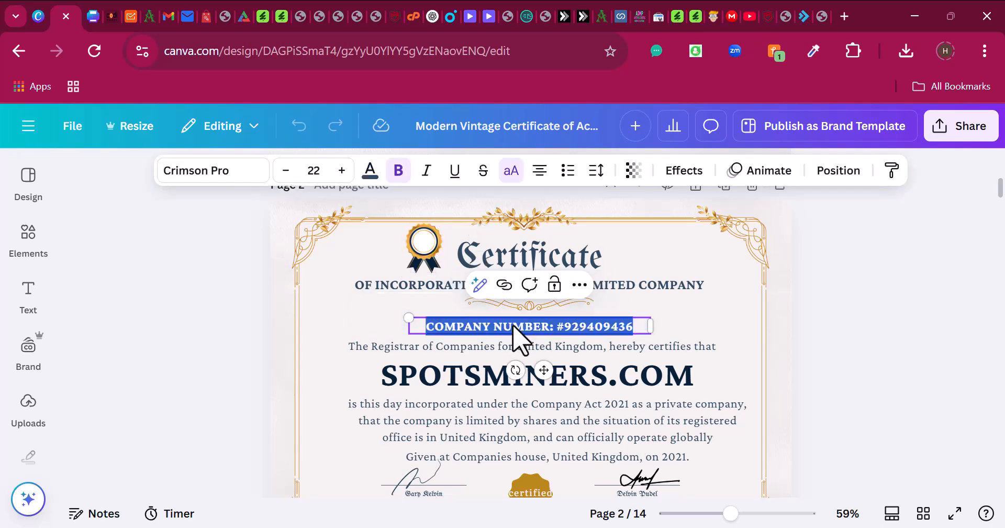
- Move the gold divider and awarded-to line up, and paste the company number over that line
{"action": "left_click", "coordinate": [94, 20]}
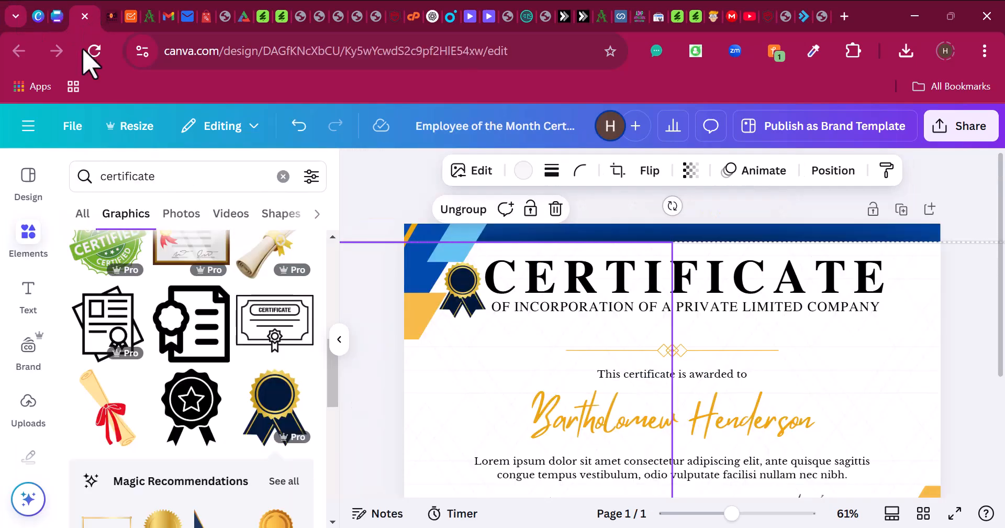
{"action": "left_click_drag", "start_coordinate": [686, 351], "coordinate": [686, 327]}
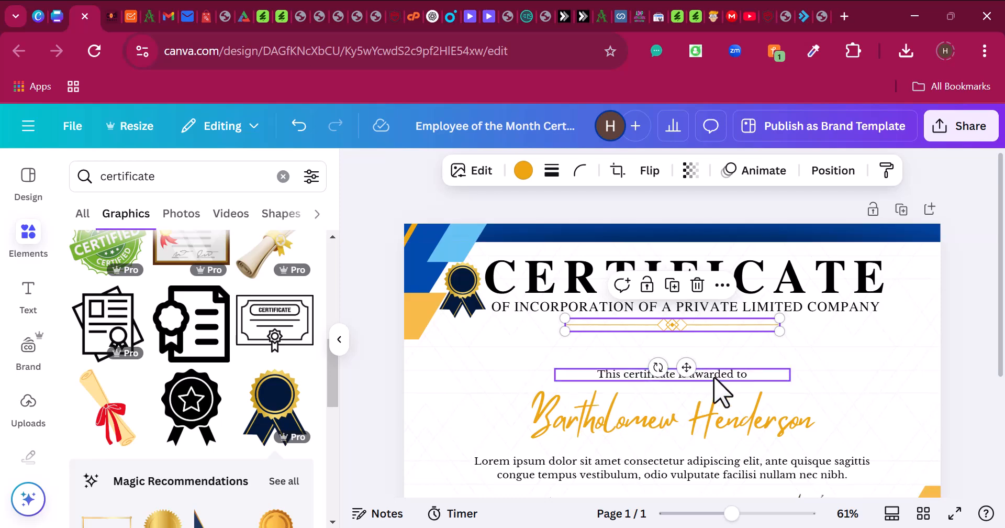
{"action": "left_click_drag", "start_coordinate": [723, 388], "coordinate": [706, 348]}
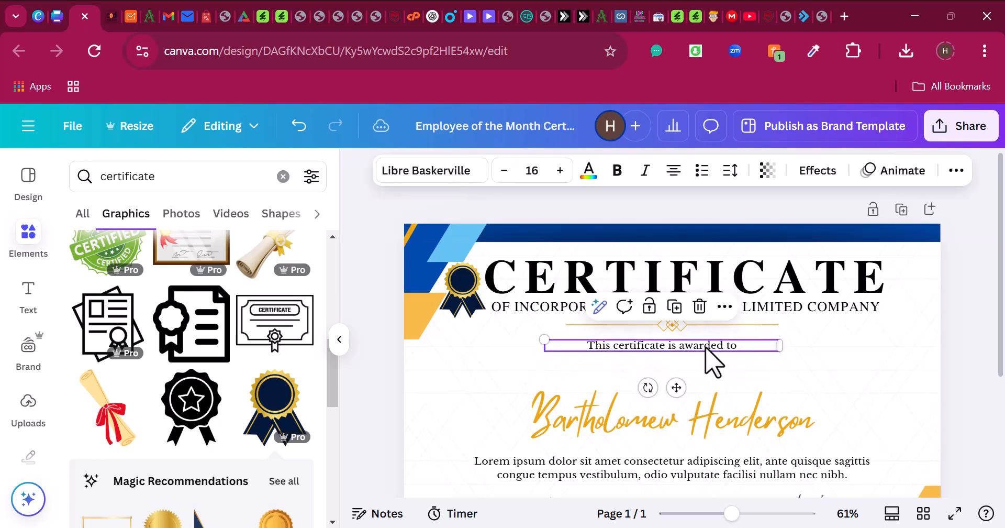
{"action": "double_click", "coordinate": [707, 347]}
{"action": "key", "text": "ctrl+v"}
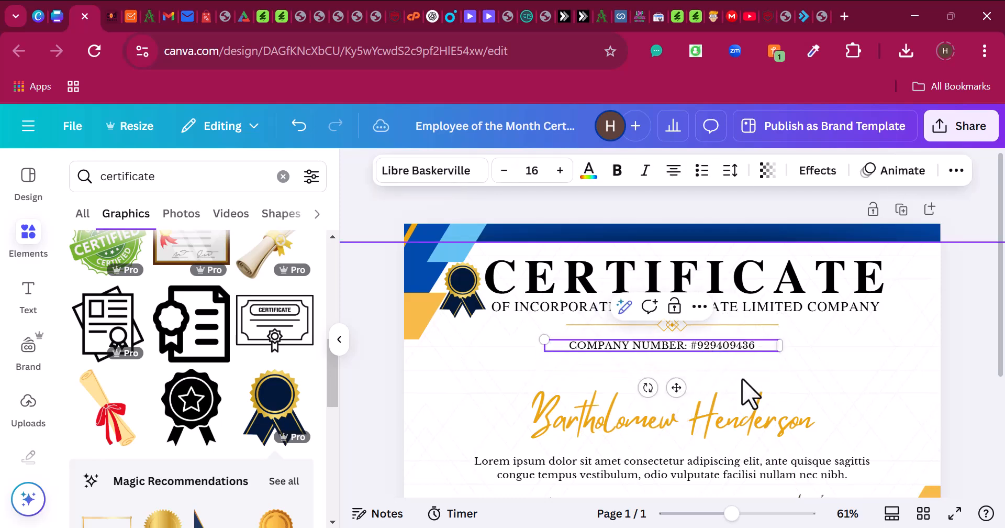
{"action": "left_click", "coordinate": [744, 391]}
{"action": "left_click", "coordinate": [709, 349]}
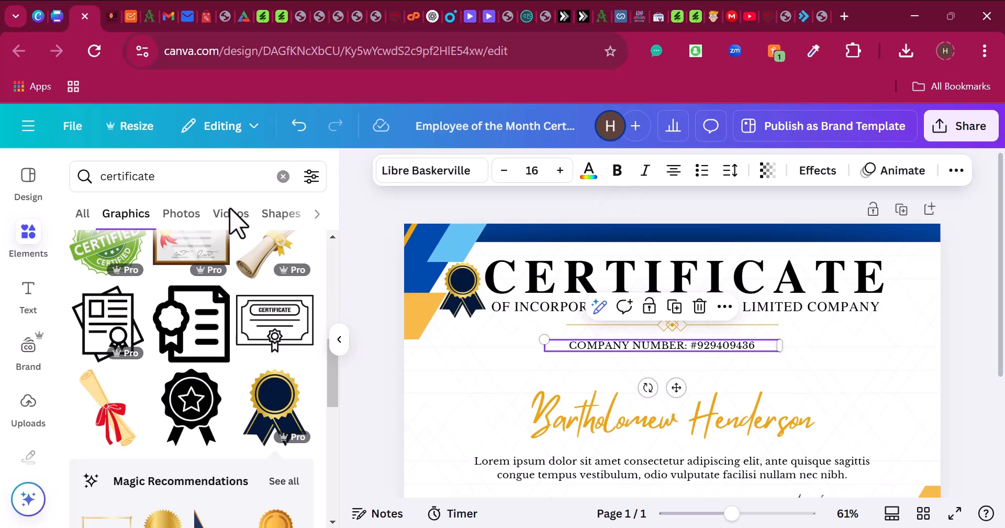
- Make the company number line bold and cobalt blue (#004aad)
{"action": "left_click", "coordinate": [284, 177]}
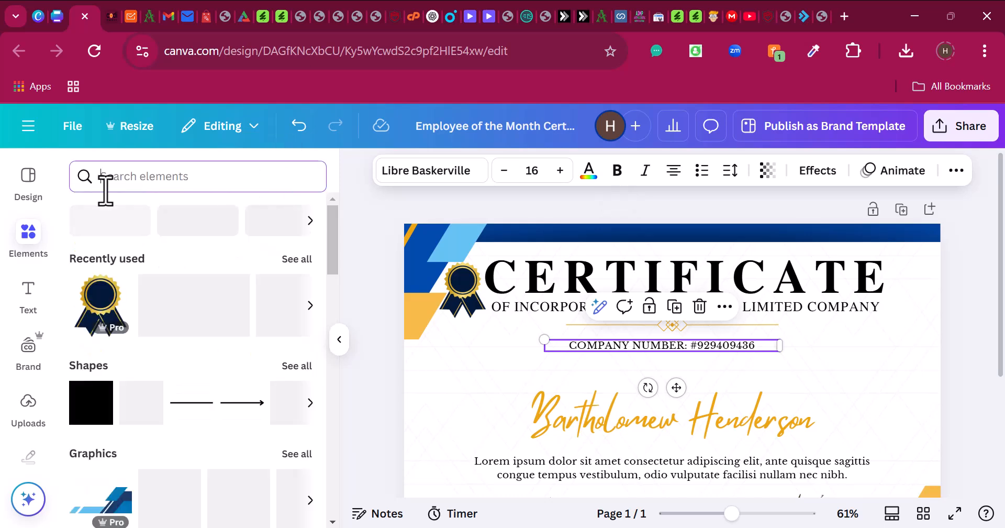
{"action": "left_click", "coordinate": [344, 345]}
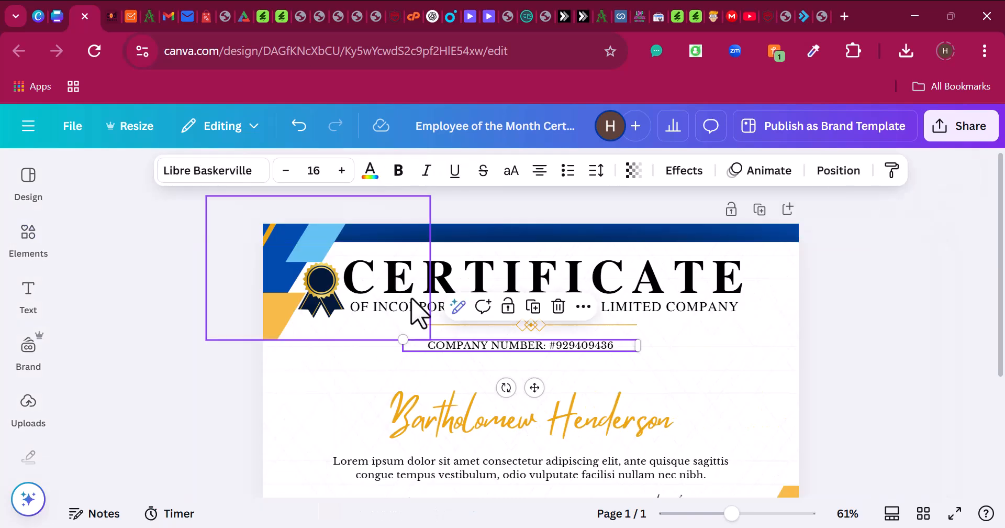
{"action": "left_click", "coordinate": [399, 173]}
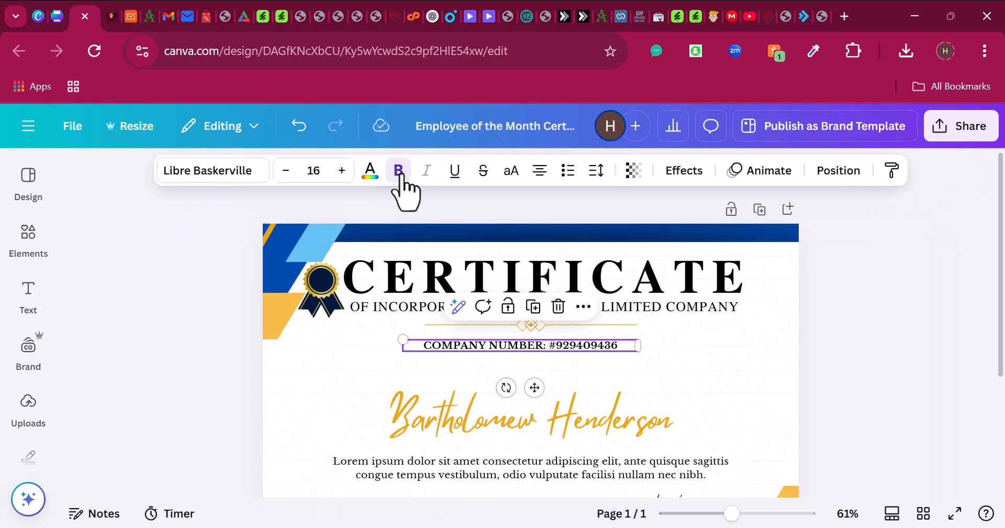
{"action": "left_click", "coordinate": [371, 176]}
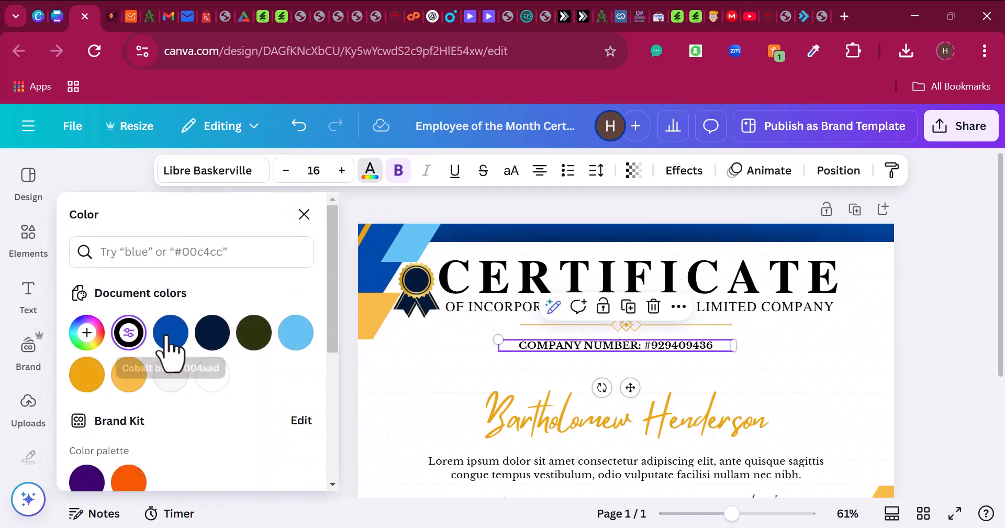
{"action": "left_click", "coordinate": [169, 348]}
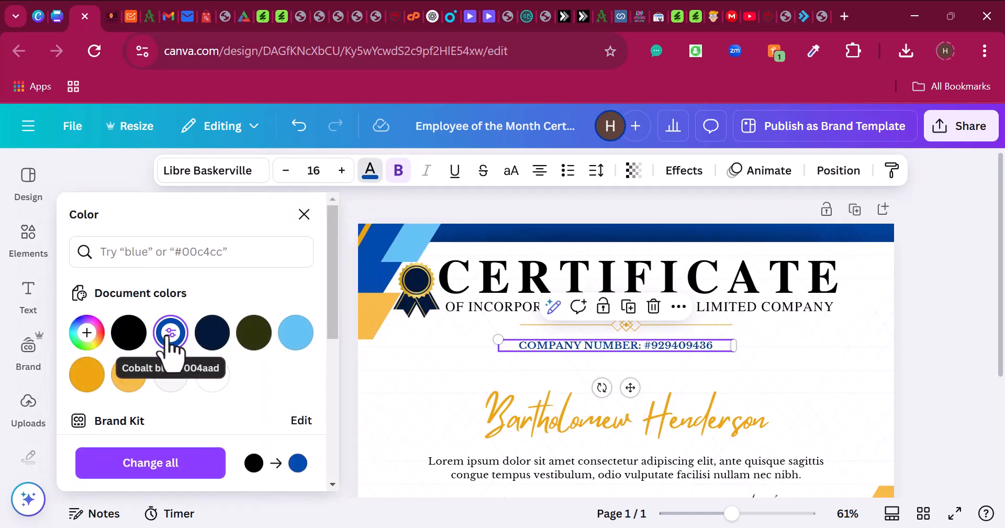
{"action": "left_click", "coordinate": [230, 172]}
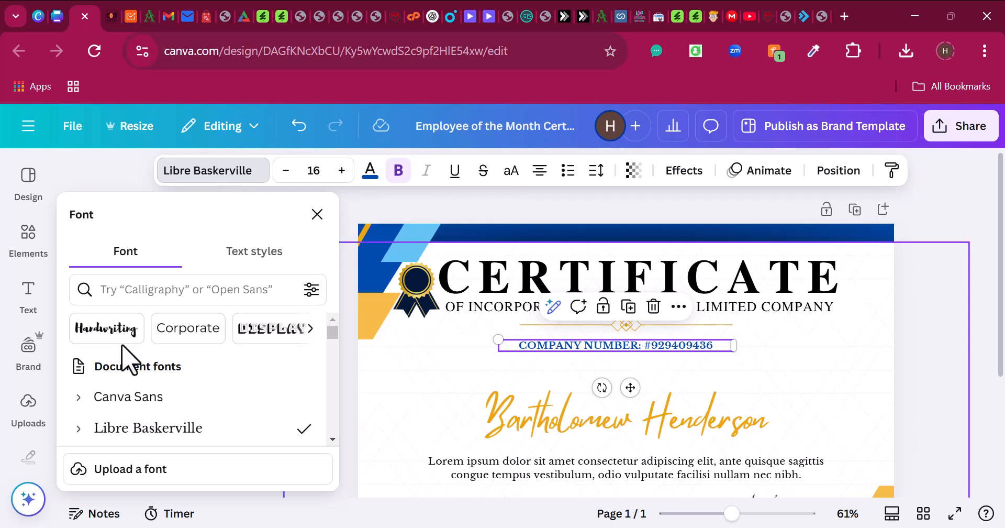
- Try the Fredoka and Inandan fonts on the company number line
{"action": "scroll", "coordinate": [166, 403], "scroll_direction": "down", "scroll_amount": 3}
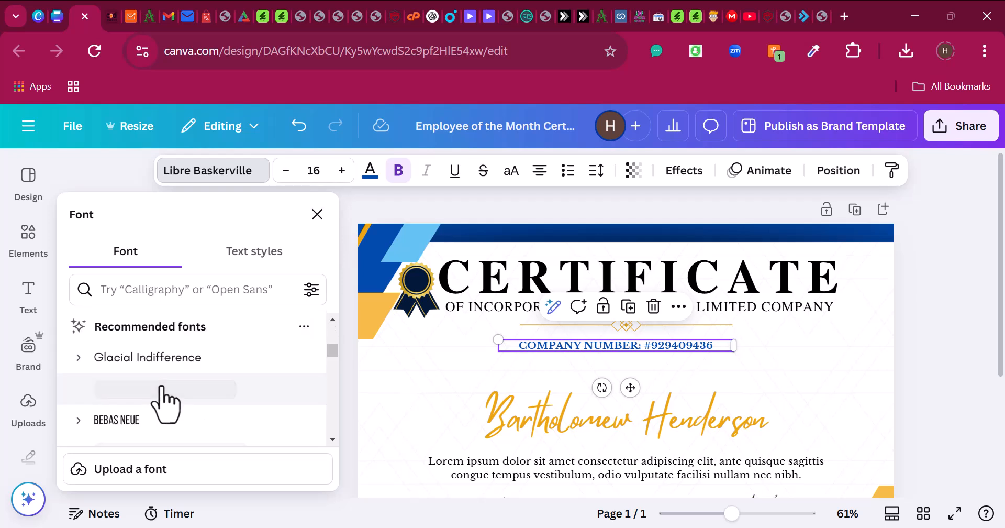
{"action": "scroll", "coordinate": [163, 401], "scroll_direction": "down", "scroll_amount": 3}
{"action": "left_click", "coordinate": [155, 368]}
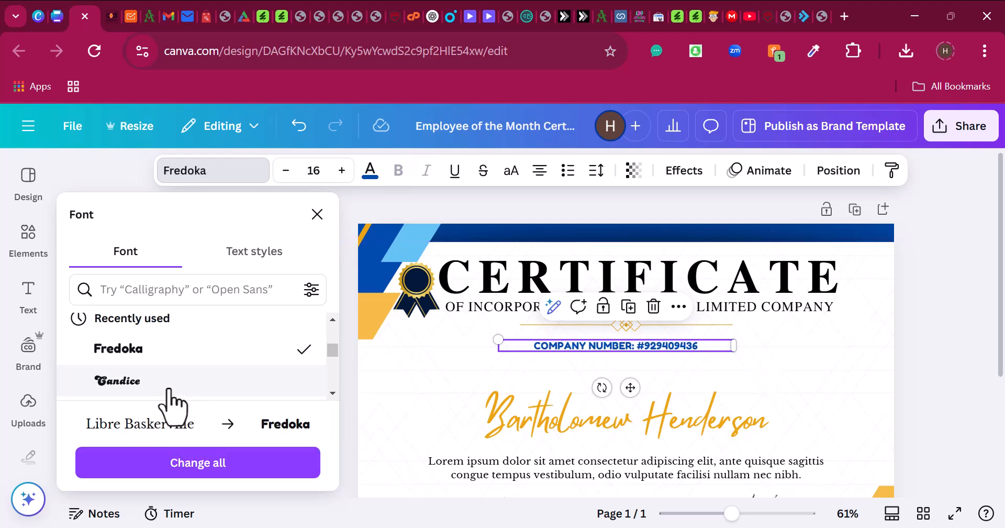
{"action": "scroll", "coordinate": [167, 388], "scroll_direction": "down", "scroll_amount": 3}
{"action": "left_click", "coordinate": [160, 370]}
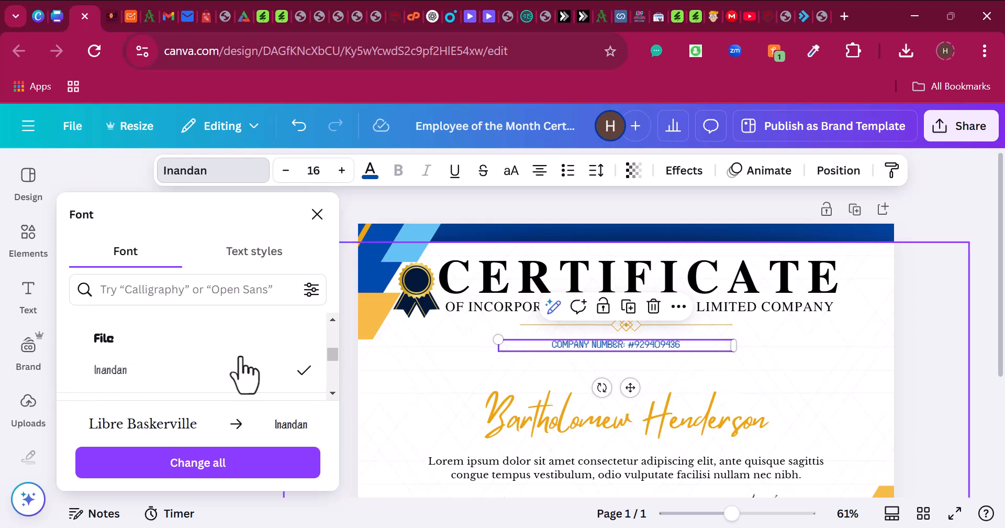
{"action": "scroll", "coordinate": [157, 379], "scroll_direction": "down", "scroll_amount": 5}
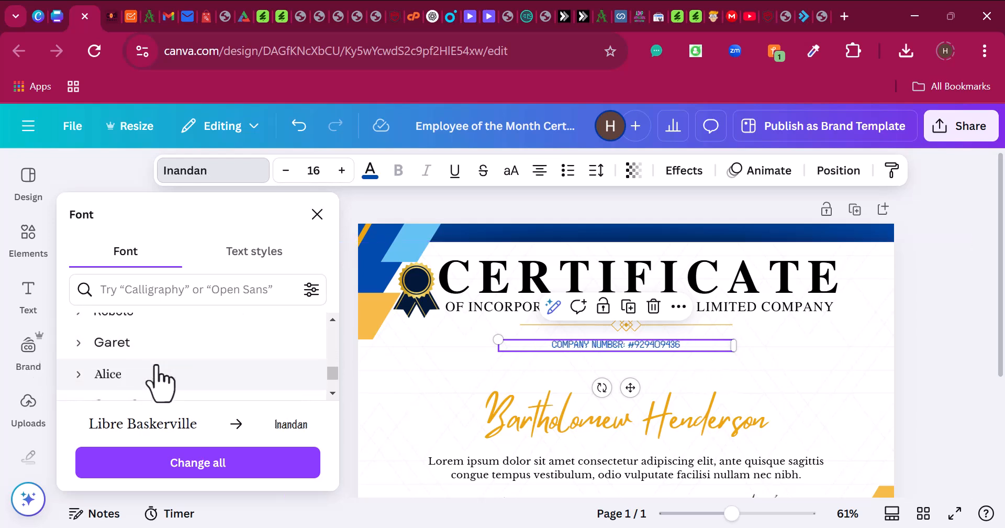
- Set the company number line in Lilita One and nudge it slightly upward
{"action": "left_click", "coordinate": [194, 292]}
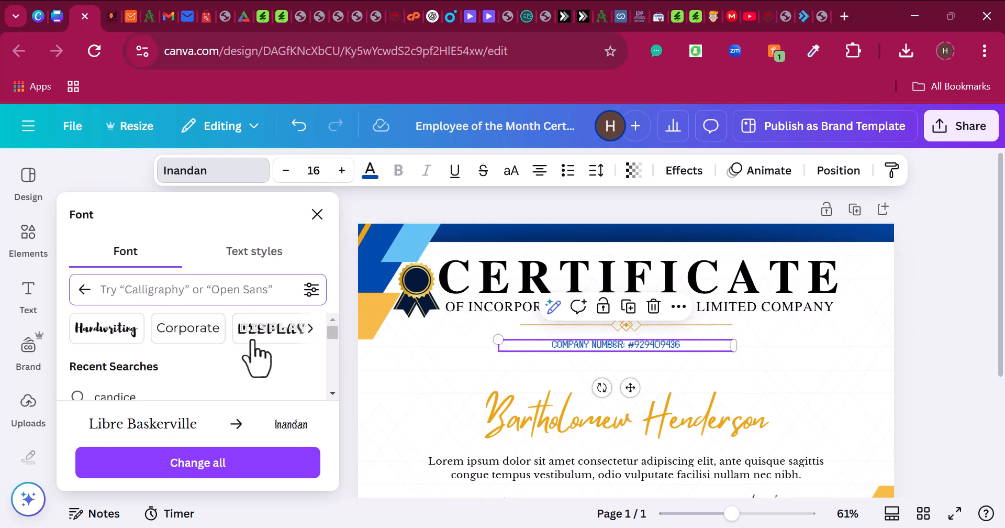
{"action": "left_click", "coordinate": [311, 329]}
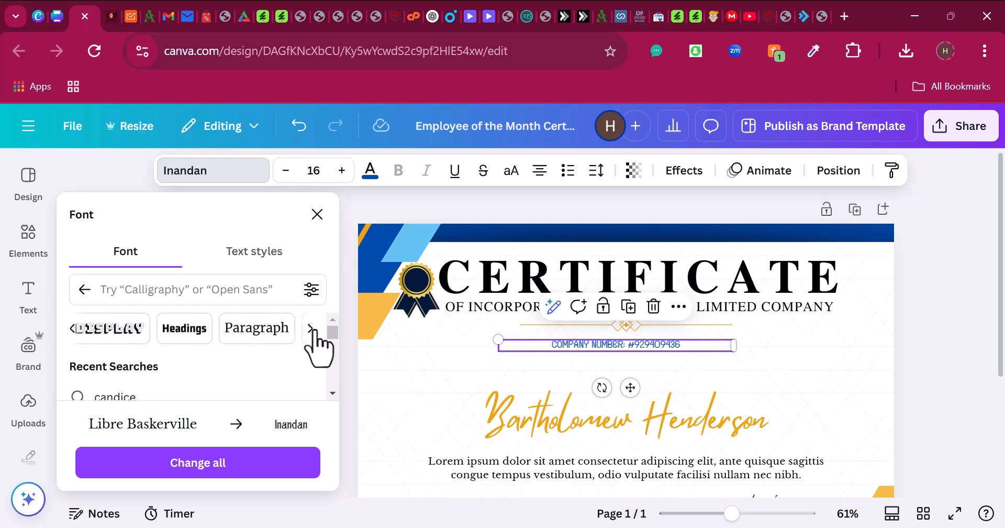
{"action": "left_click", "coordinate": [310, 329]}
{"action": "left_click", "coordinate": [310, 329]}
{"action": "left_click", "coordinate": [310, 328]}
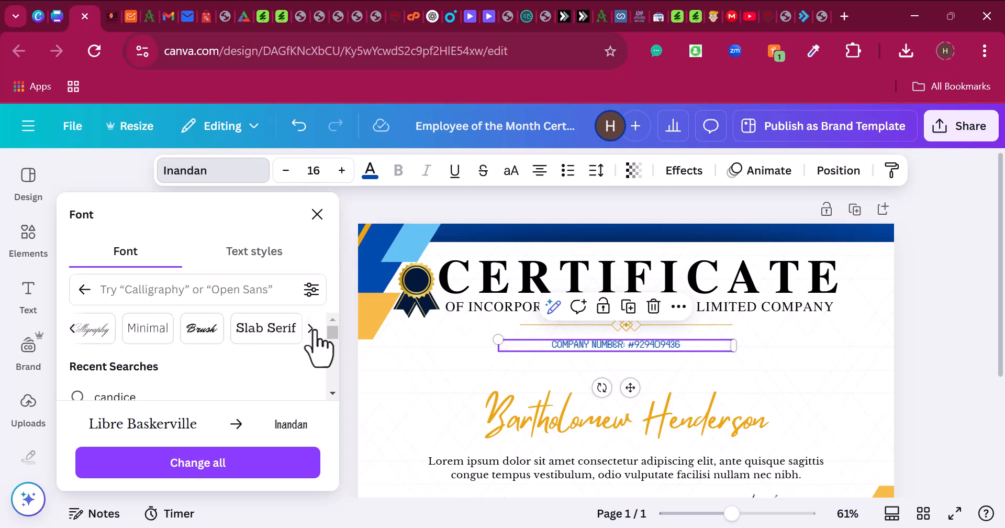
{"action": "left_click", "coordinate": [195, 331]}
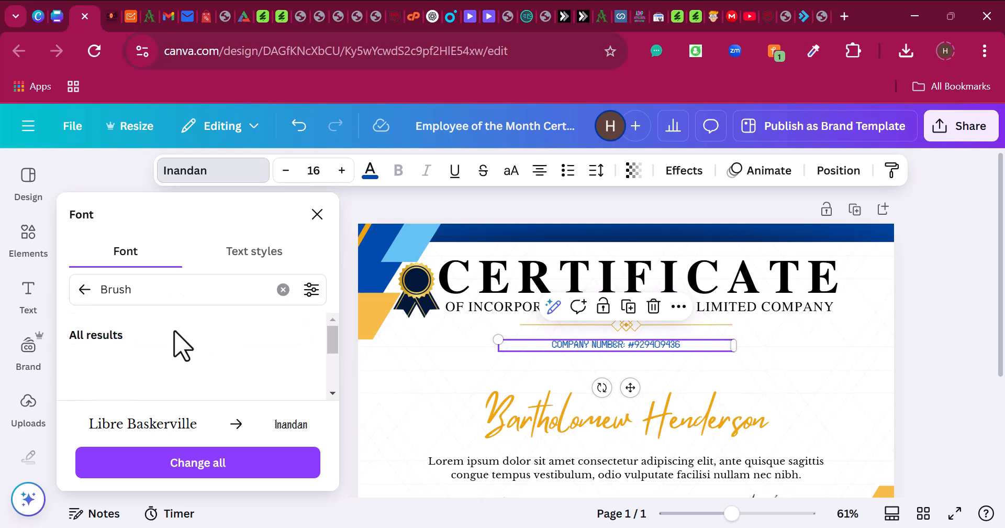
{"action": "left_click", "coordinate": [85, 289]}
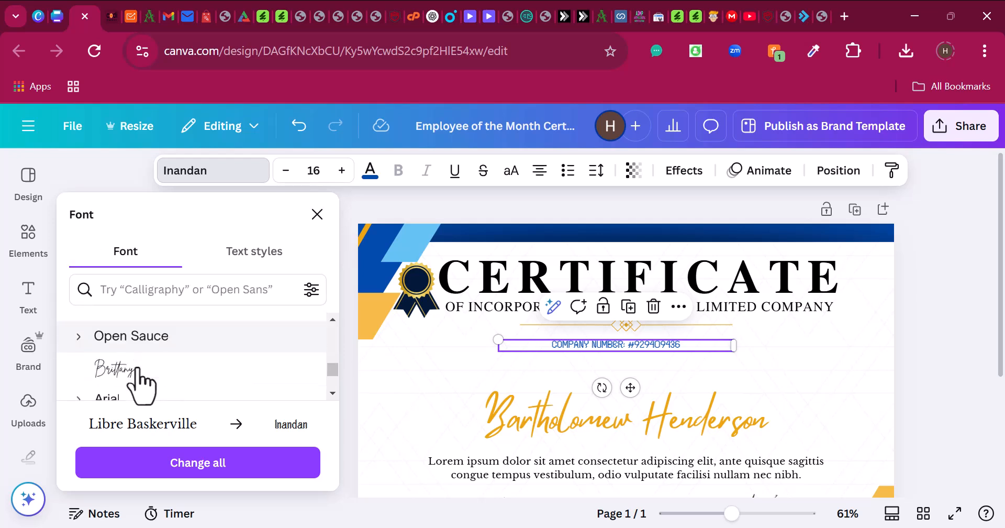
{"action": "scroll", "coordinate": [137, 367], "scroll_direction": "down", "scroll_amount": 3}
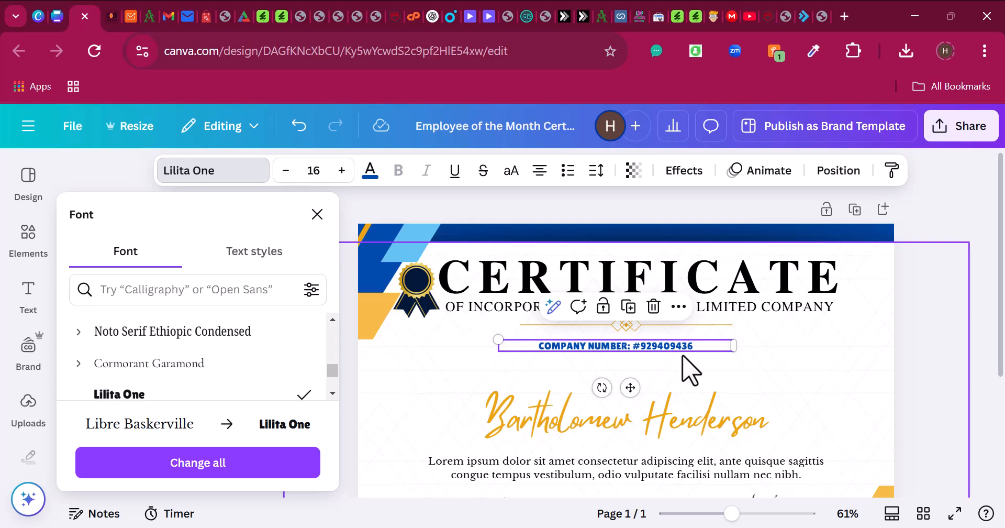
{"action": "left_click_drag", "start_coordinate": [686, 350], "coordinate": [684, 342]}
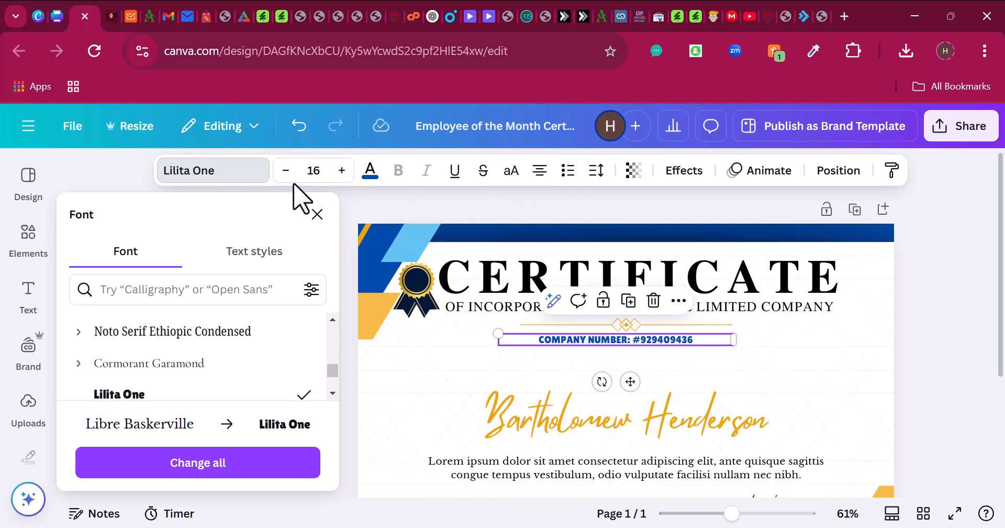
- Enlarge the company number text to size 24
{"action": "left_click", "coordinate": [342, 170]}
{"action": "left_click", "coordinate": [341, 170]}
{"action": "left_click", "coordinate": [342, 170]}
{"action": "left_click", "coordinate": [342, 170]}
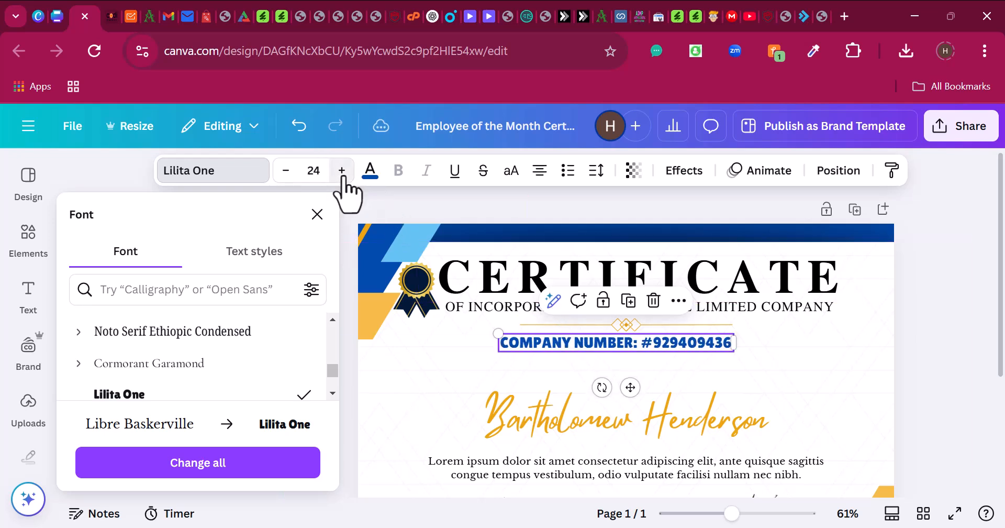
{"action": "left_click", "coordinate": [341, 170]}
{"action": "left_click", "coordinate": [285, 171]}
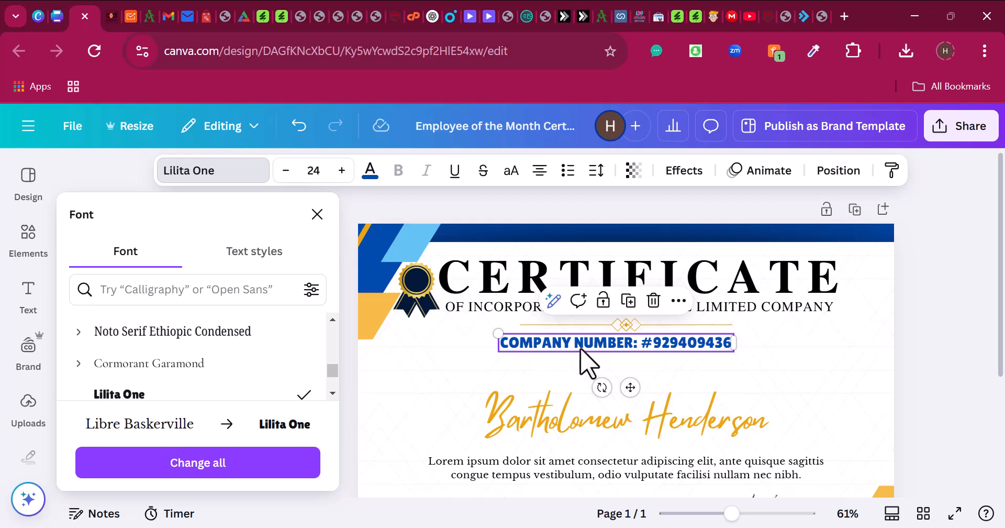
- Set the company number letter spacing to 107 and widen its box so it fits on one line
{"action": "left_click", "coordinate": [596, 173]}
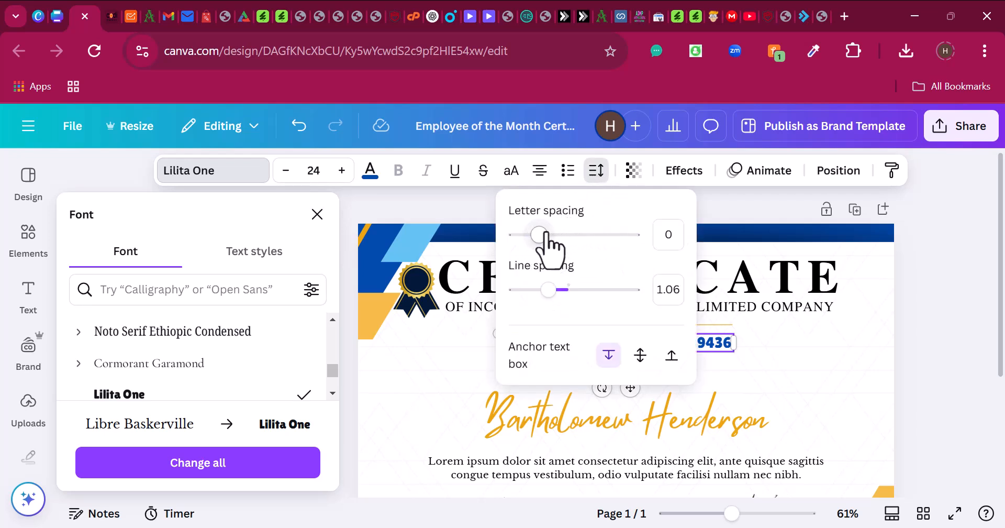
{"action": "left_click_drag", "start_coordinate": [539, 234], "coordinate": [552, 234]}
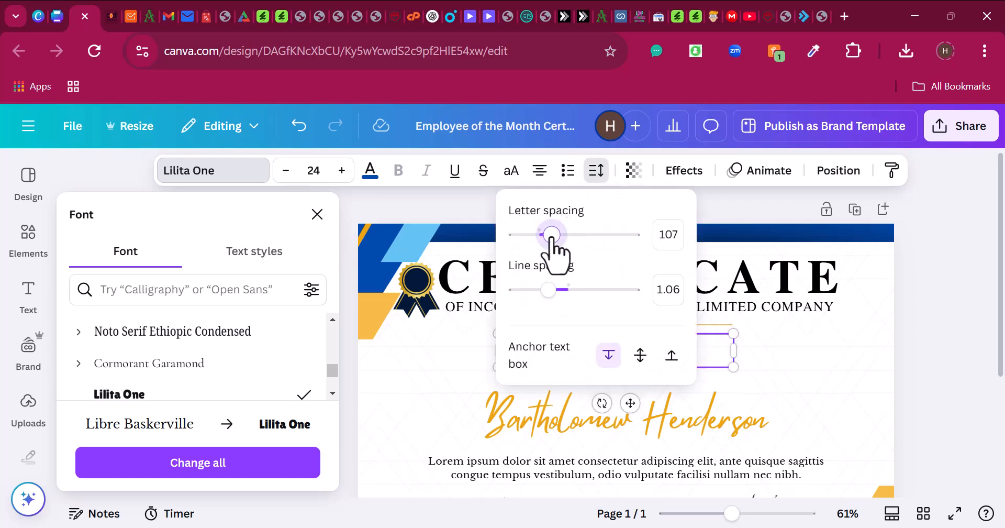
{"action": "left_click", "coordinate": [757, 363]}
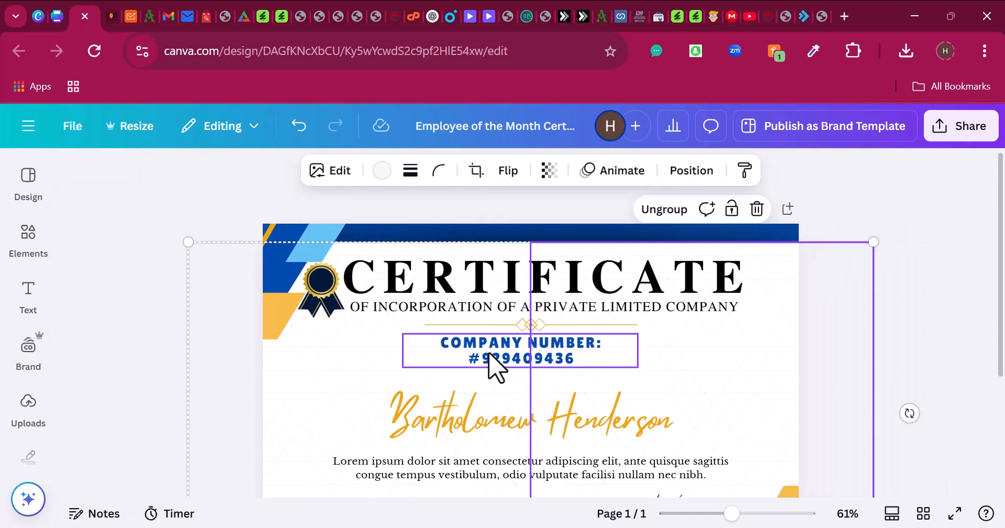
{"action": "left_click", "coordinate": [490, 355]}
{"action": "left_click_drag", "start_coordinate": [639, 348], "coordinate": [703, 352]}
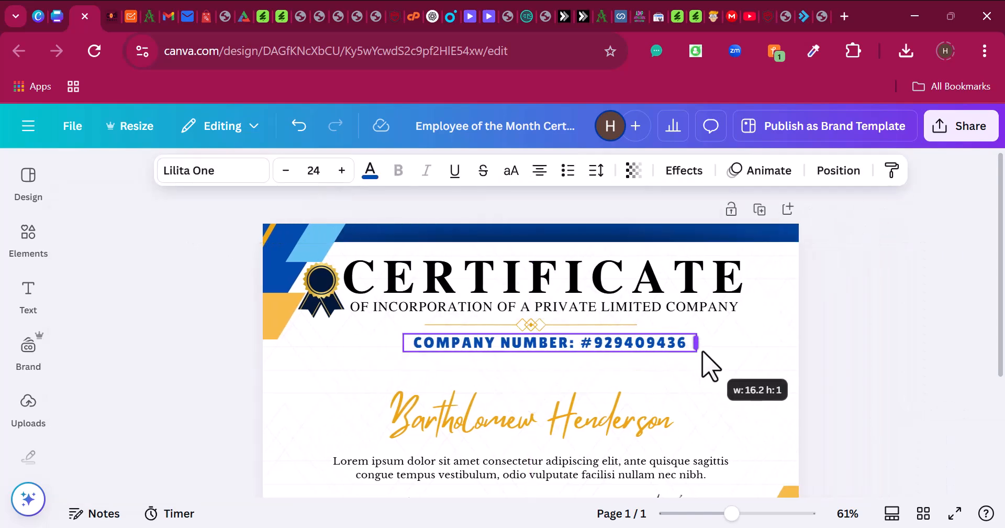
{"action": "left_click", "coordinate": [557, 366]}
{"action": "left_click", "coordinate": [563, 349]}
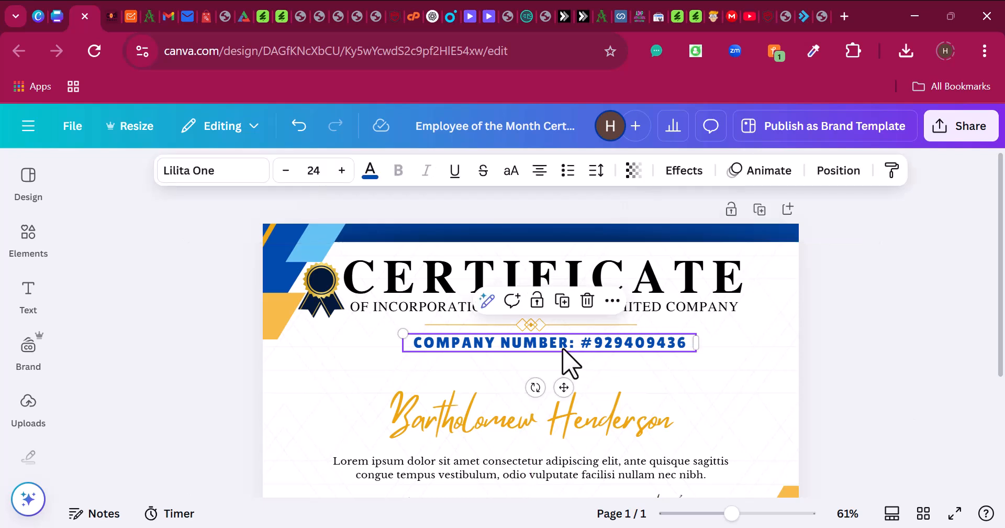
{"action": "left_click_drag", "start_coordinate": [563, 349], "coordinate": [552, 351]}
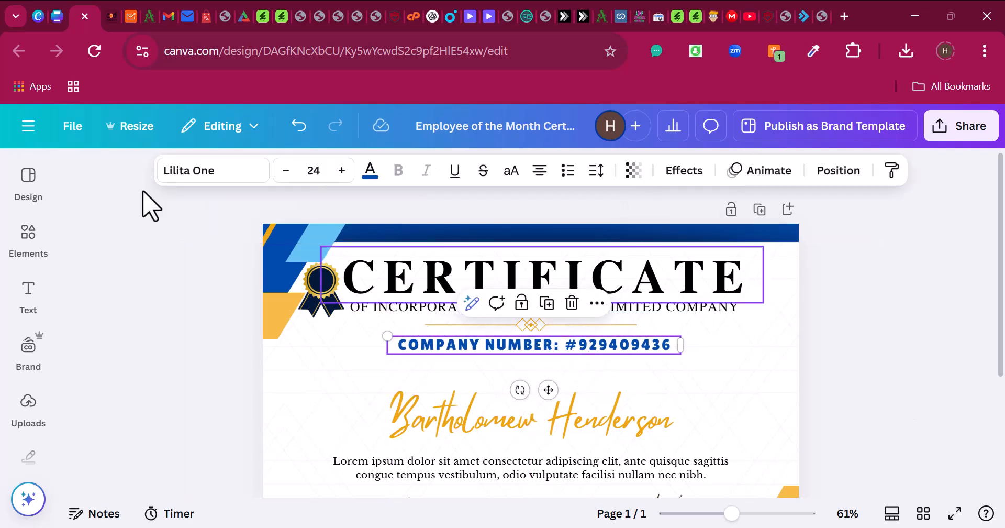
- Copy the Registrar sentence from the vintage certificate design and return to the Employee certificate
{"action": "left_click", "coordinate": [58, 12]}
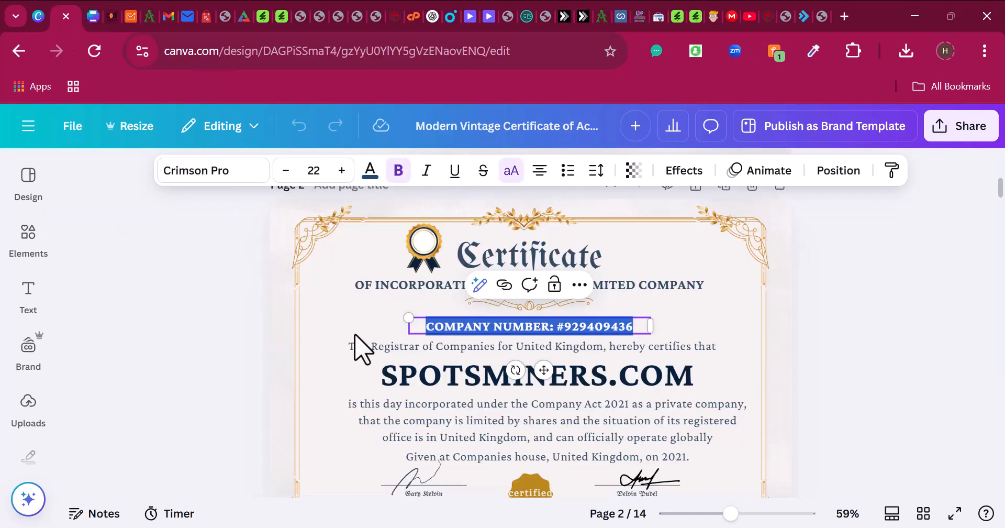
{"action": "left_click", "coordinate": [402, 349]}
{"action": "left_click", "coordinate": [401, 346]}
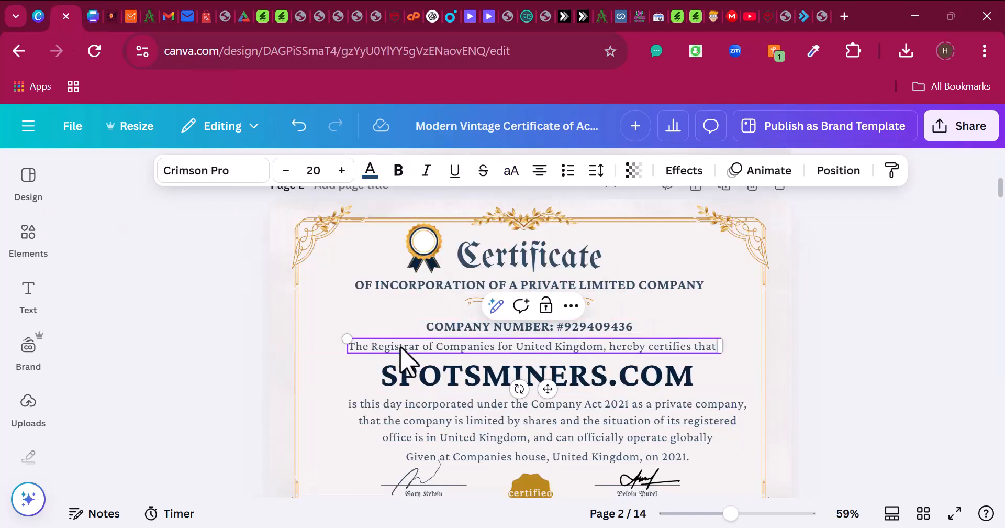
{"action": "key", "text": "ctrl+a"}
{"action": "key", "text": "ctrl+c"}
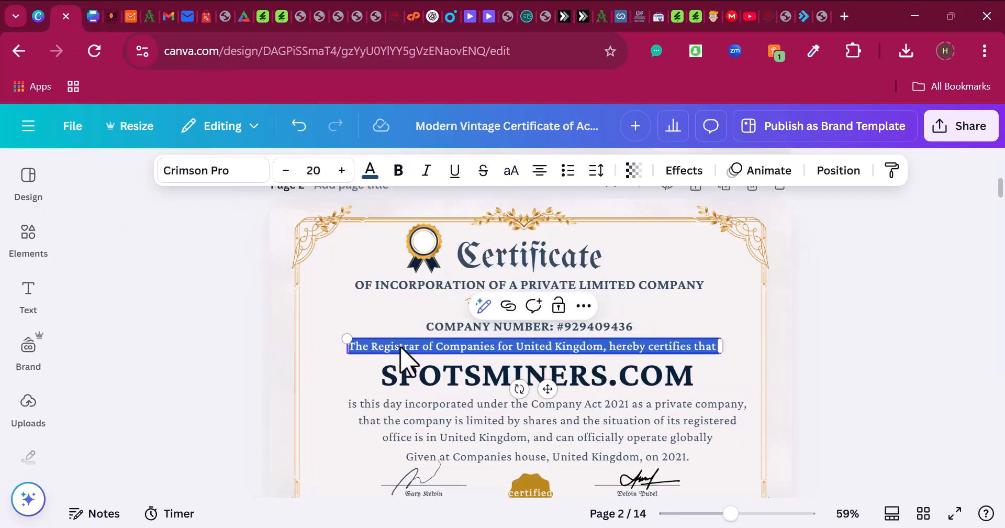
{"action": "left_click", "coordinate": [101, 9]}
{"action": "scroll", "coordinate": [524, 434], "scroll_direction": "down", "scroll_amount": 5}
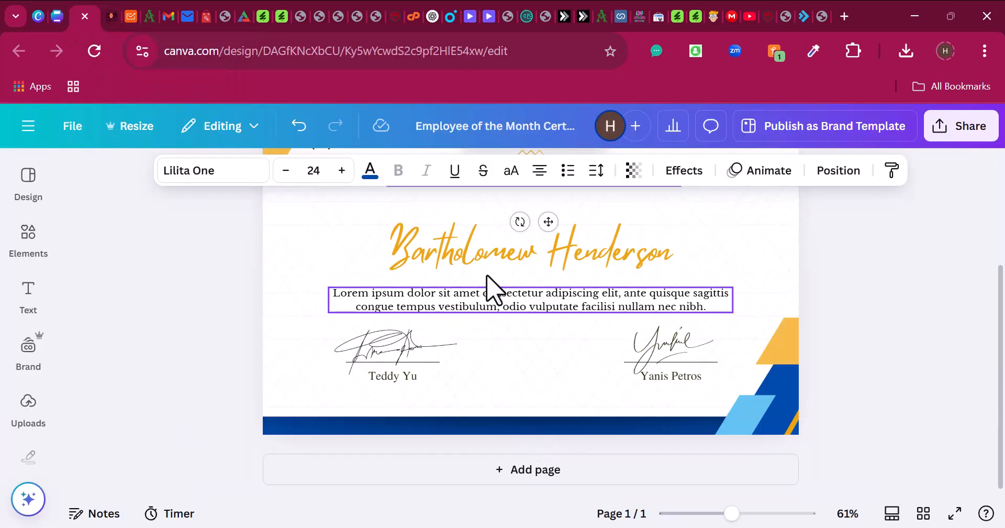
{"action": "mouse_move", "coordinate": [531, 277]}
{"action": "left_mouse_down"}
{"action": "mouse_move", "coordinate": [478, 359]}
{"action": "mouse_move", "coordinate": [502, 397]}
{"action": "left_mouse_up"}
{"action": "scroll", "coordinate": [445, 330], "scroll_direction": "up", "scroll_amount": 2}
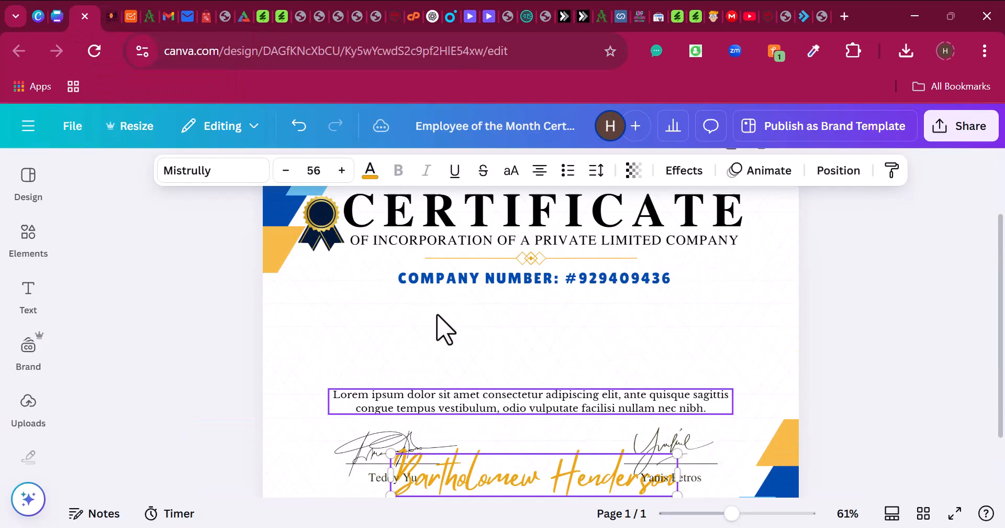
{"action": "scroll", "coordinate": [445, 330], "scroll_direction": "up", "scroll_amount": 1}
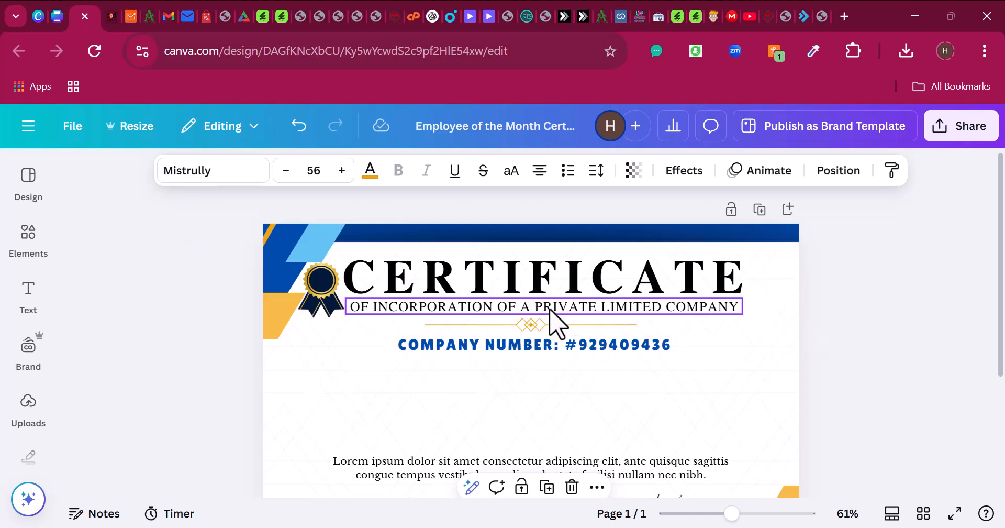
{"action": "scroll", "coordinate": [408, 471], "scroll_direction": "down", "scroll_amount": 2}
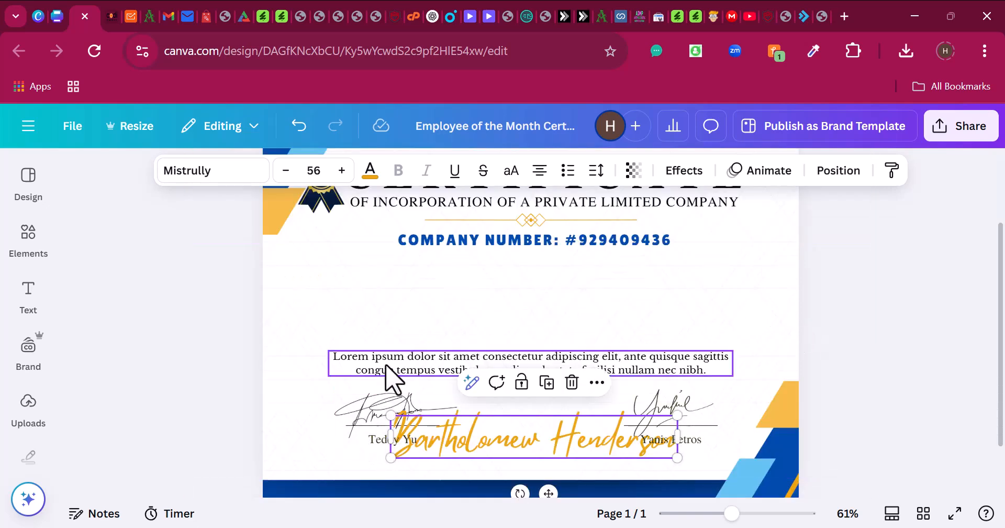
- Bring up the Text panel's options for adding new text
{"action": "left_click", "coordinate": [390, 369]}
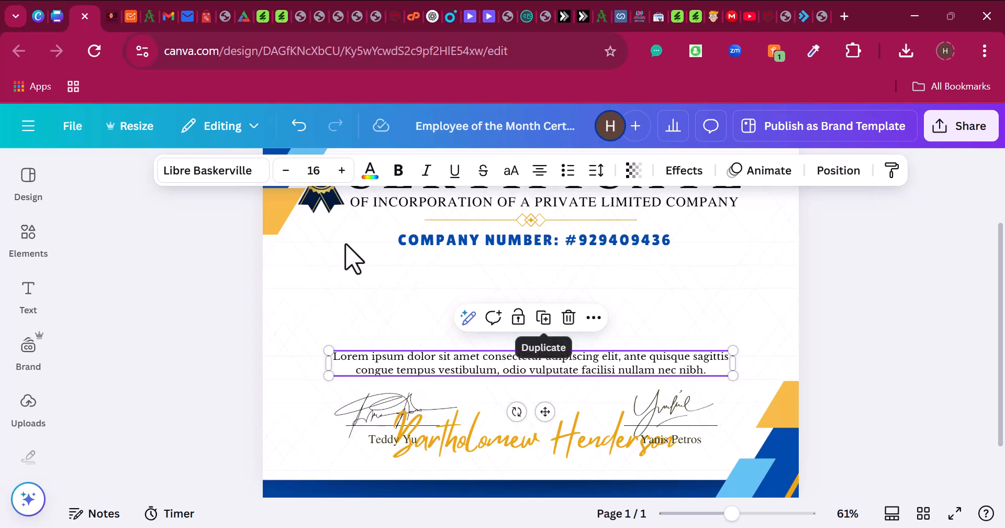
{"action": "left_click", "coordinate": [353, 330]}
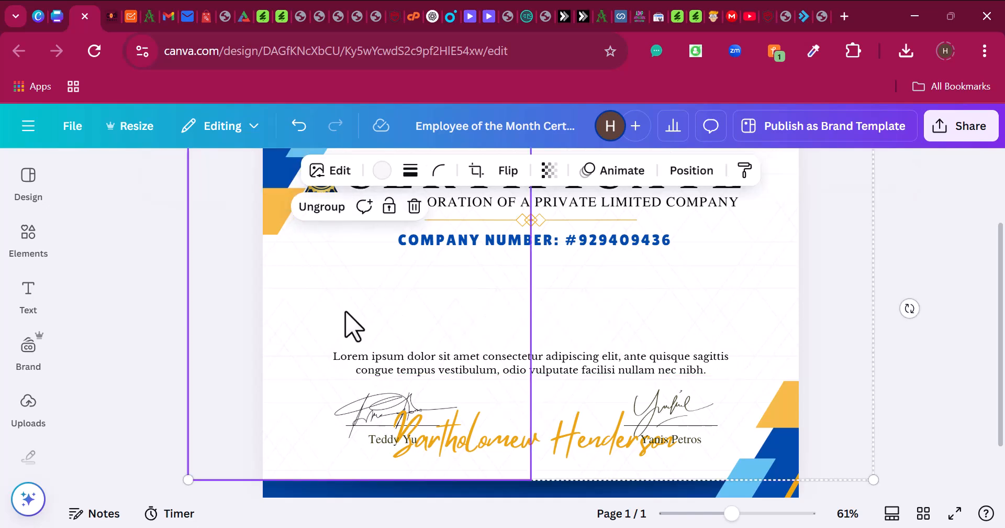
{"action": "left_click", "coordinate": [41, 194]}
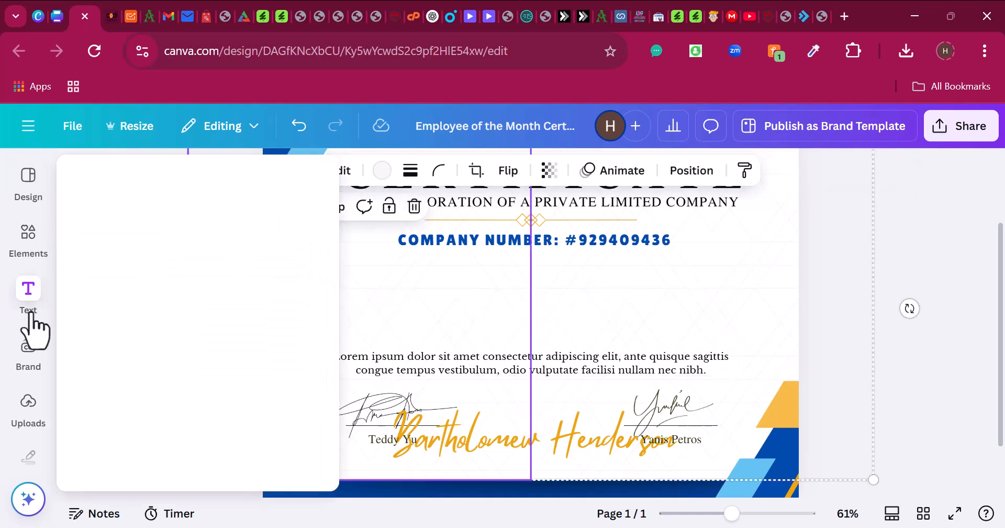
{"action": "left_click", "coordinate": [30, 314]}
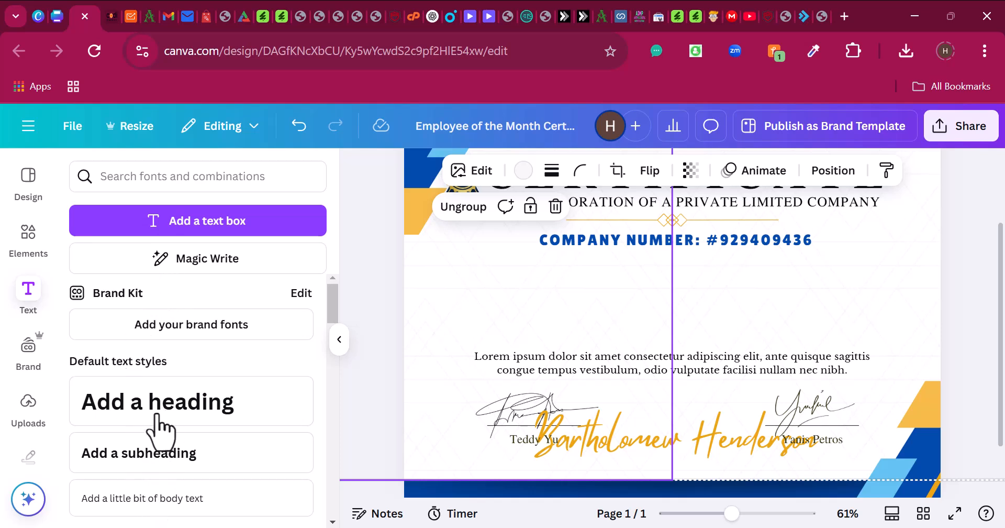
- Add a heading with the pasted Registrar sentence, shrink it to about 18.9, and place it under the company number
{"action": "left_click", "coordinate": [181, 409]}
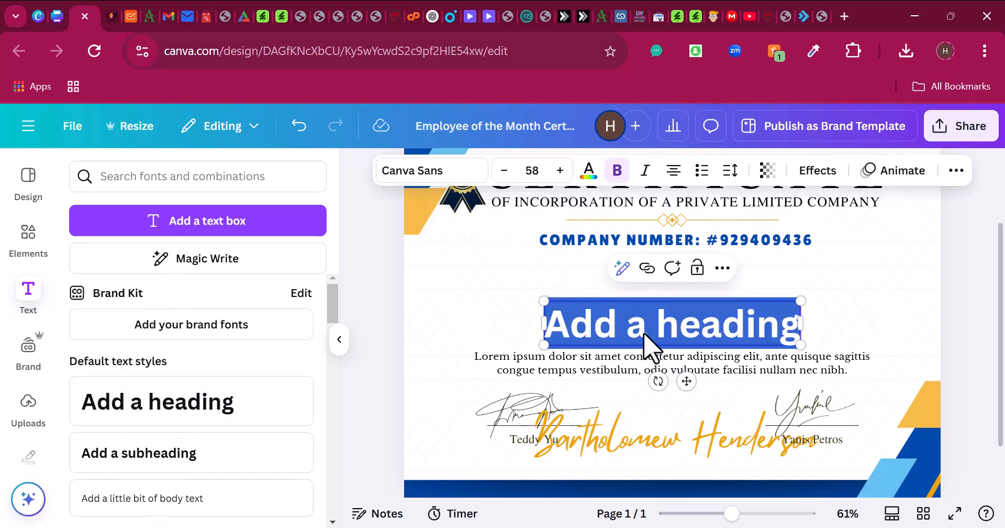
{"action": "key", "text": "ctrl+v"}
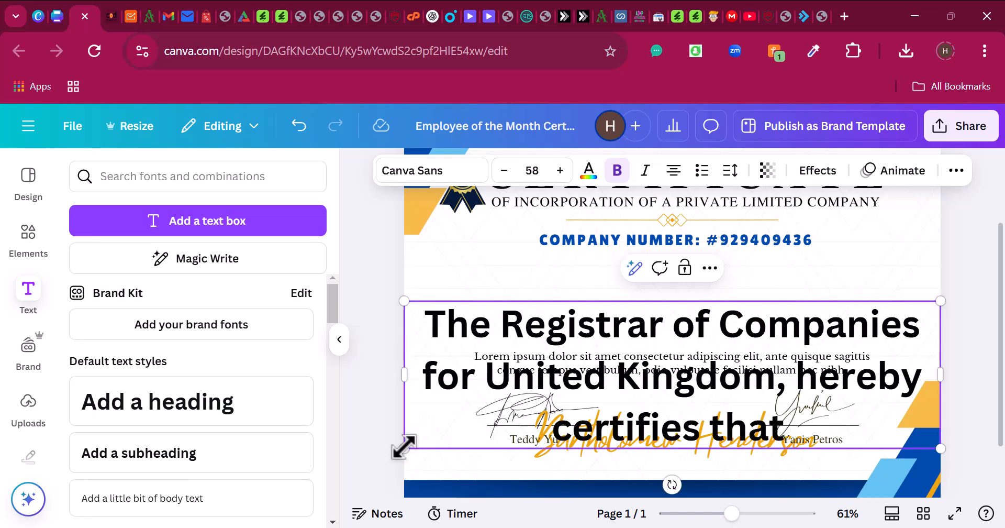
{"action": "left_click_drag", "start_coordinate": [403, 448], "coordinate": [431, 326]}
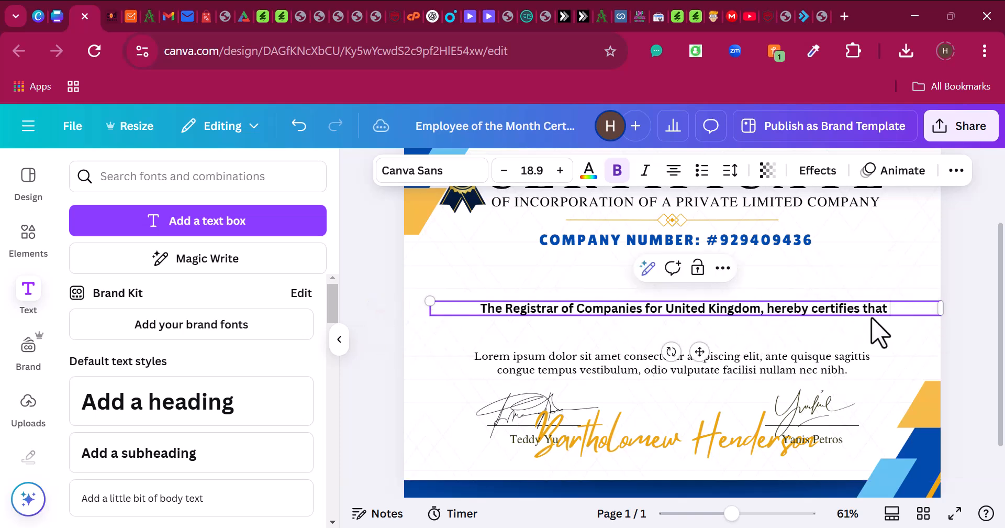
{"action": "left_click", "coordinate": [780, 346]}
{"action": "left_click_drag", "start_coordinate": [614, 307], "coordinate": [611, 261]}
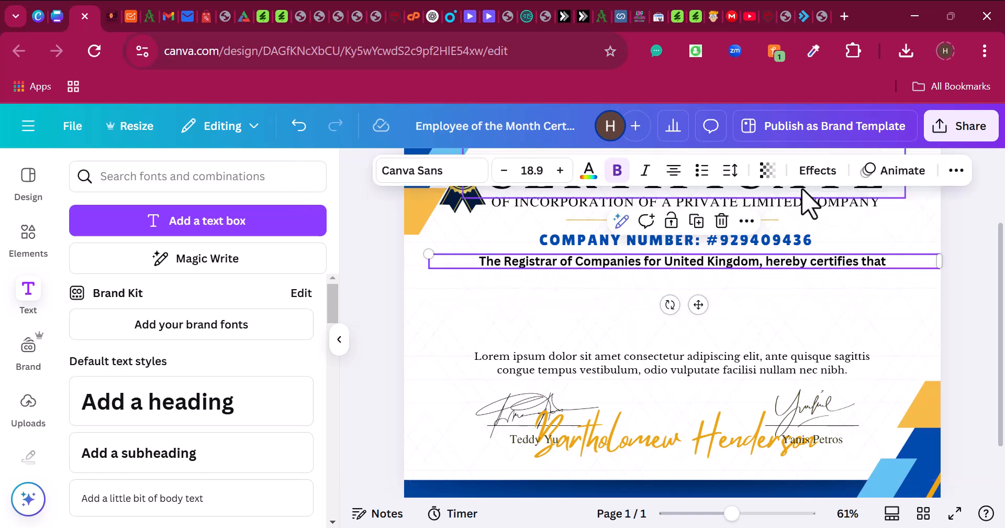
{"action": "left_click", "coordinate": [340, 340]}
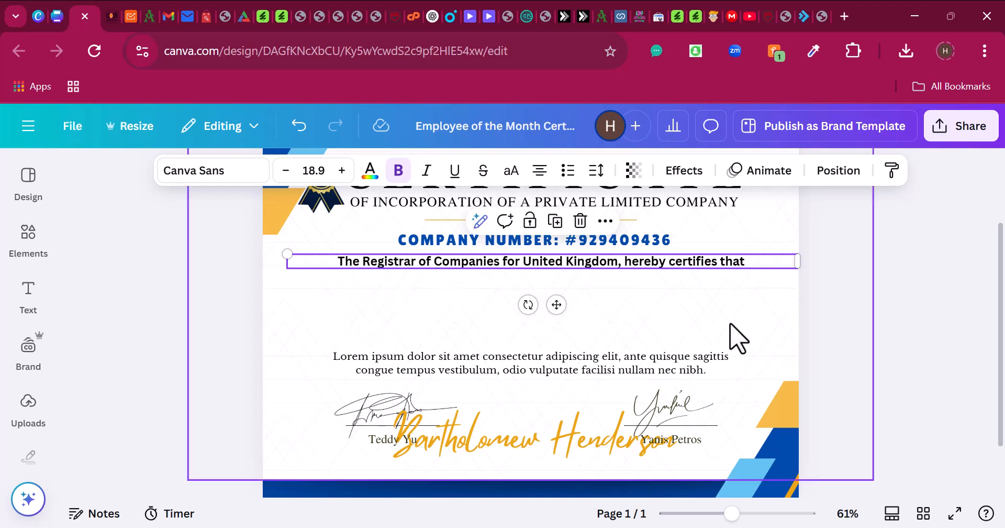
{"action": "left_click", "coordinate": [880, 298]}
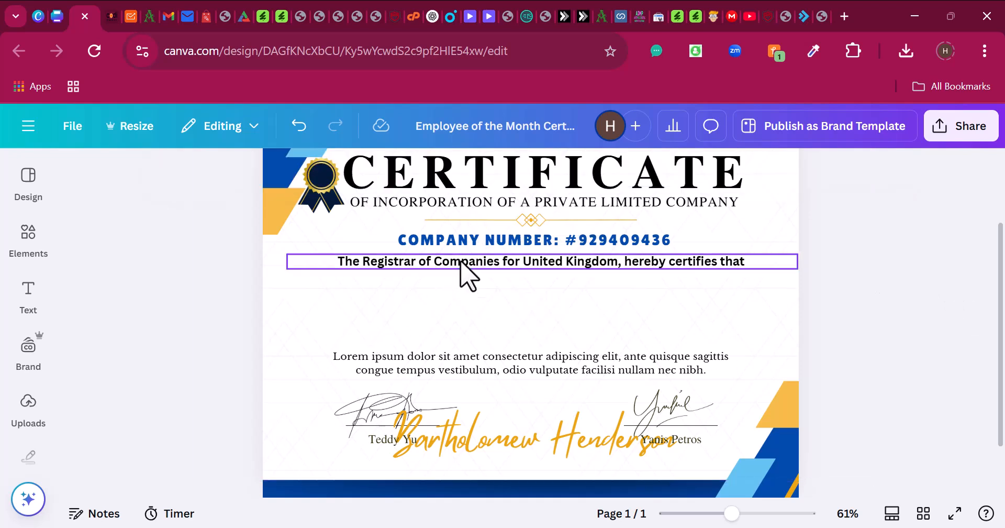
- Duplicate the company number line and move the copy below the Registrar sentence
{"action": "left_click", "coordinate": [64, 21]}
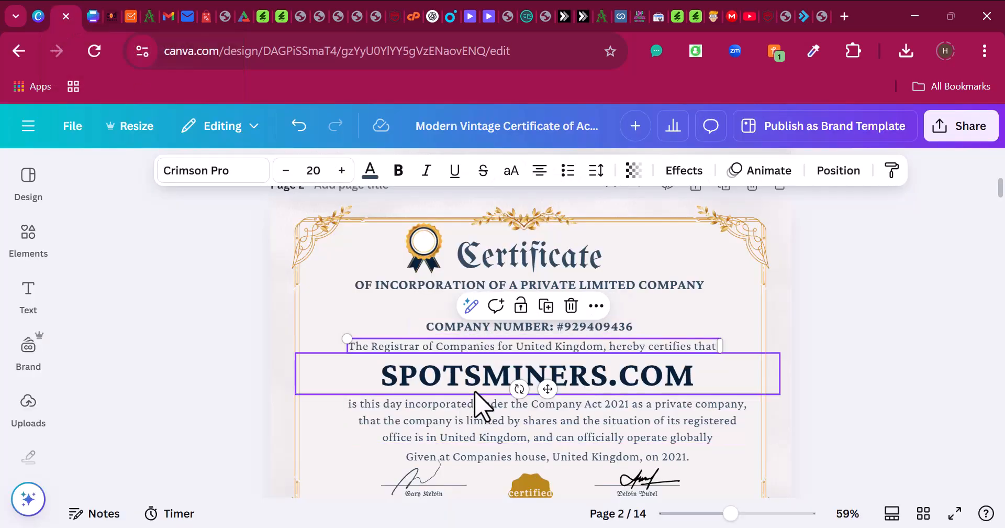
{"action": "double_click", "coordinate": [473, 376]}
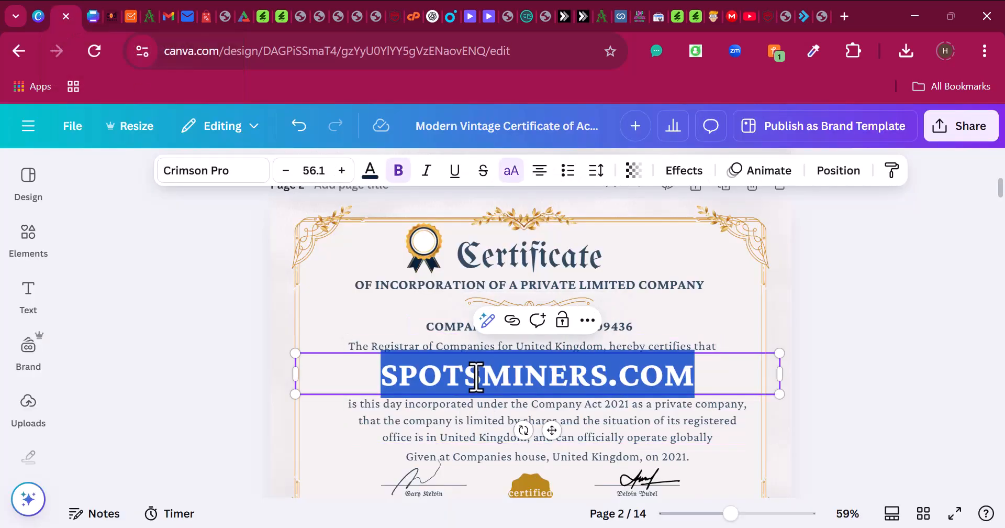
{"action": "left_click", "coordinate": [94, 16]}
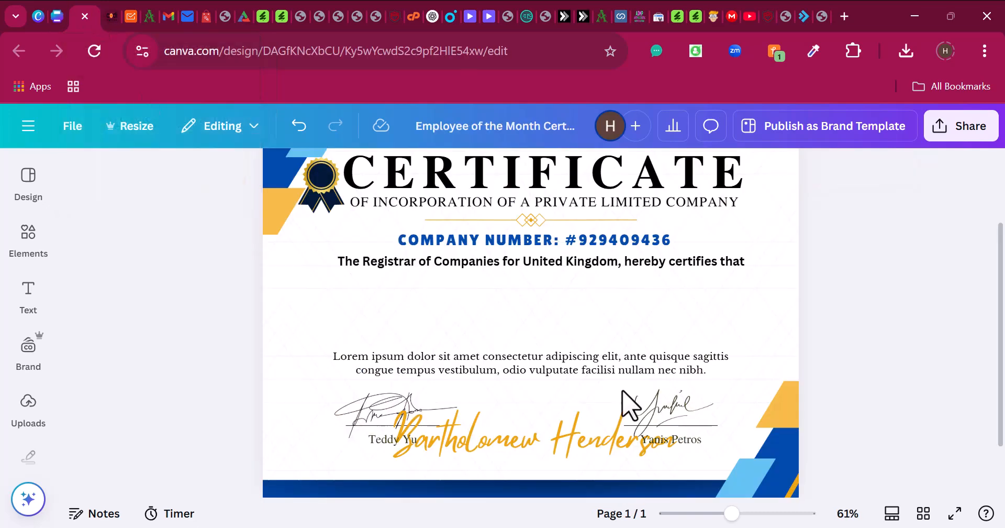
{"action": "left_click", "coordinate": [492, 251]}
{"action": "key", "text": "ctrl+d"}
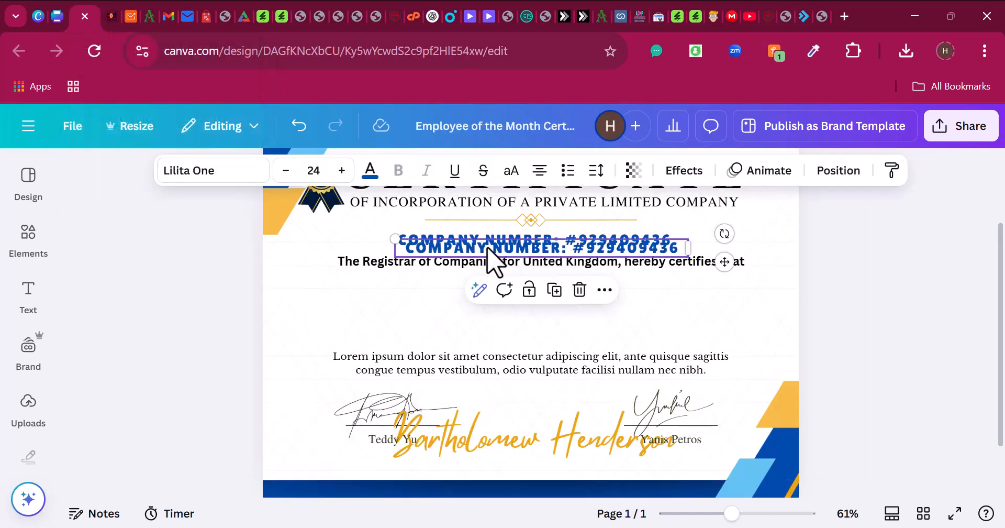
{"action": "left_click_drag", "start_coordinate": [487, 246], "coordinate": [488, 293]}
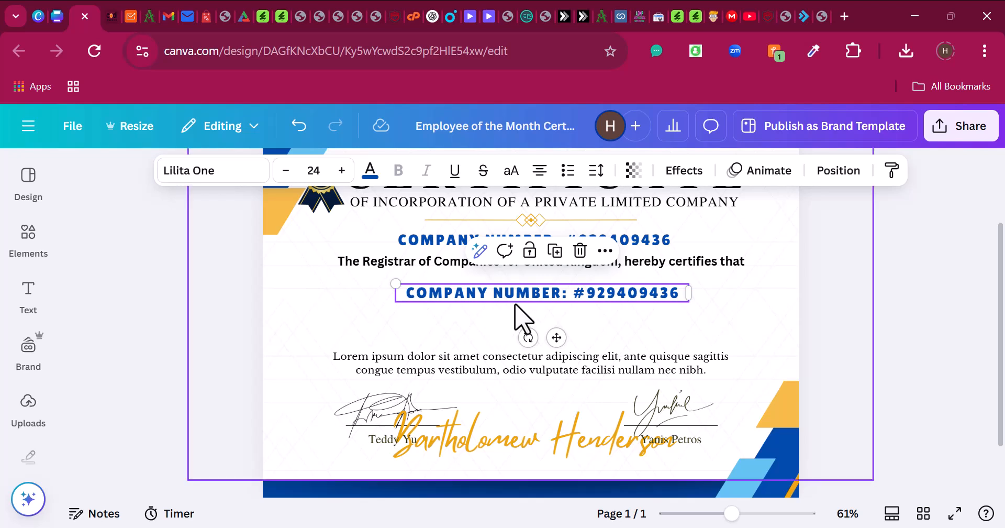
- Replace the copied line's text with the website name, shown as SPOTSMINERS.COM in capitals
{"action": "double_click", "coordinate": [519, 298]}
{"action": "left_click", "coordinate": [521, 297]}
{"action": "double_click", "coordinate": [520, 296]}
{"action": "key", "text": "ctrl+a"}
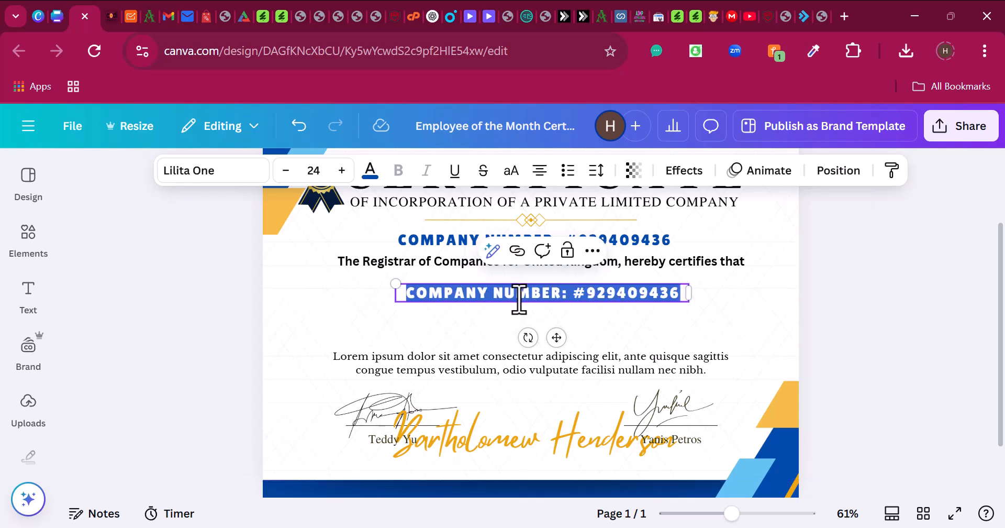
{"action": "type", "text": "Spotsminers.com"}
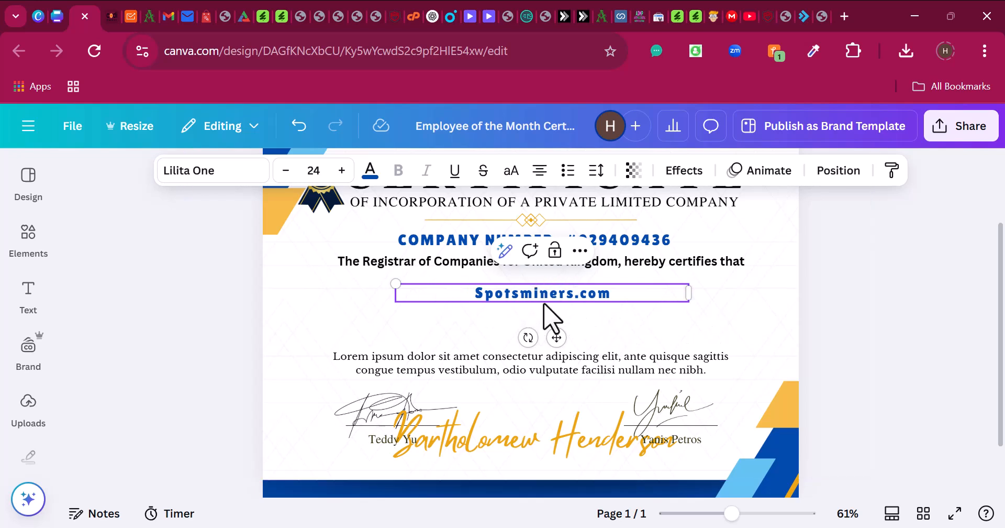
{"action": "left_click", "coordinate": [511, 173]}
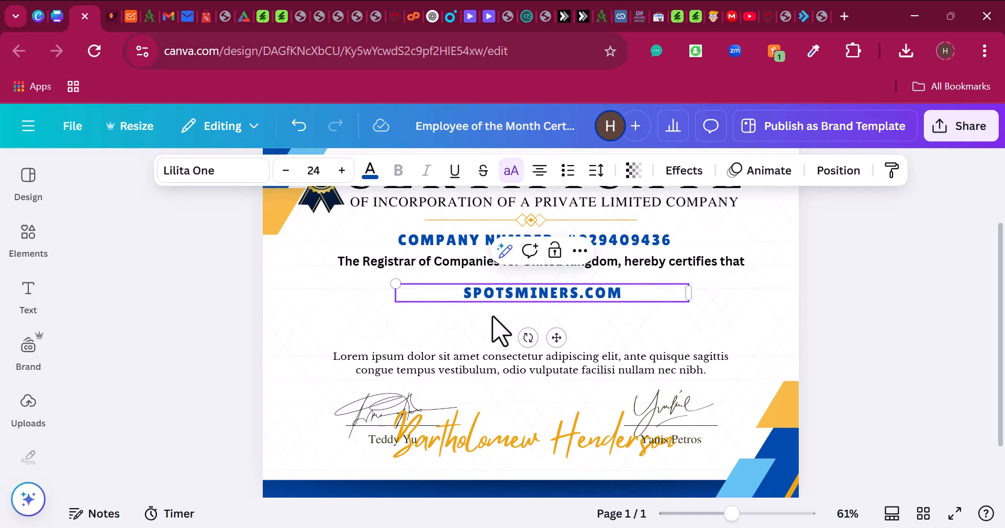
- Set SPOTSMINERS.COM in Norwester at size 41.1 and centre it under the Registrar line
{"action": "left_click", "coordinate": [213, 170]}
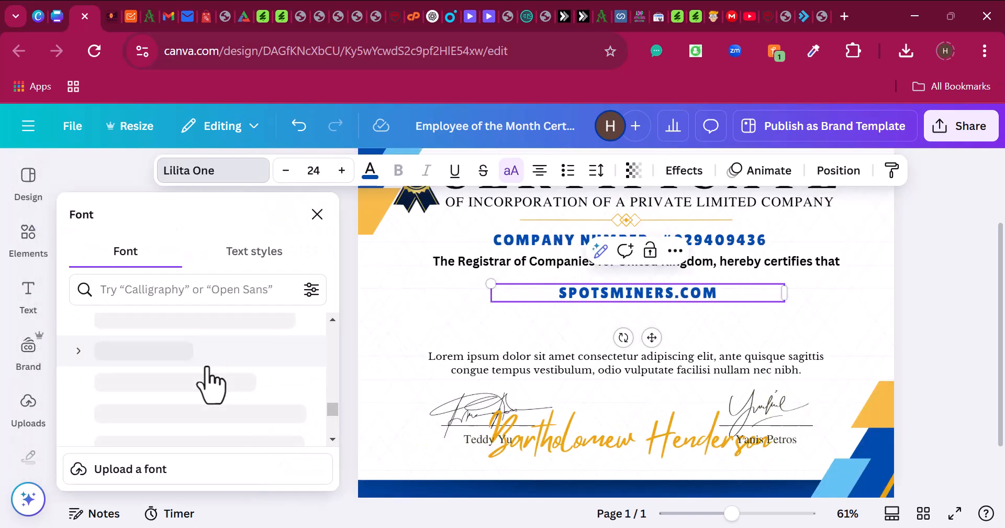
{"action": "scroll", "coordinate": [212, 385], "scroll_direction": "down", "scroll_amount": 8}
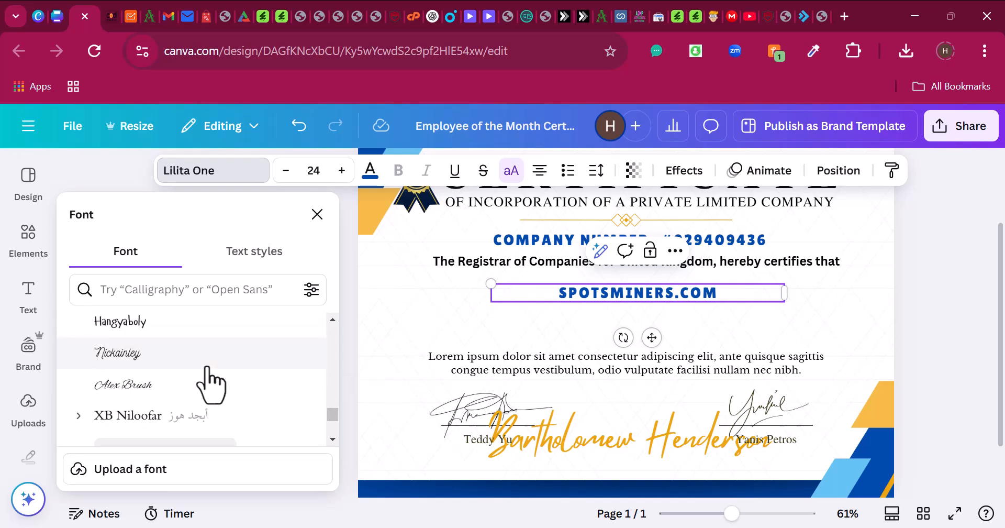
{"action": "scroll", "coordinate": [211, 385], "scroll_direction": "up", "scroll_amount": 6}
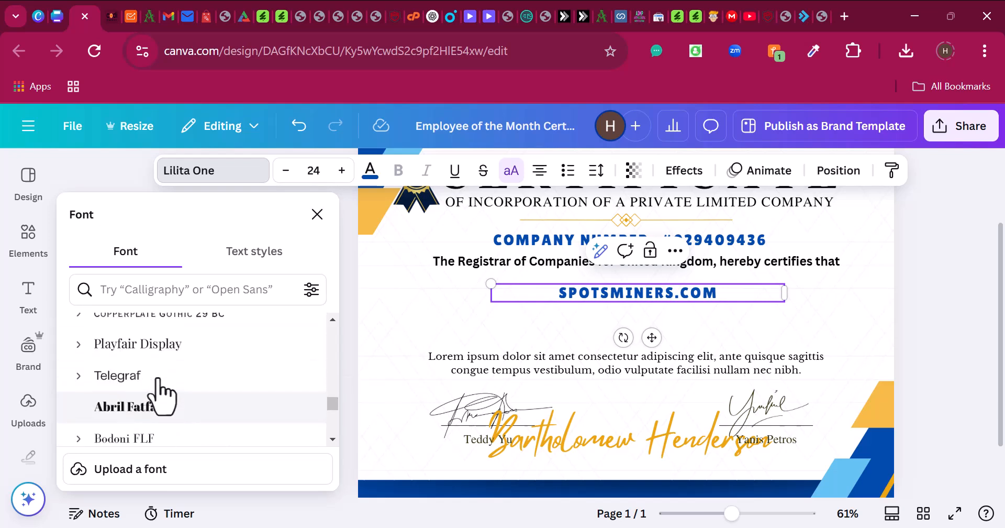
{"action": "scroll", "coordinate": [159, 400], "scroll_direction": "down", "scroll_amount": 2}
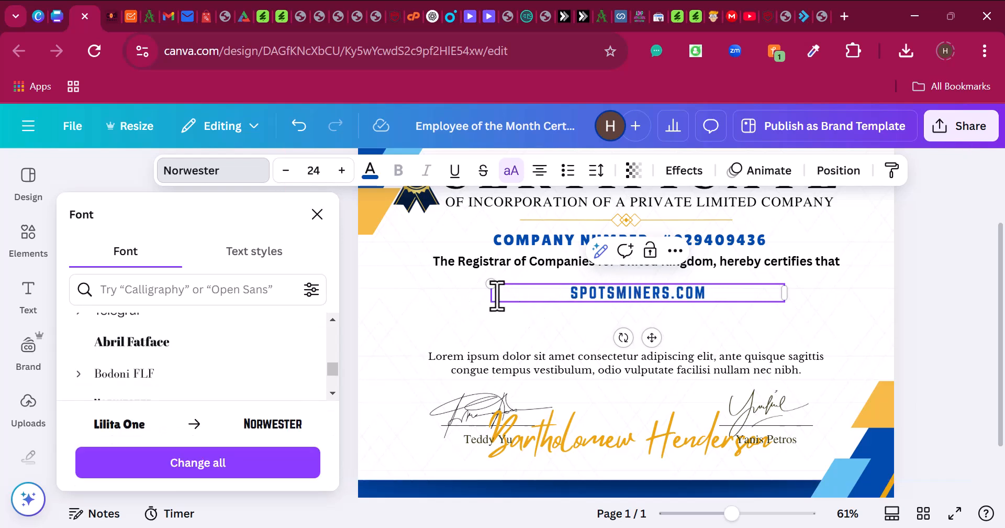
{"action": "left_click_drag", "start_coordinate": [492, 293], "coordinate": [518, 271]}
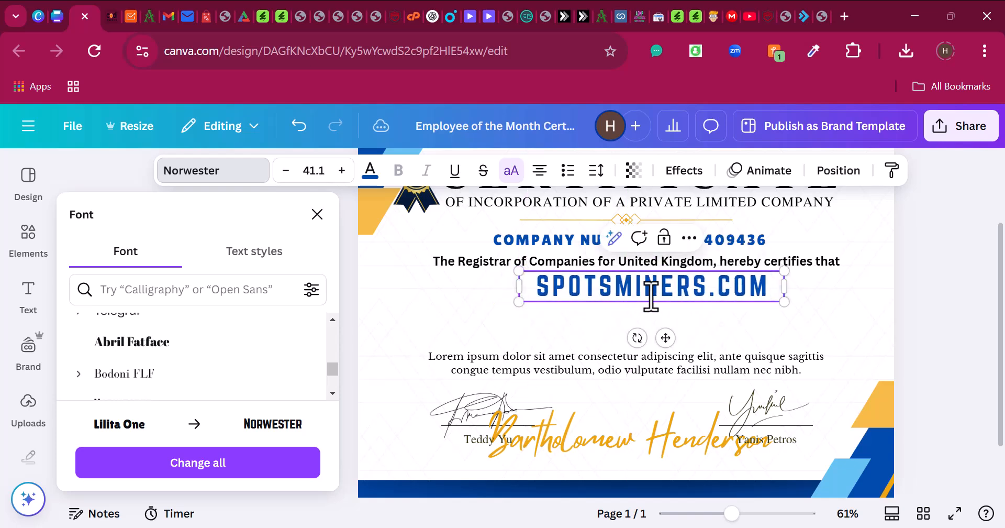
{"action": "left_click", "coordinate": [665, 332]}
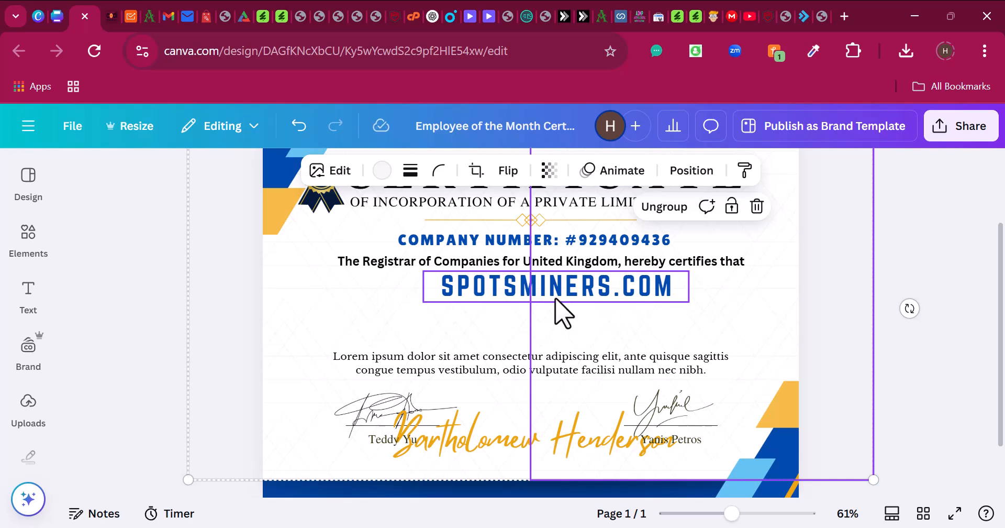
{"action": "left_click_drag", "start_coordinate": [555, 297], "coordinate": [517, 304]}
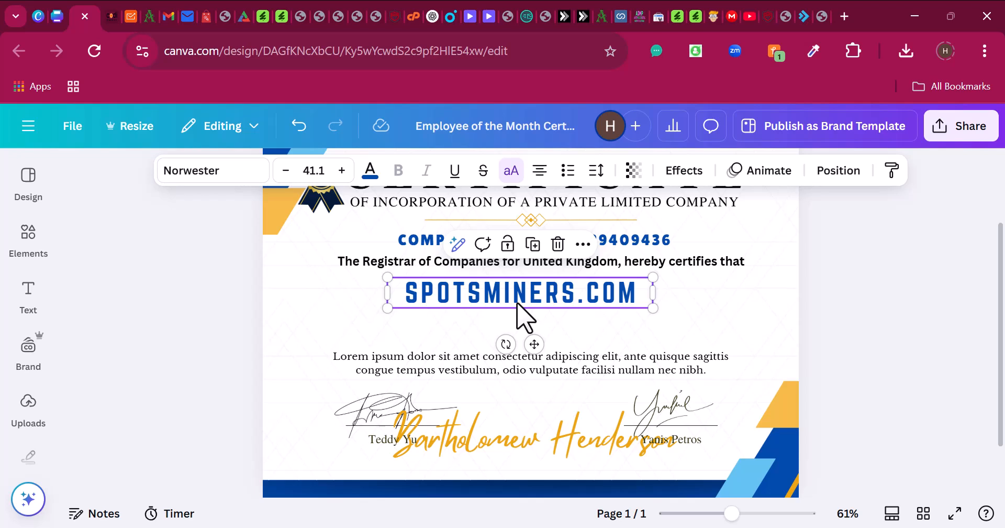
- Copy the incorporation paragraph from the Modern Vintage design and paste it over the Lorem ipsum text
{"action": "left_click", "coordinate": [59, 17]}
{"action": "left_click", "coordinate": [468, 411]}
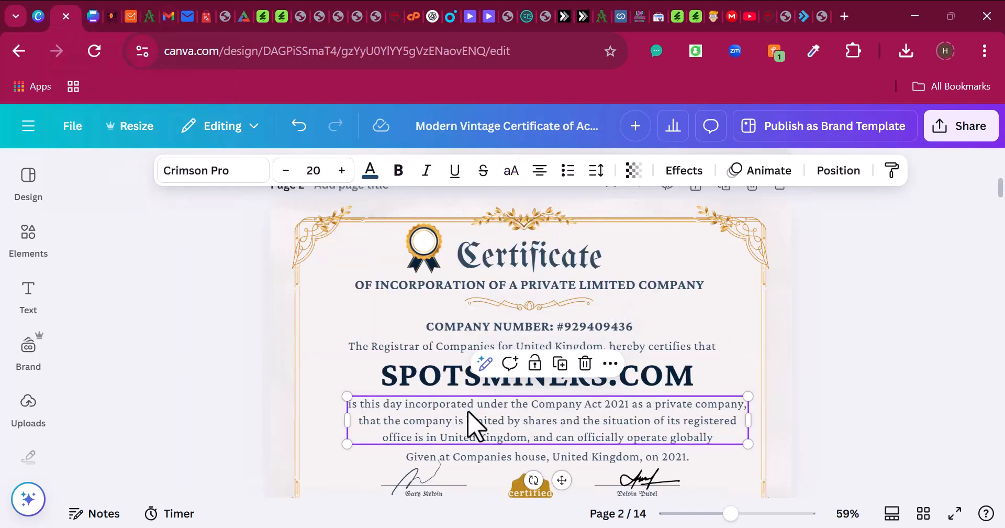
{"action": "triple_click", "coordinate": [468, 411]}
{"action": "key", "text": "ctrl+c"}
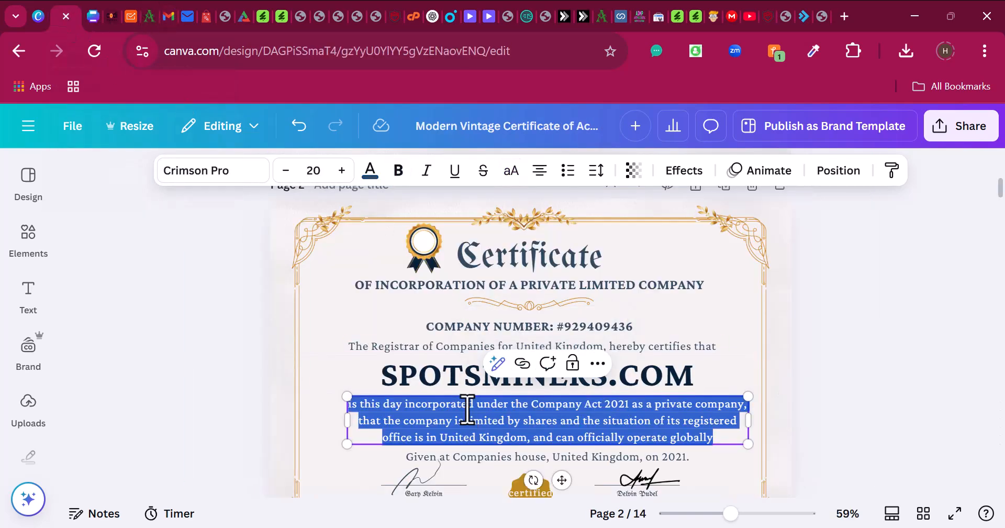
{"action": "left_click", "coordinate": [97, 13]}
{"action": "left_click_drag", "start_coordinate": [467, 367], "coordinate": [460, 319]}
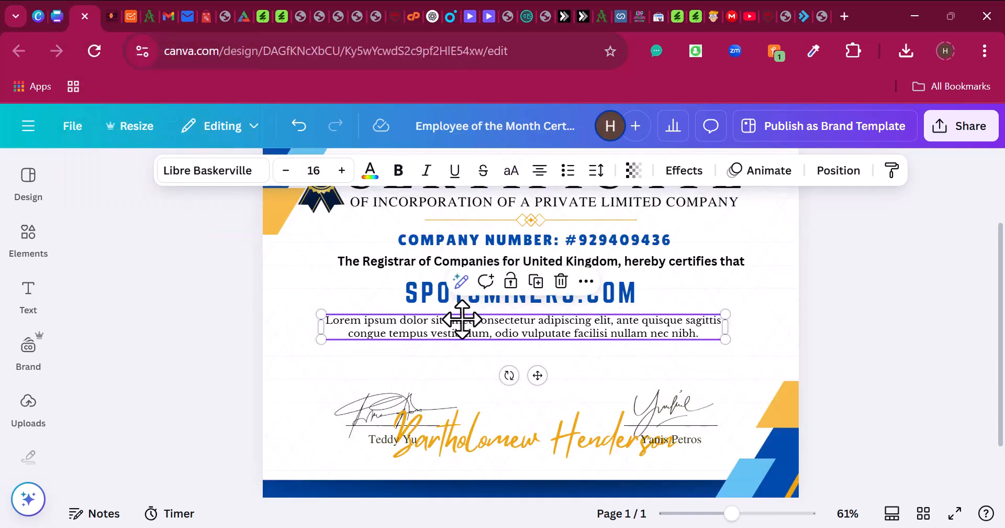
{"action": "double_click", "coordinate": [463, 321]}
{"action": "key", "text": "ctrl+v"}
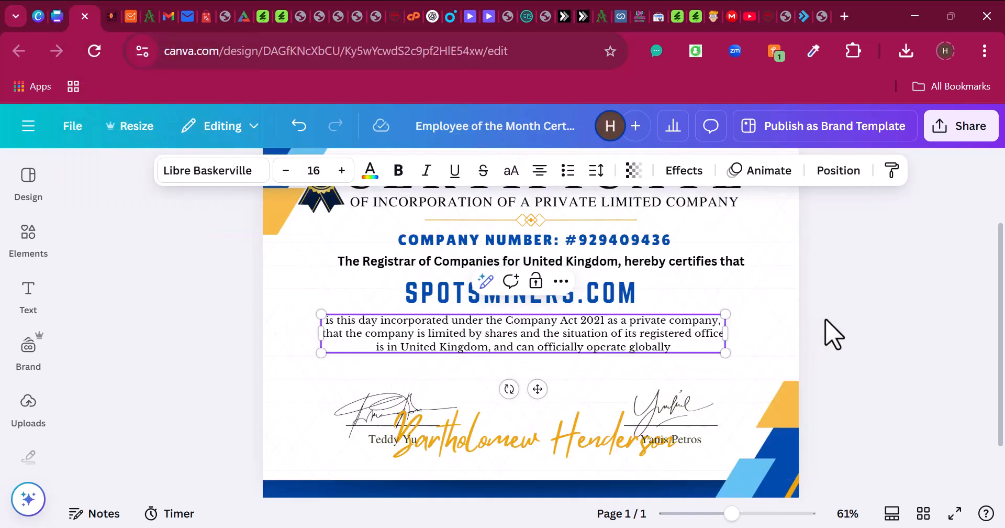
- Widen the new paragraph on both sides, enlarging its text to 18.8
{"action": "left_click", "coordinate": [826, 332]}
{"action": "left_click", "coordinate": [640, 343]}
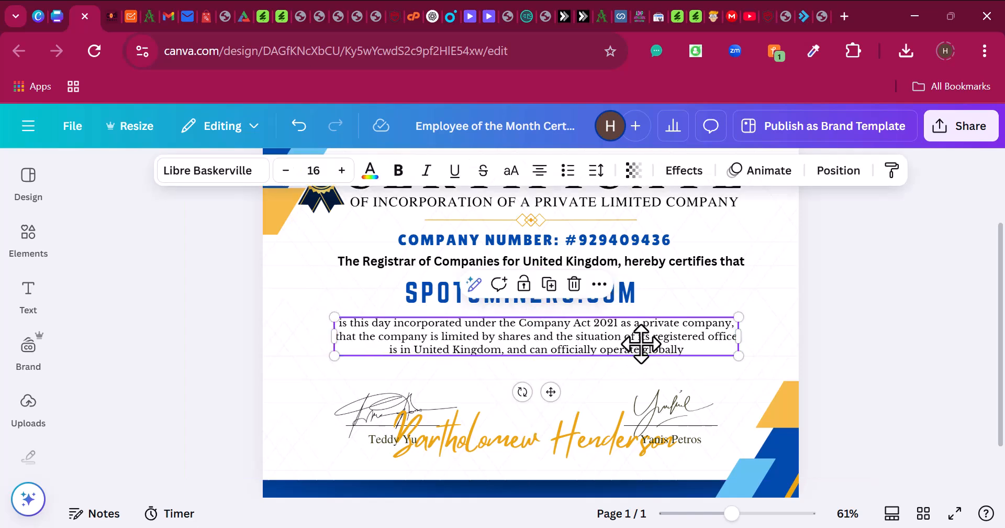
{"action": "left_click_drag", "start_coordinate": [738, 356], "coordinate": [773, 360]}
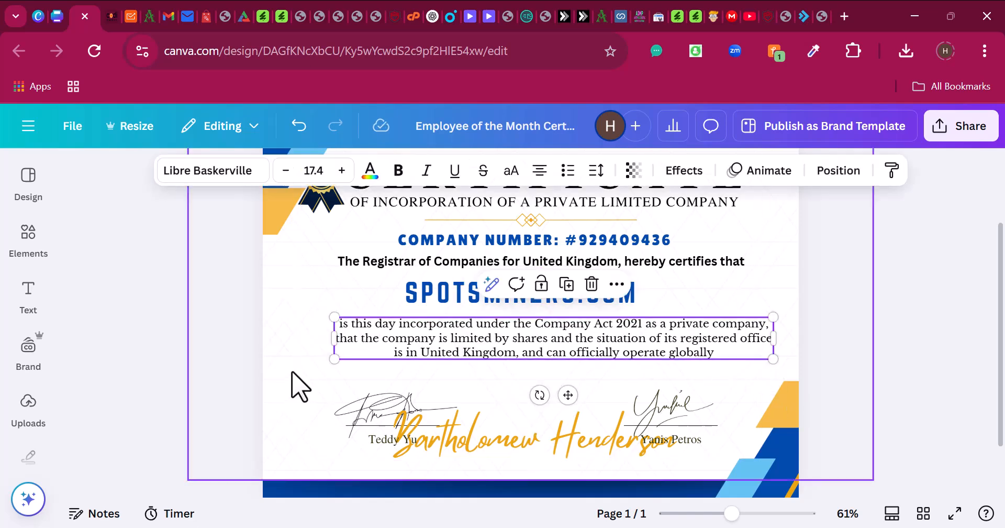
{"action": "left_click_drag", "start_coordinate": [333, 359], "coordinate": [295, 369]}
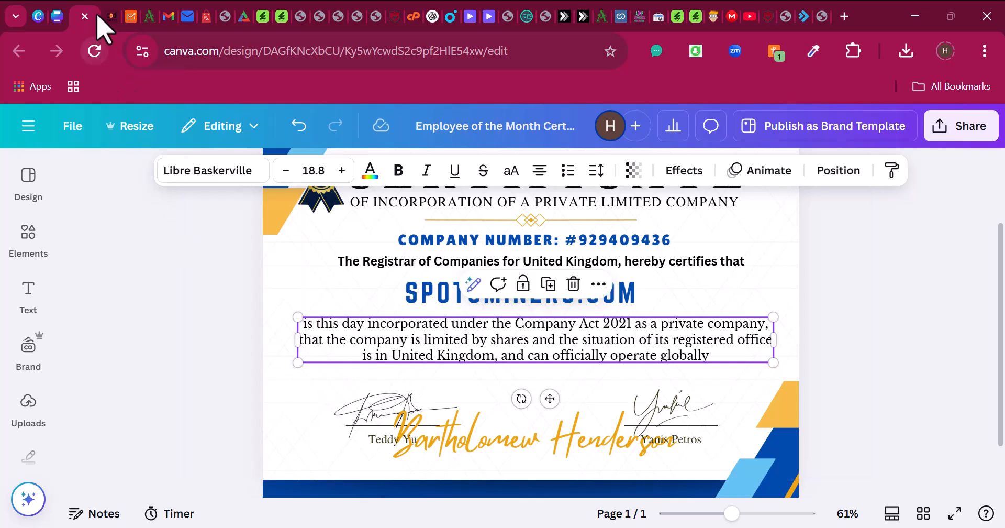
- Copy the 'Given at Companies house' line from the Modern Vintage design
{"action": "left_click", "coordinate": [58, 17]}
{"action": "scroll", "coordinate": [576, 336], "scroll_direction": "down", "scroll_amount": 3}
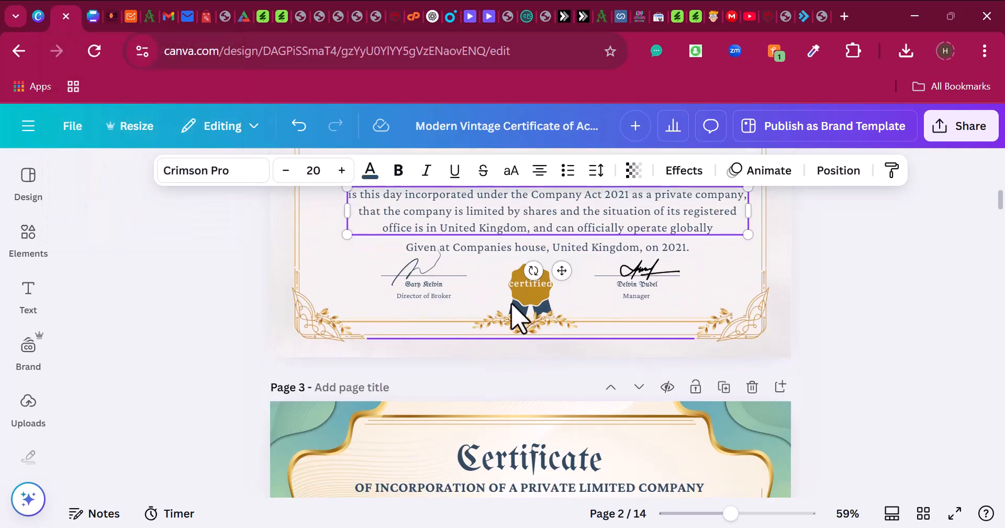
{"action": "left_click", "coordinate": [483, 252]}
{"action": "left_click", "coordinate": [483, 252]}
{"action": "key", "text": "ctrl+c"}
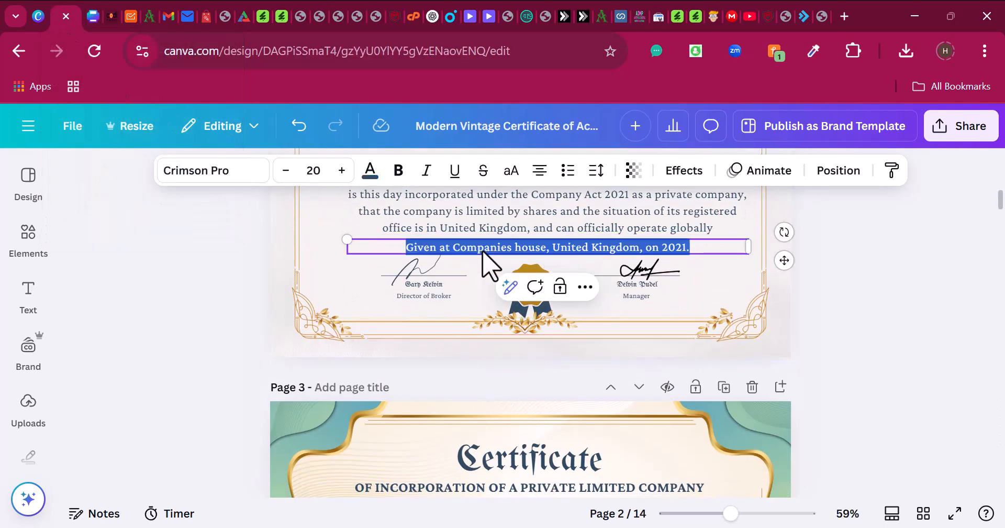
{"action": "left_click", "coordinate": [91, 17]}
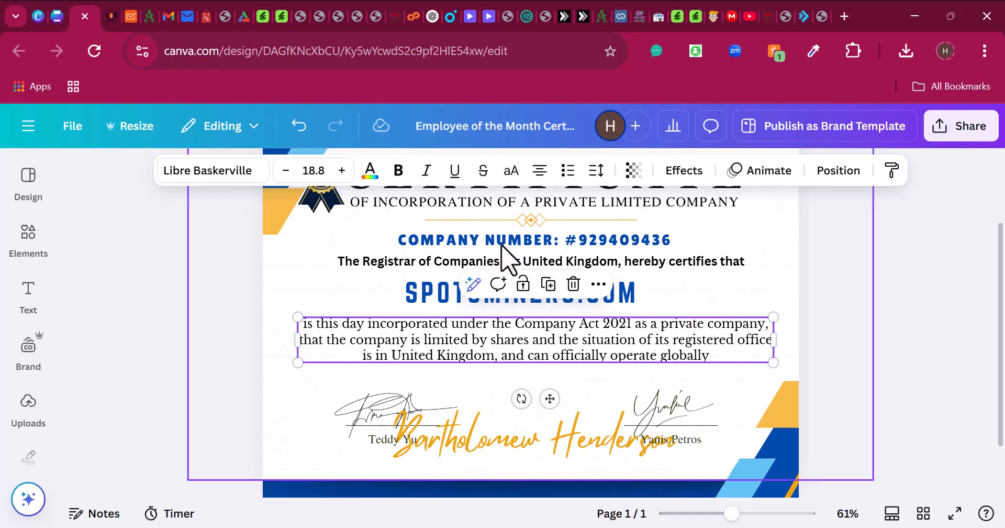
- Duplicate the Registrar line below the paragraph and fill it with 'Given at Companies house, United Kingdom, on 2021.'
{"action": "scroll", "coordinate": [718, 381], "scroll_direction": "up", "scroll_amount": 2}
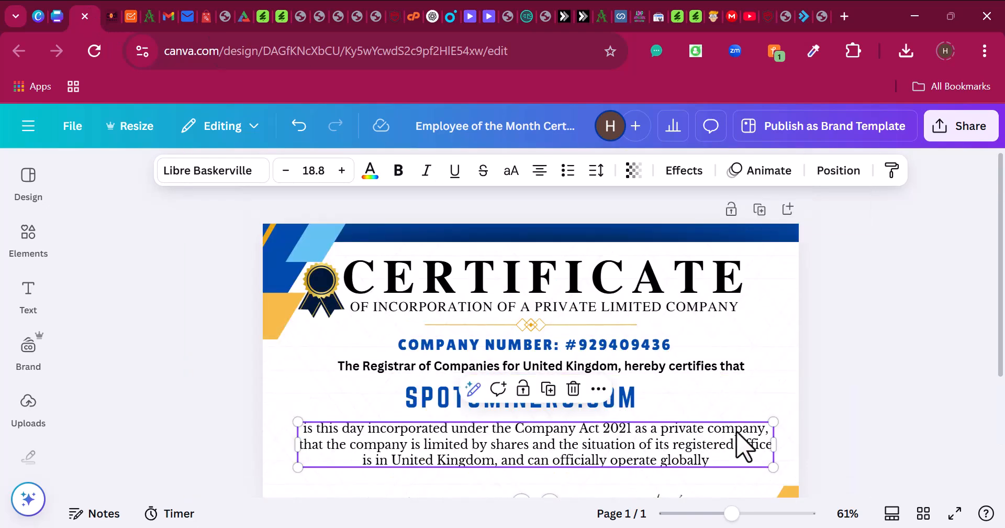
{"action": "left_click", "coordinate": [857, 357]}
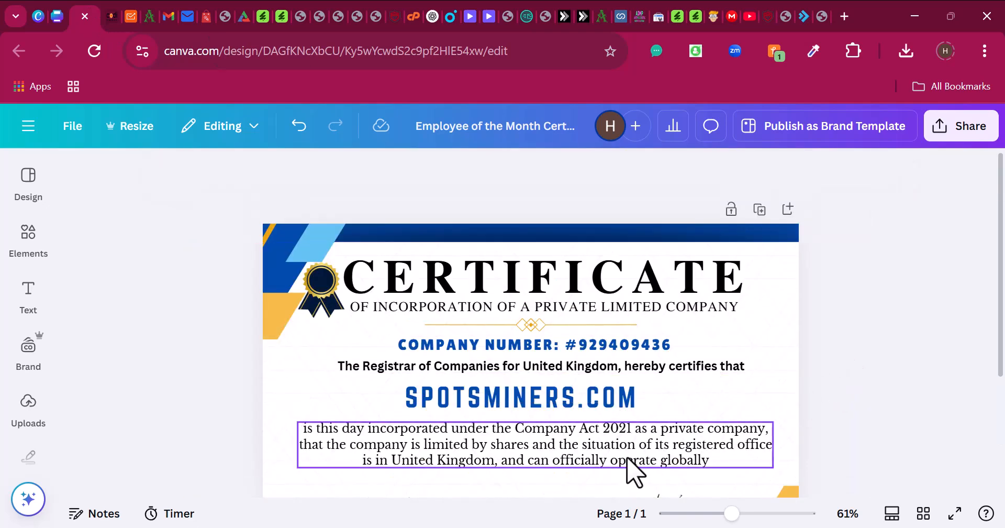
{"action": "left_click", "coordinate": [524, 369]}
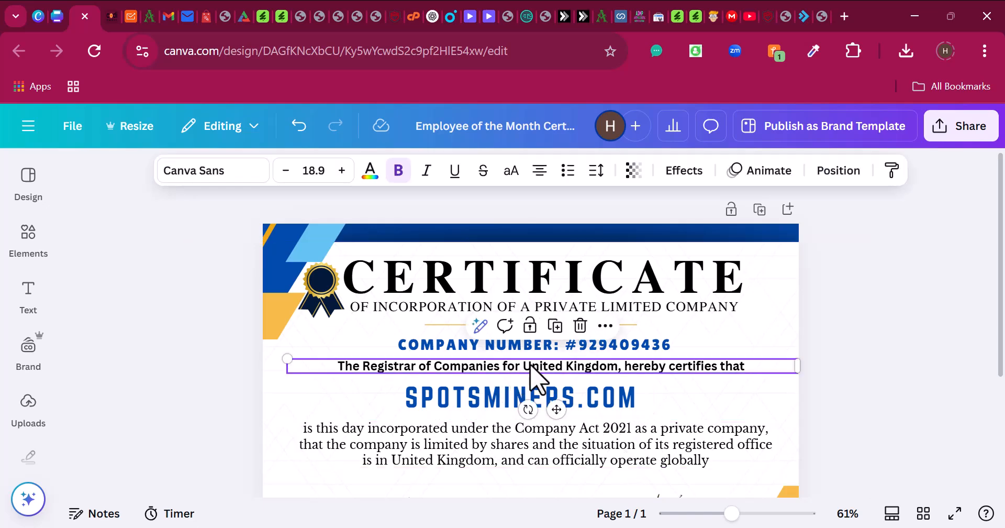
{"action": "key", "text": "ctrl+d"}
{"action": "left_click_drag", "start_coordinate": [545, 374], "coordinate": [495, 382]}
{"action": "double_click", "coordinate": [495, 381]}
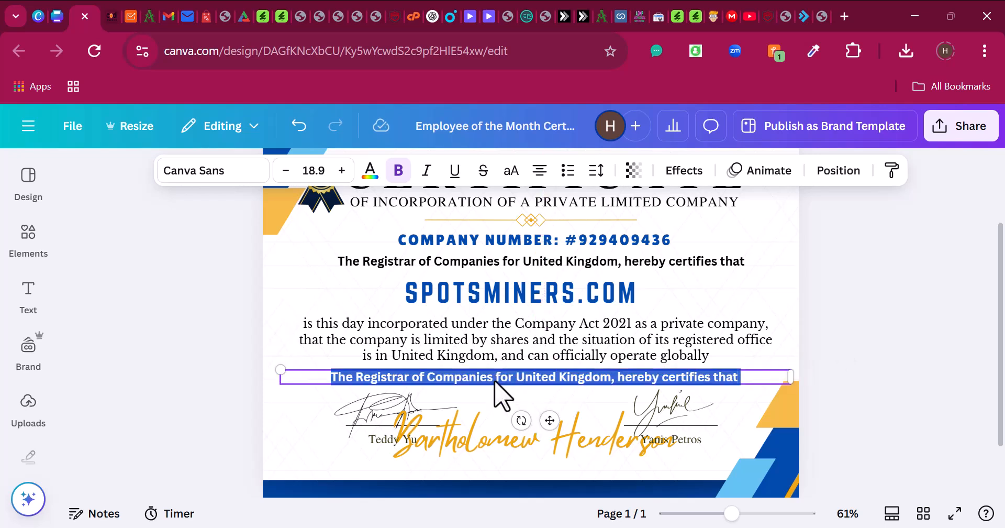
{"action": "key", "text": "ctrl+v"}
{"action": "left_click", "coordinate": [860, 365]}
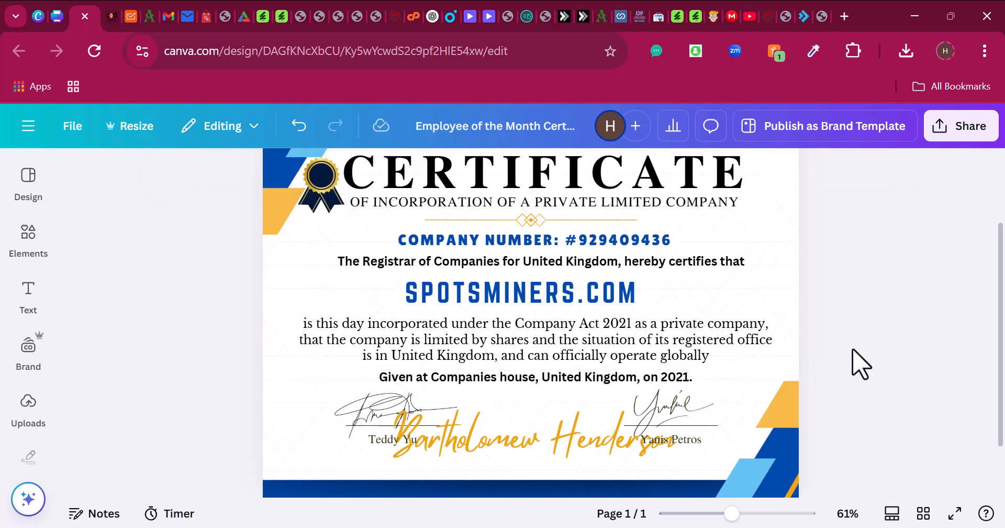
{"action": "left_click", "coordinate": [518, 436]}
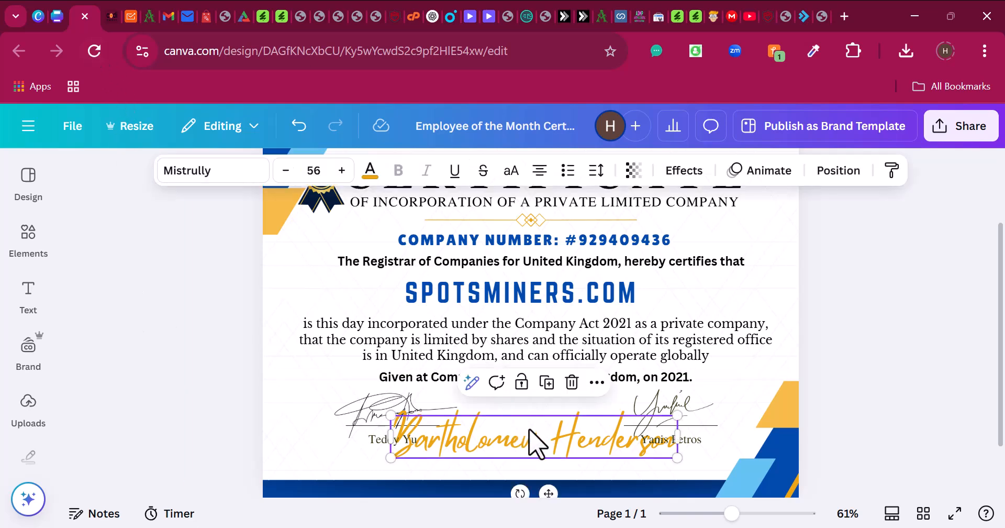
- Delete the gold script name above the signatures
{"action": "key", "text": "Delete"}
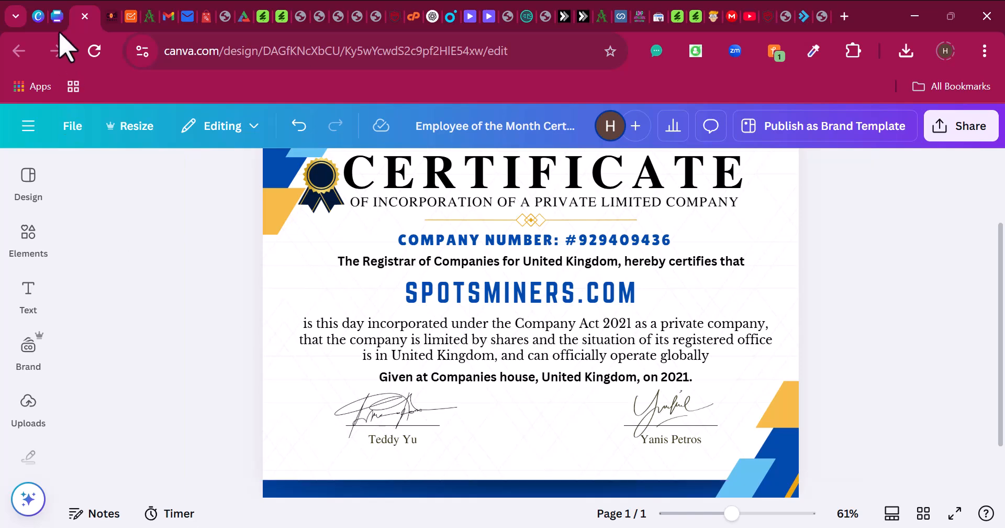
{"action": "left_click", "coordinate": [56, 16]}
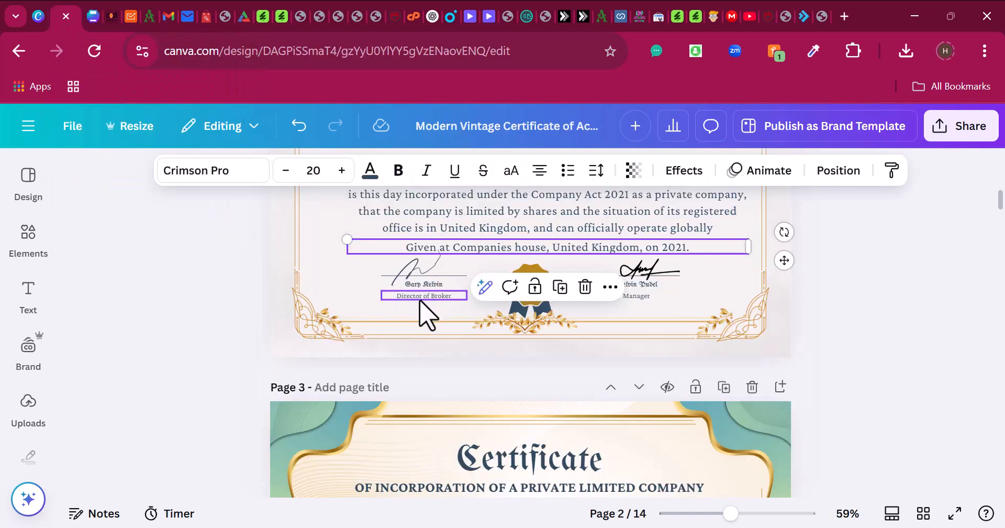
{"action": "left_click", "coordinate": [95, 17]}
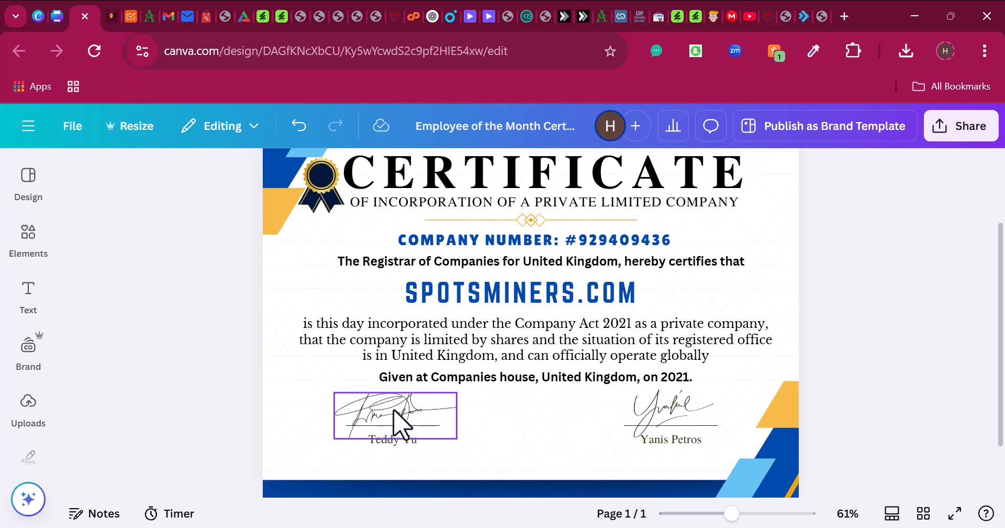
- Nudge both signatures and their signer names lower, then bring up the Modern Vintage design
{"action": "left_click", "coordinate": [387, 443]}
{"action": "left_click", "coordinate": [390, 444]}
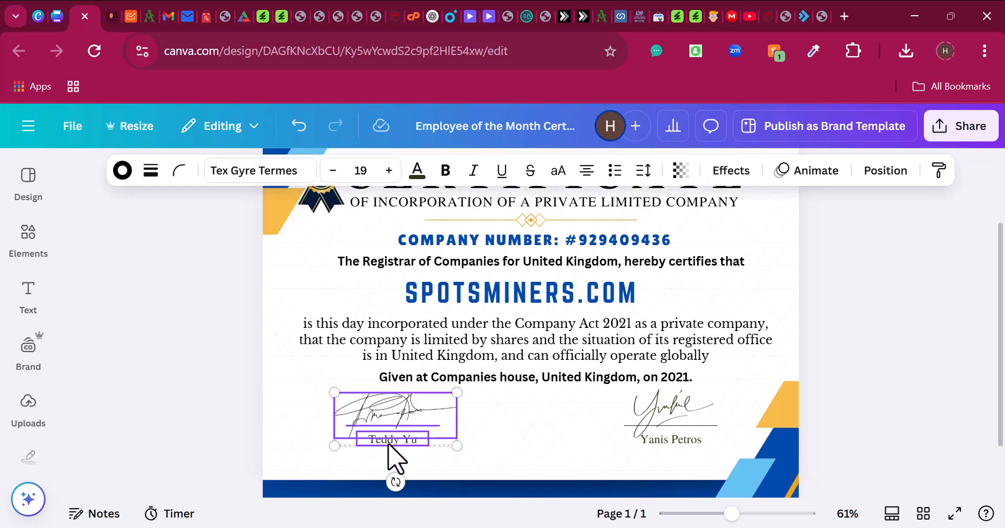
{"action": "left_click", "coordinate": [670, 407], "text": "shift"}
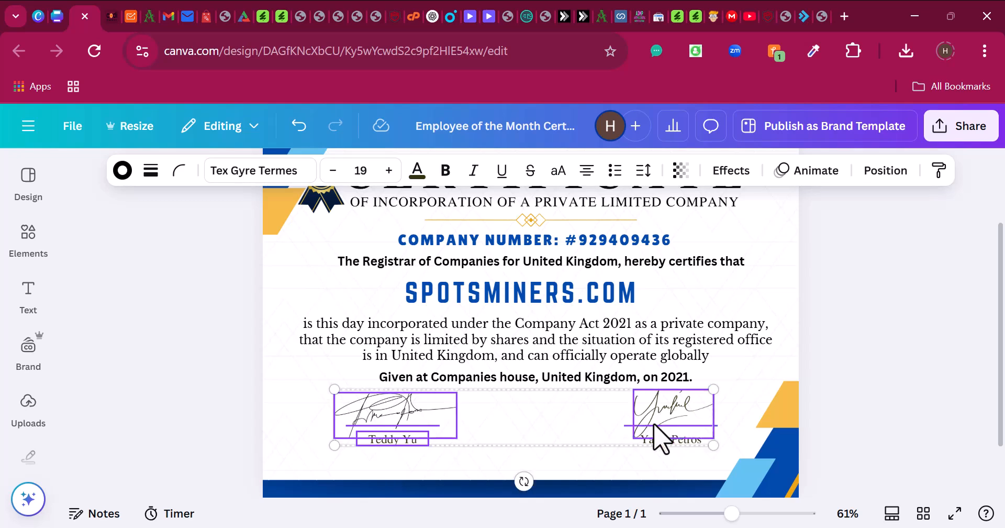
{"action": "left_click", "coordinate": [657, 443], "text": "shift"}
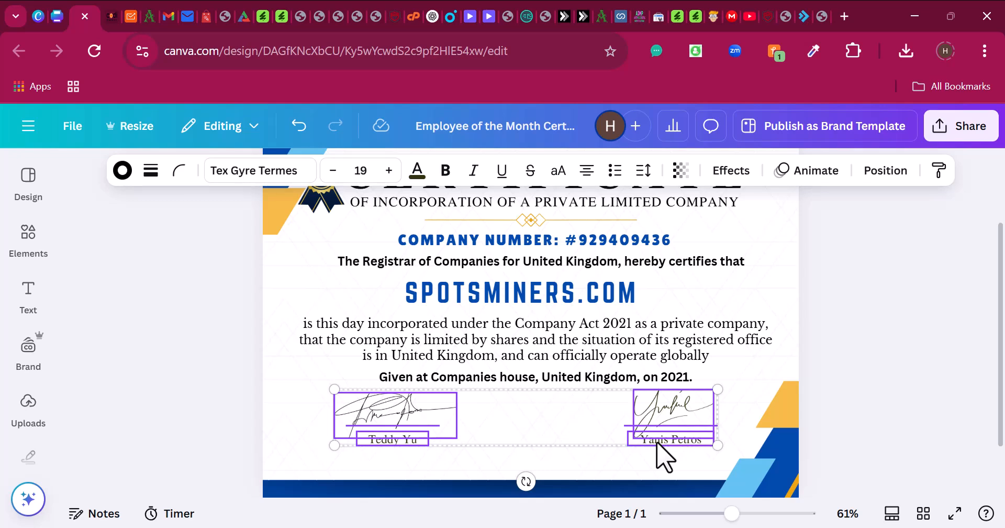
{"action": "key", "text": "Down"}
{"action": "key", "text": "Down"}
{"action": "key", "text": "Down"}
{"action": "key", "text": "Down"}
{"action": "key", "text": "Down"}
{"action": "key", "text": "Down"}
{"action": "key", "text": "Down"}
{"action": "key", "text": "Down"}
{"action": "key", "text": "Down"}
{"action": "key", "text": "Down"}
{"action": "key", "text": "Down"}
{"action": "key", "text": "Down"}
{"action": "key", "text": "Down"}
{"action": "key", "text": "Down"}
{"action": "key", "text": "Down"}
{"action": "key", "text": "Down"}
{"action": "key", "text": "Down"}
{"action": "key", "text": "Down"}
{"action": "key", "text": "Down"}
{"action": "key", "text": "Down"}
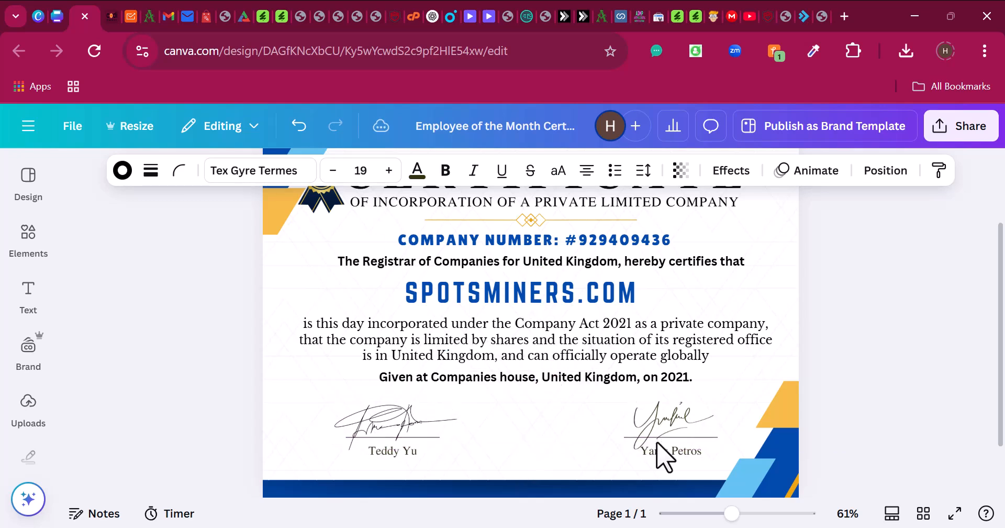
{"action": "key", "text": "Down"}
{"action": "key", "text": "Down"}
{"action": "key", "text": "Down"}
{"action": "key", "text": "Down"}
{"action": "key", "text": "Down"}
{"action": "key", "text": "Down"}
{"action": "key", "text": "Down"}
{"action": "key", "text": "Down"}
{"action": "key", "text": "Down"}
{"action": "key", "text": "Down"}
{"action": "key", "text": "Down"}
{"action": "key", "text": "Down"}
{"action": "key", "text": "Down"}
{"action": "key", "text": "Down"}
{"action": "key", "text": "Down"}
{"action": "key", "text": "Down"}
{"action": "key", "text": "Down"}
{"action": "key", "text": "Down"}
{"action": "key", "text": "Down"}
{"action": "key", "text": "Down"}
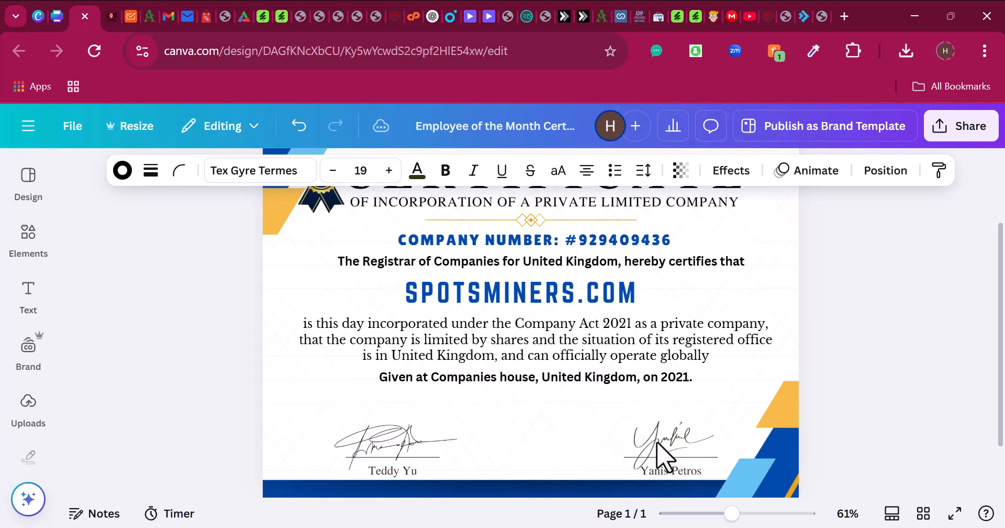
{"action": "left_click", "coordinate": [61, 15]}
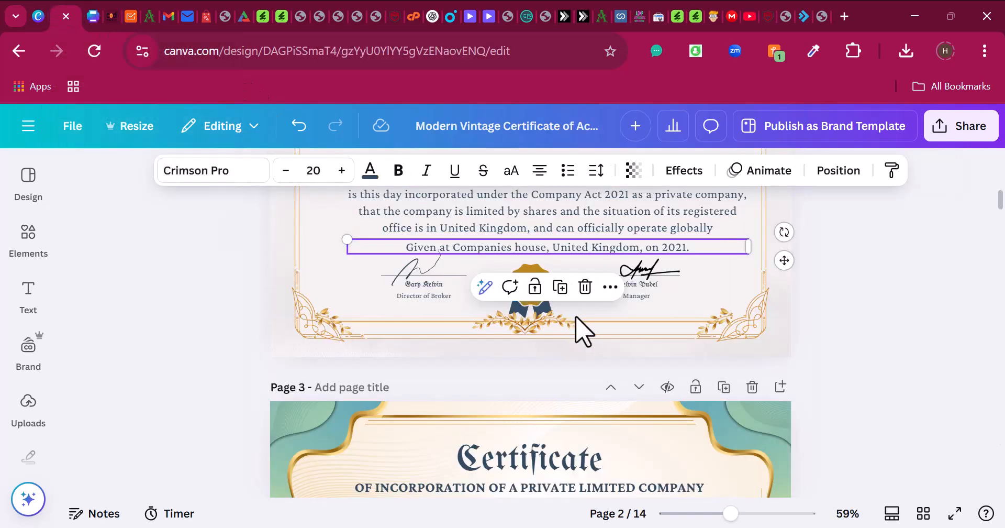
{"action": "left_click", "coordinate": [507, 375]}
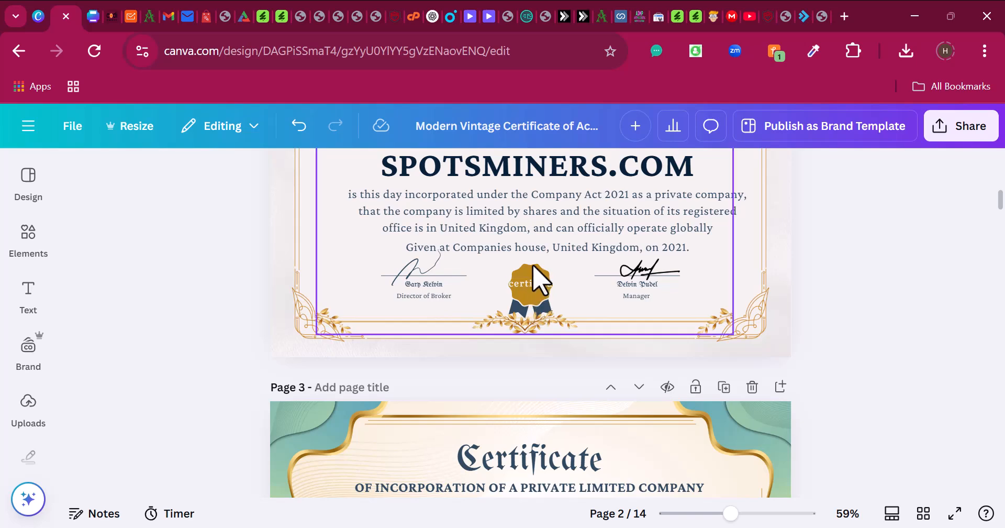
- Move the rosette seal from beside the CERTIFICATE title to centre between the two signatures
{"action": "left_click", "coordinate": [96, 17]}
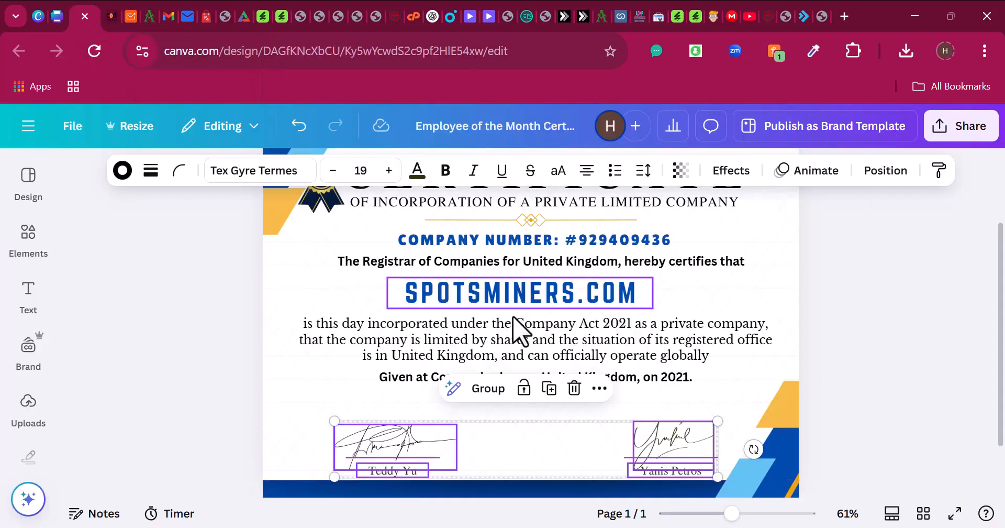
{"action": "scroll", "coordinate": [516, 333], "scroll_direction": "up", "scroll_amount": 3}
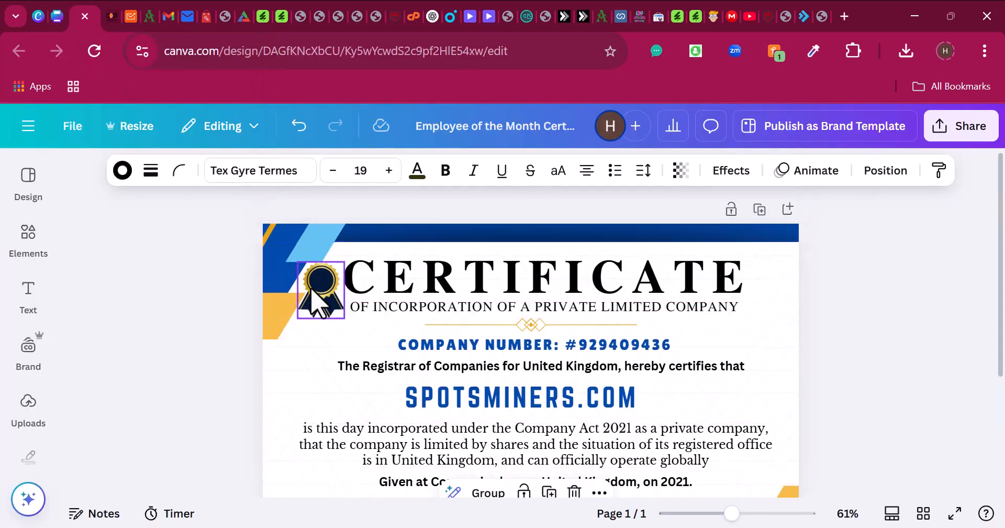
{"action": "left_click_drag", "start_coordinate": [321, 286], "coordinate": [519, 383]}
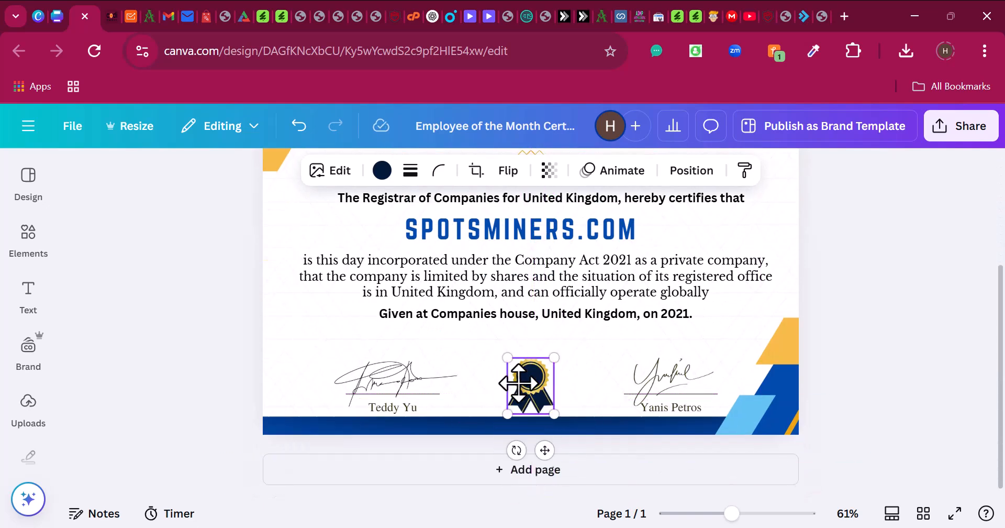
{"action": "left_click", "coordinate": [978, 377]}
{"action": "scroll", "coordinate": [713, 297], "scroll_direction": "up", "scroll_amount": 4}
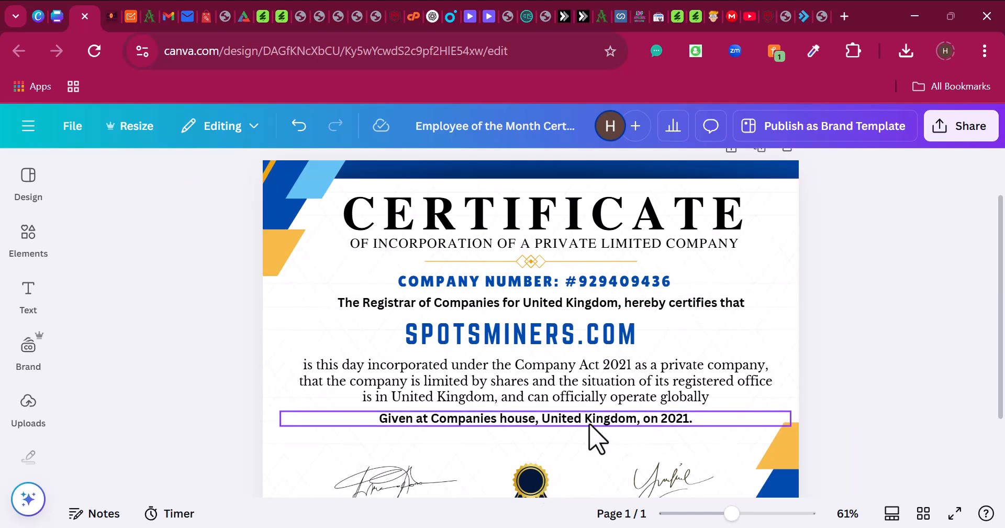
- Recolour the 'Given at Companies house, United Kingdom, on 2021.' line cobalt blue like SPOTSMINERS.COM
{"action": "scroll", "coordinate": [556, 425], "scroll_direction": "down", "scroll_amount": 2}
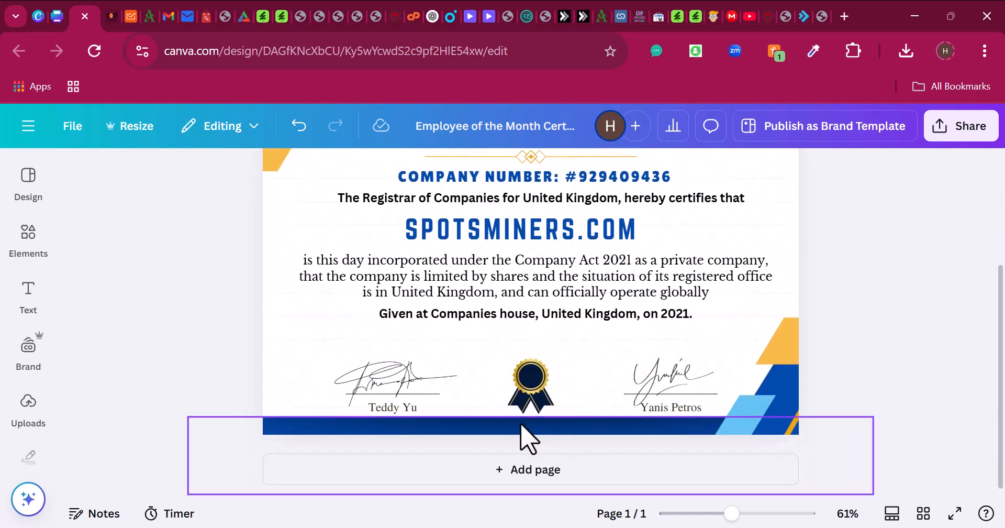
{"action": "left_click", "coordinate": [531, 316]}
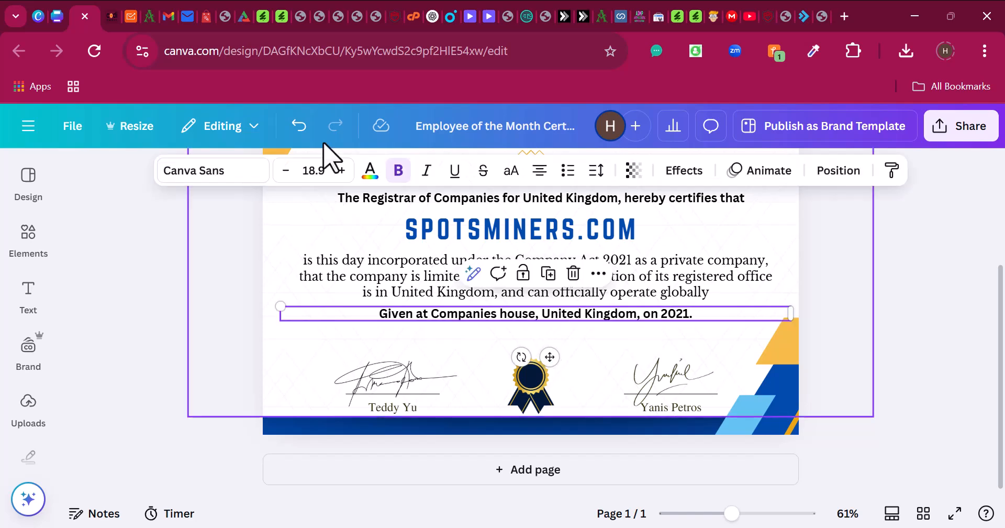
{"action": "left_click", "coordinate": [371, 178]}
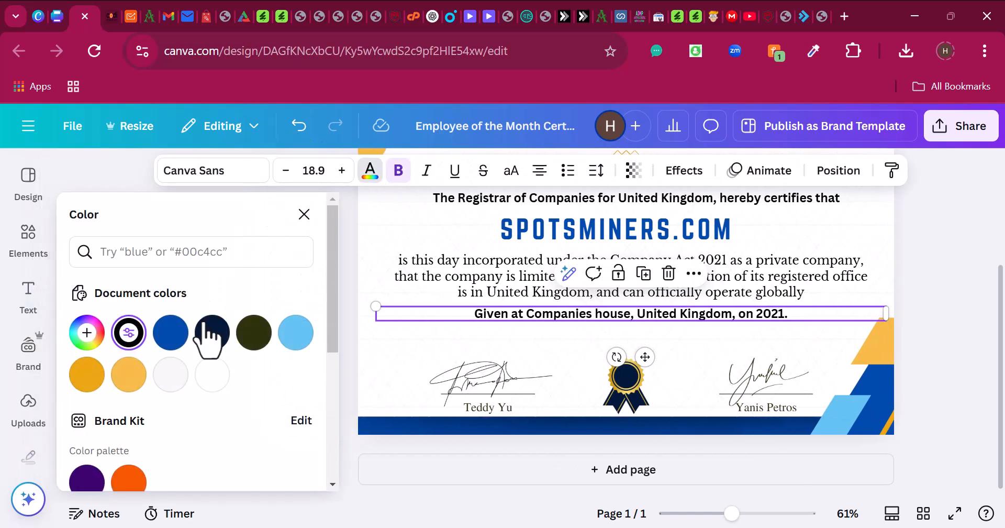
{"action": "left_click", "coordinate": [171, 335]}
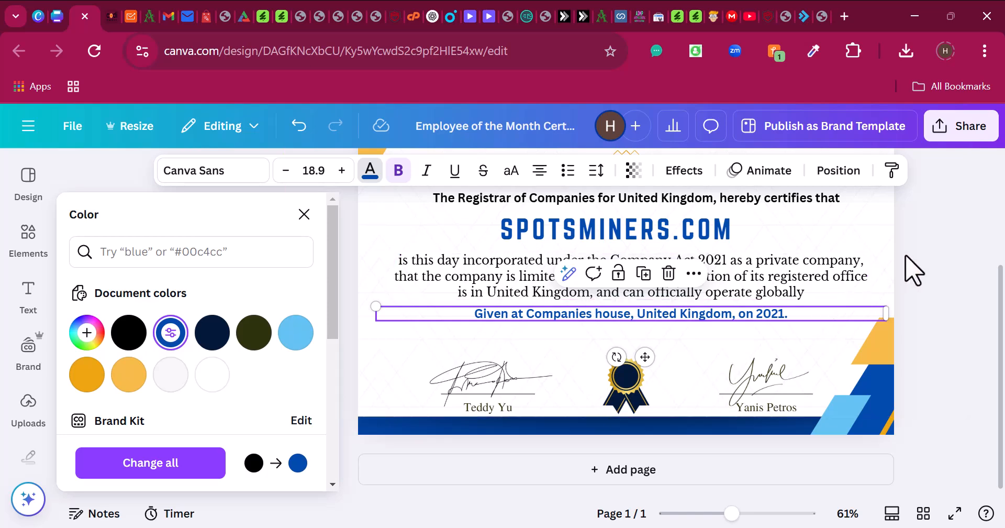
{"action": "left_click", "coordinate": [941, 239]}
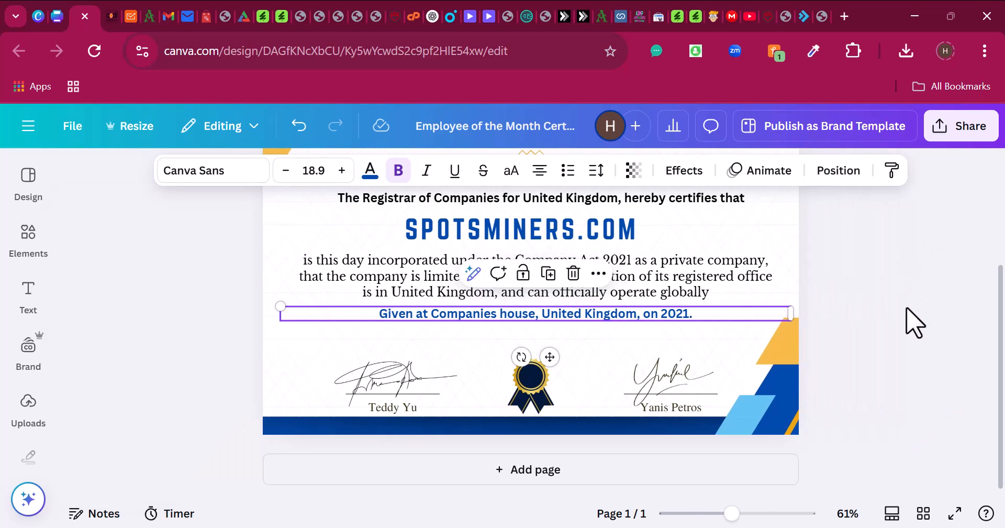
{"action": "scroll", "coordinate": [476, 484], "scroll_direction": "up", "scroll_amount": 3}
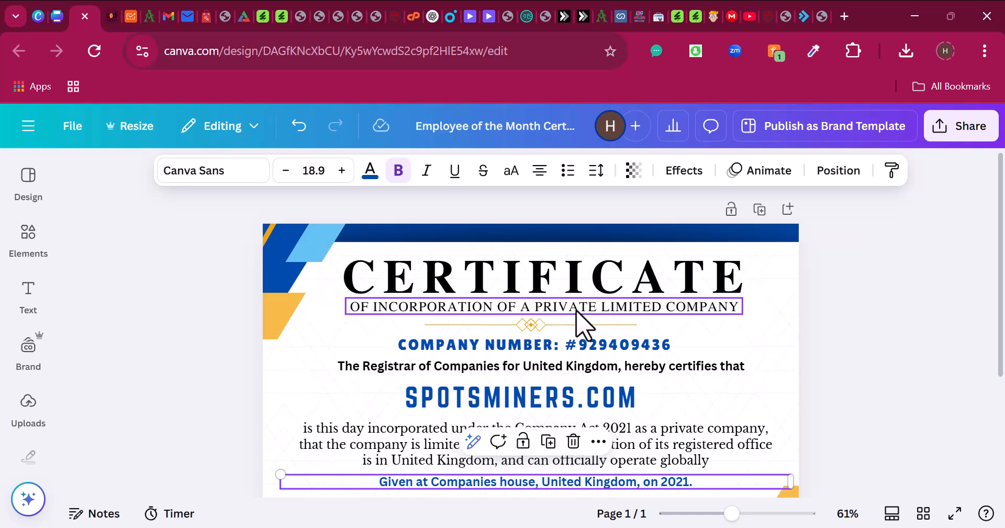
{"action": "scroll", "coordinate": [581, 322], "scroll_direction": "down", "scroll_amount": 3}
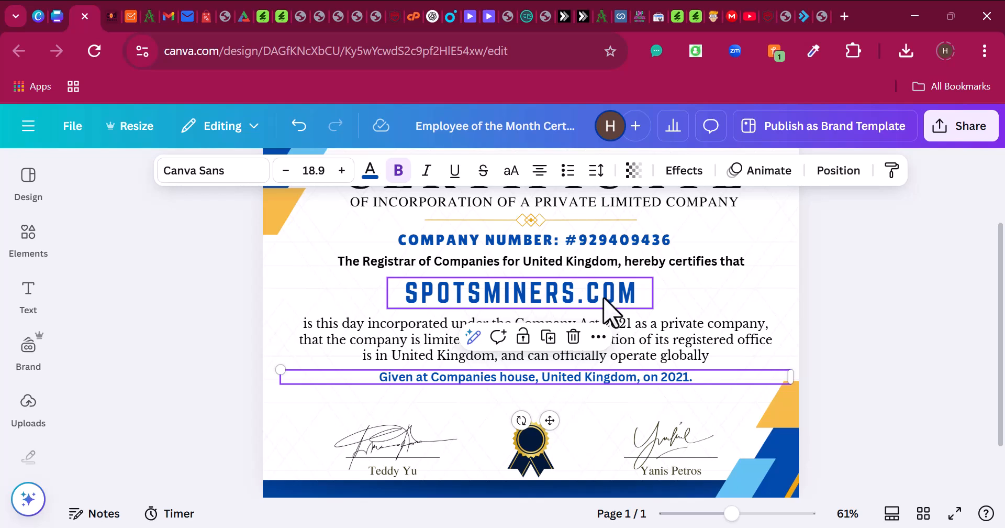
{"action": "scroll", "coordinate": [610, 314], "scroll_direction": "down", "scroll_amount": 2}
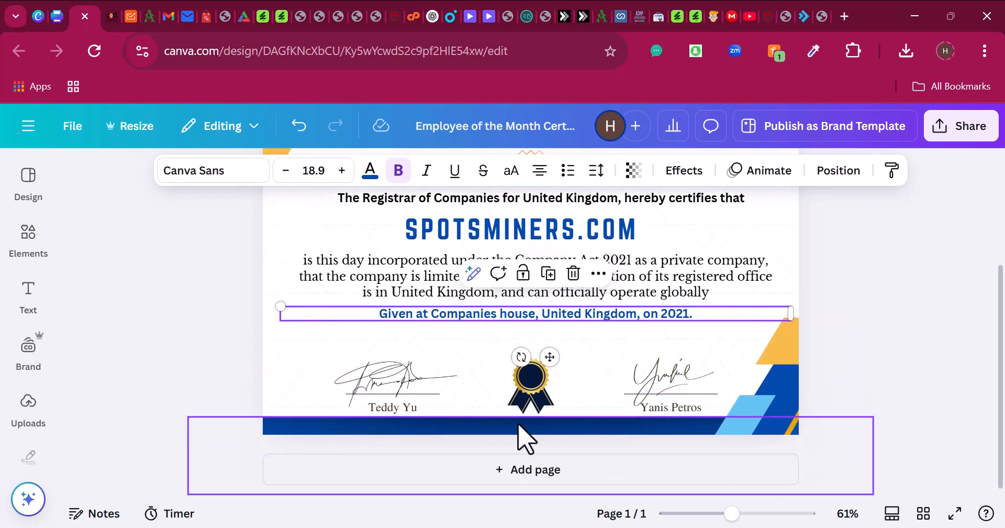
{"action": "left_click", "coordinate": [785, 416]}
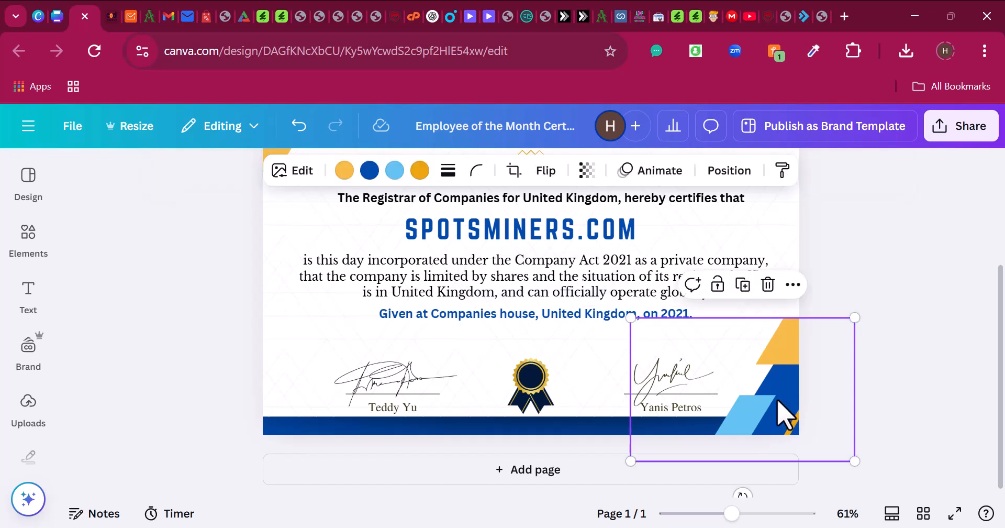
{"action": "key", "text": "Delete"}
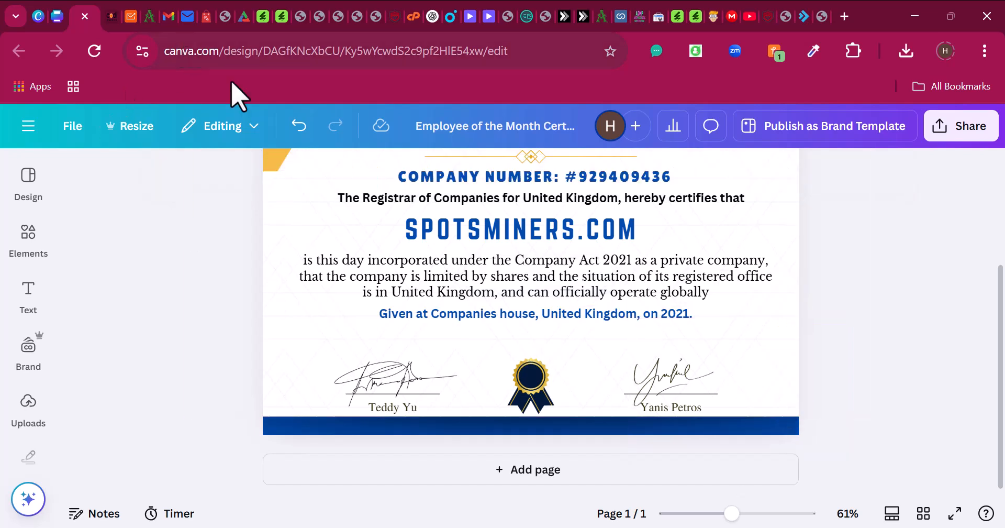
{"action": "left_click", "coordinate": [299, 126]}
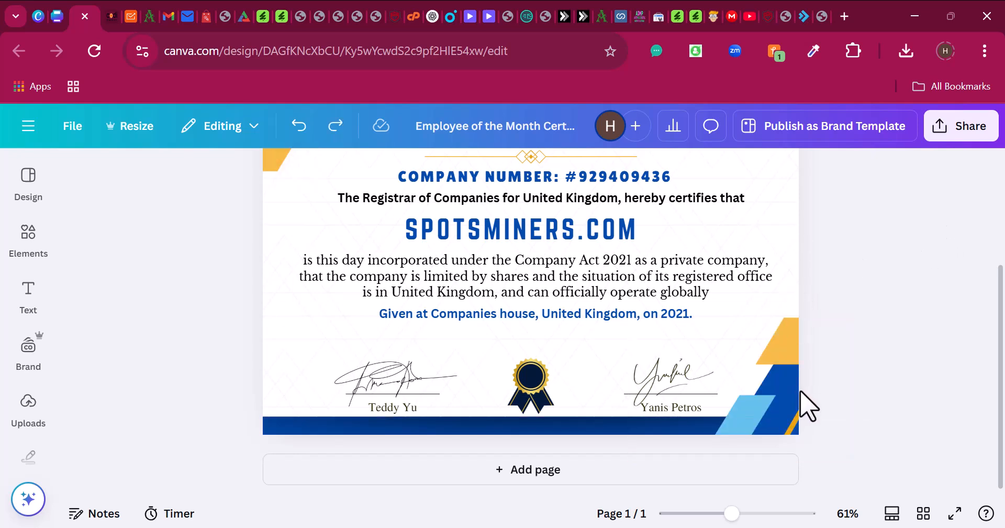
{"action": "scroll", "coordinate": [807, 394], "scroll_direction": "up", "scroll_amount": 3}
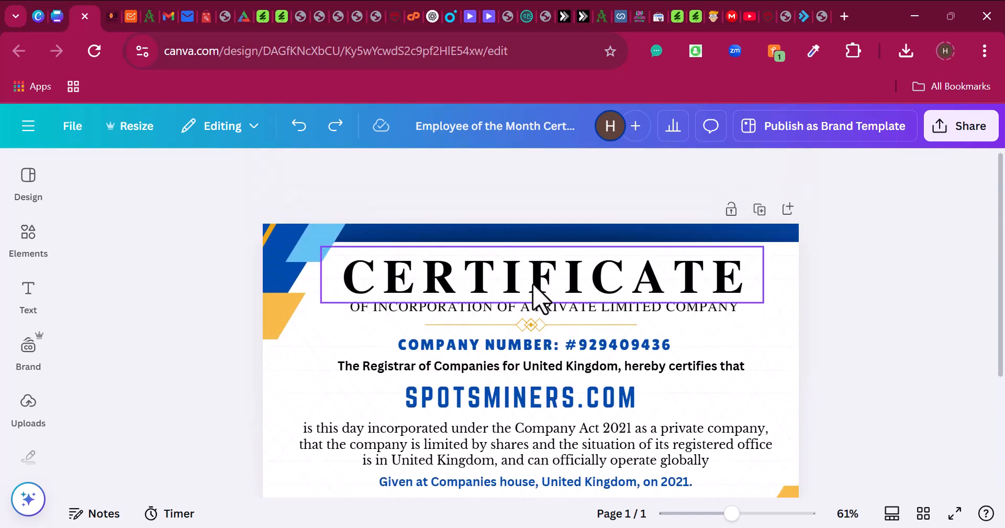
{"action": "scroll", "coordinate": [714, 303], "scroll_direction": "down", "scroll_amount": 3}
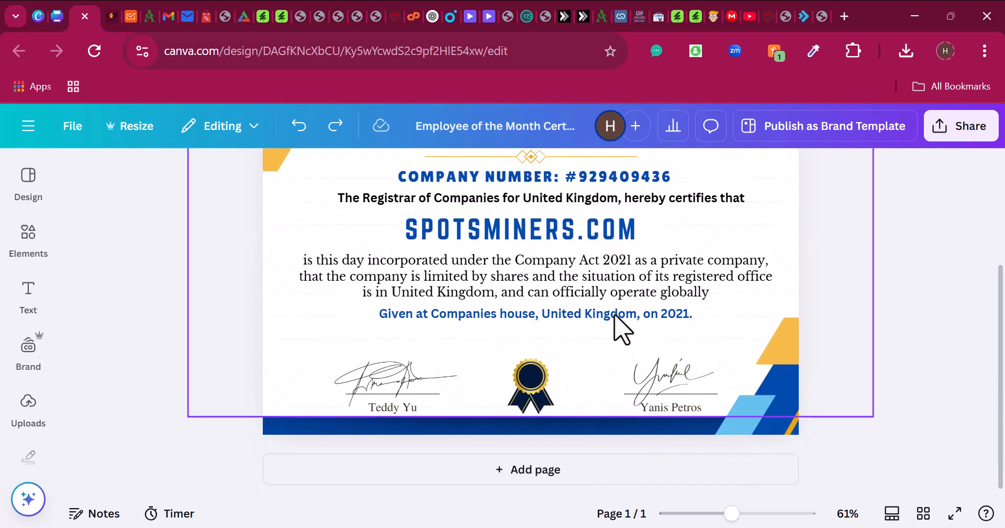
- Rename the design from Employee of the Month Certificate to 'certificate'
{"action": "left_click", "coordinate": [516, 132]}
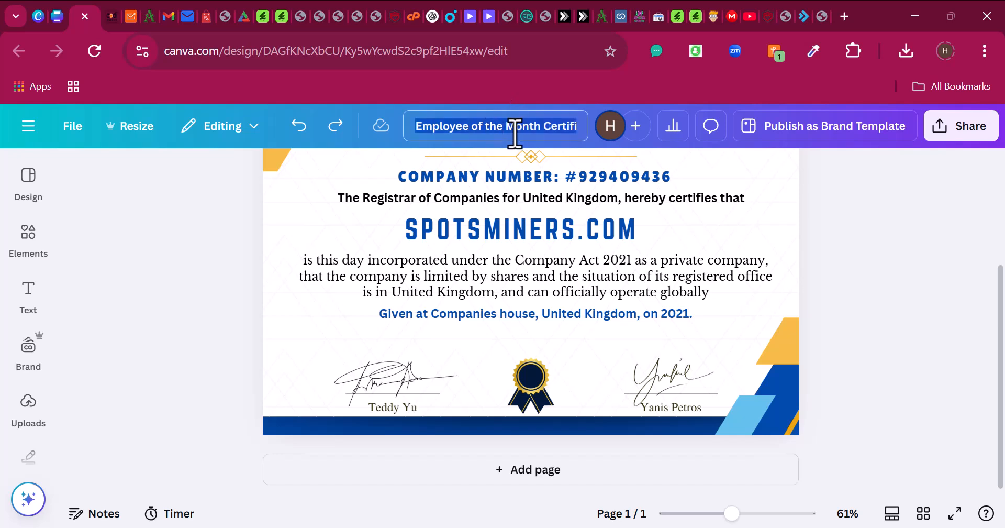
{"action": "type", "text": "certificate"}
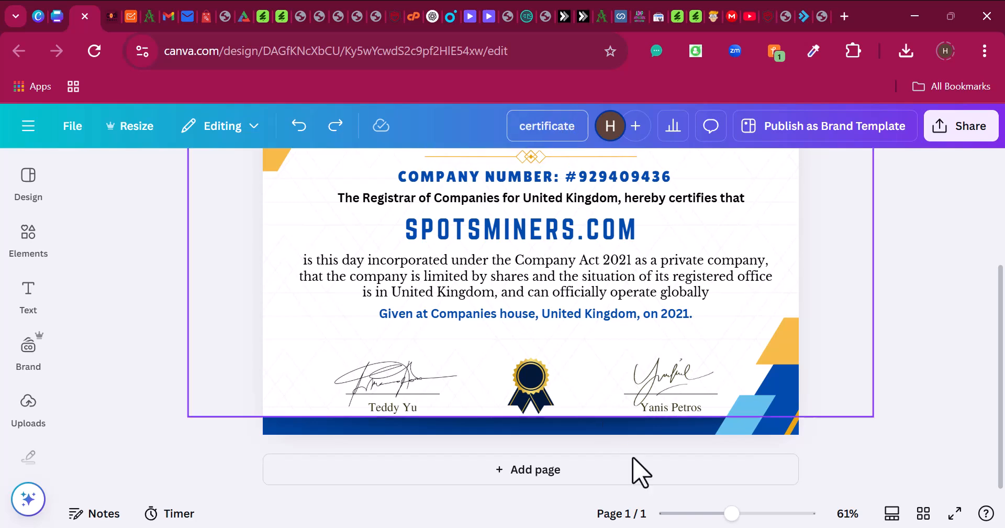
{"action": "scroll", "coordinate": [555, 489], "scroll_direction": "up", "scroll_amount": 3}
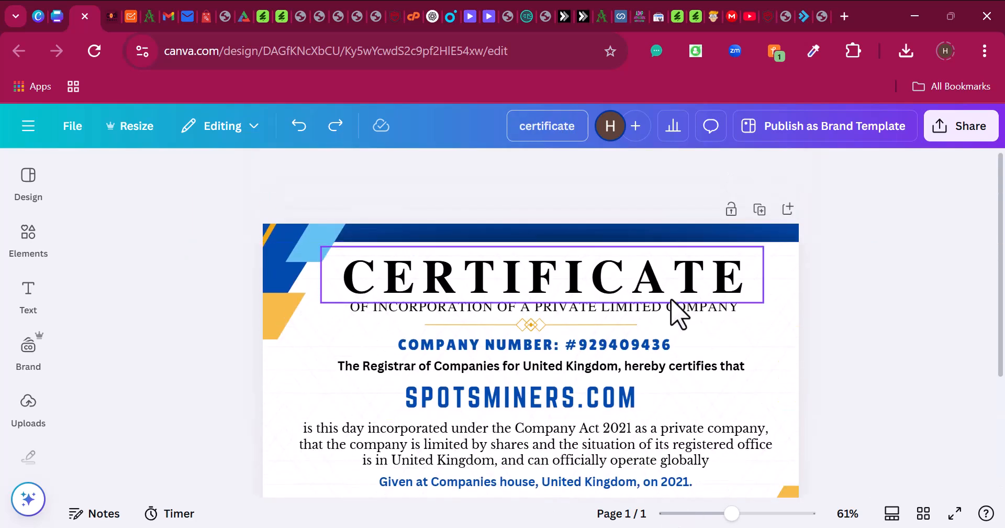
- Duplicate the SPOTSMINERS.COM certificate into an identical second page
{"action": "left_click", "coordinate": [759, 209]}
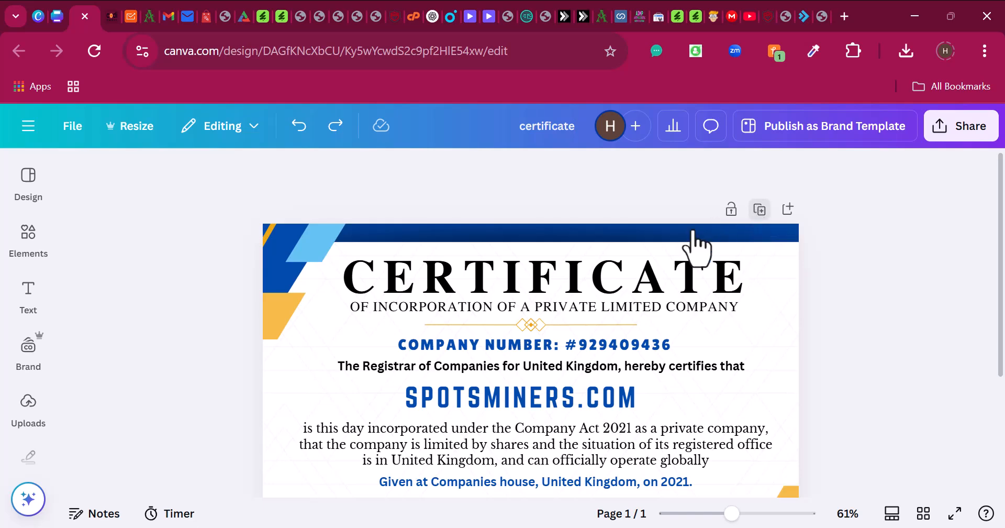
{"action": "scroll", "coordinate": [528, 270], "scroll_direction": "up", "scroll_amount": 2}
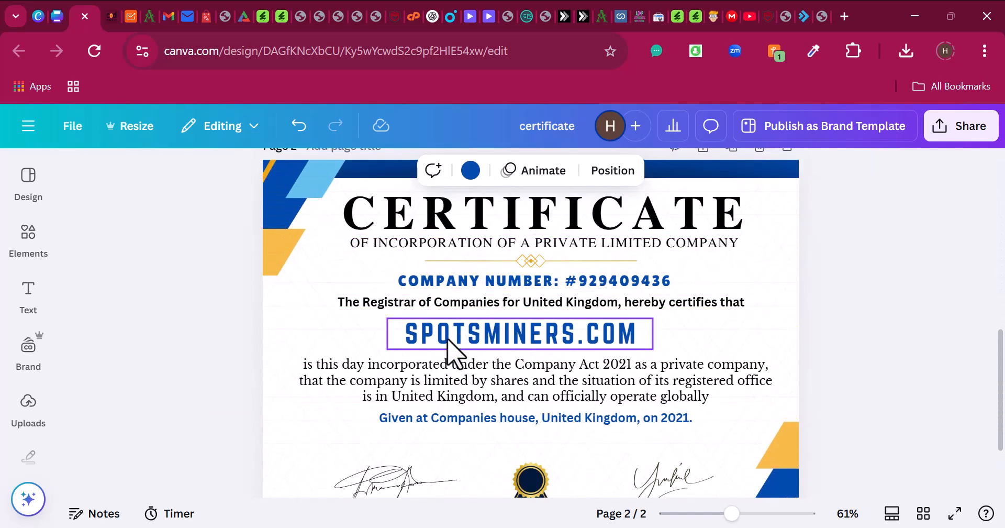
{"action": "scroll", "coordinate": [523, 350], "scroll_direction": "up", "scroll_amount": 4}
{"action": "scroll", "coordinate": [576, 398], "scroll_direction": "down", "scroll_amount": 2}
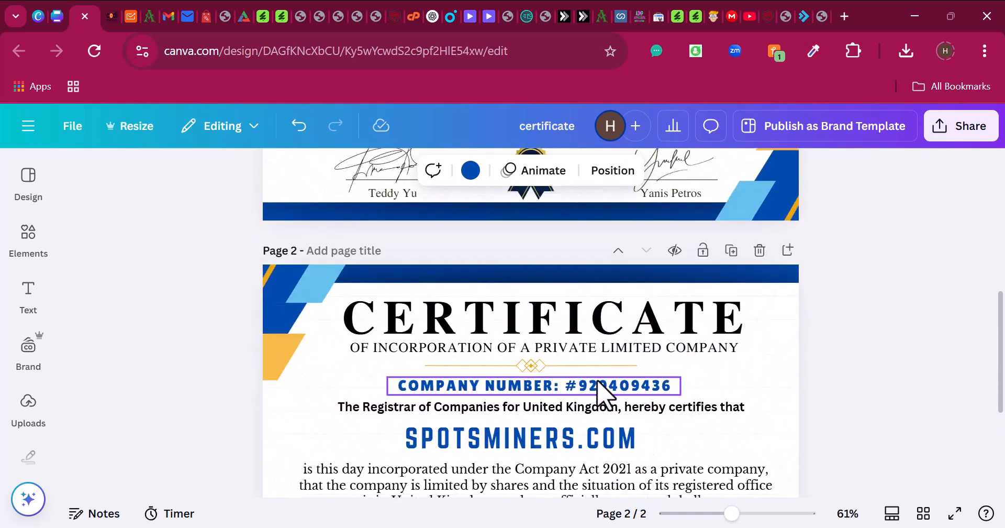
{"action": "scroll", "coordinate": [602, 396], "scroll_direction": "up", "scroll_amount": 4}
- Look over the certificate template in the other browser tabs, then return to the editor
{"action": "left_click", "coordinate": [55, 16]}
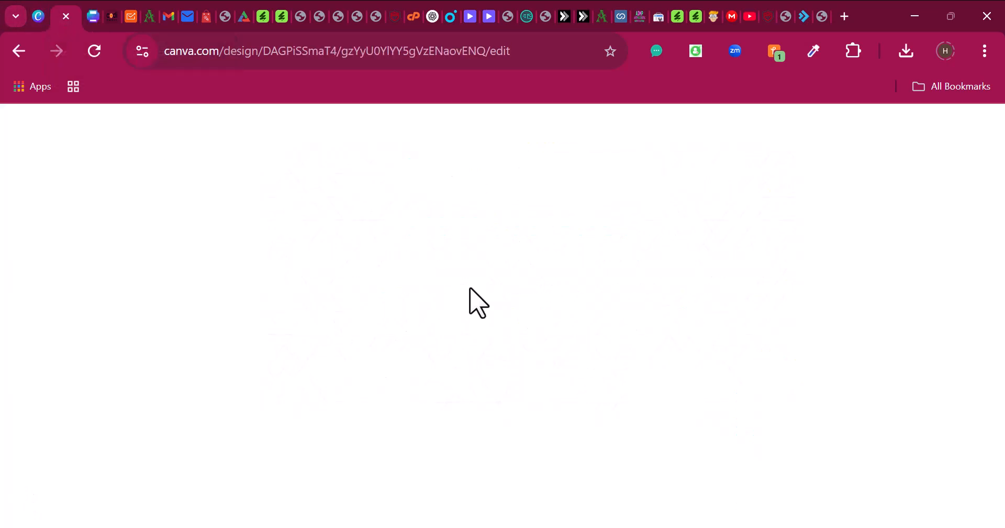
{"action": "left_click", "coordinate": [45, 22]}
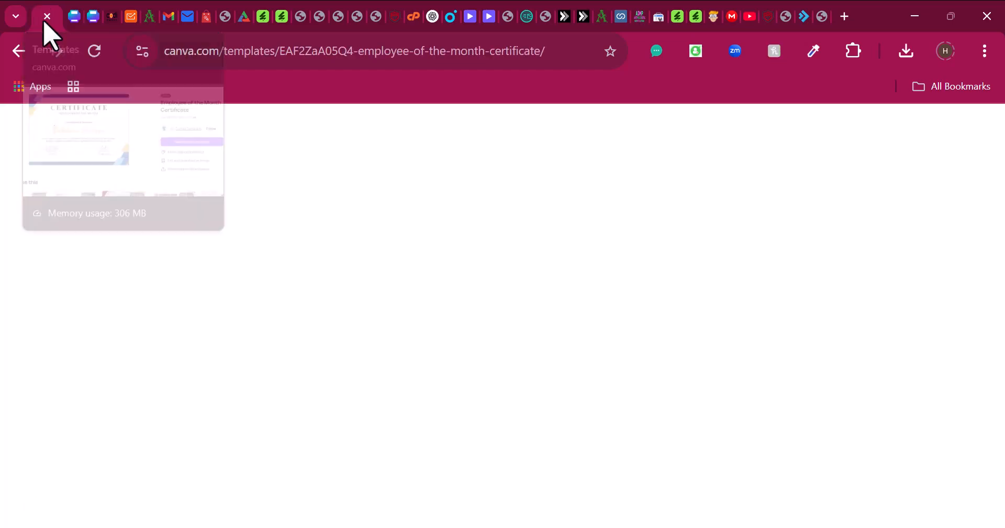
{"action": "scroll", "coordinate": [427, 361], "scroll_direction": "down", "scroll_amount": 5}
{"action": "scroll", "coordinate": [426, 370], "scroll_direction": "down", "scroll_amount": 10}
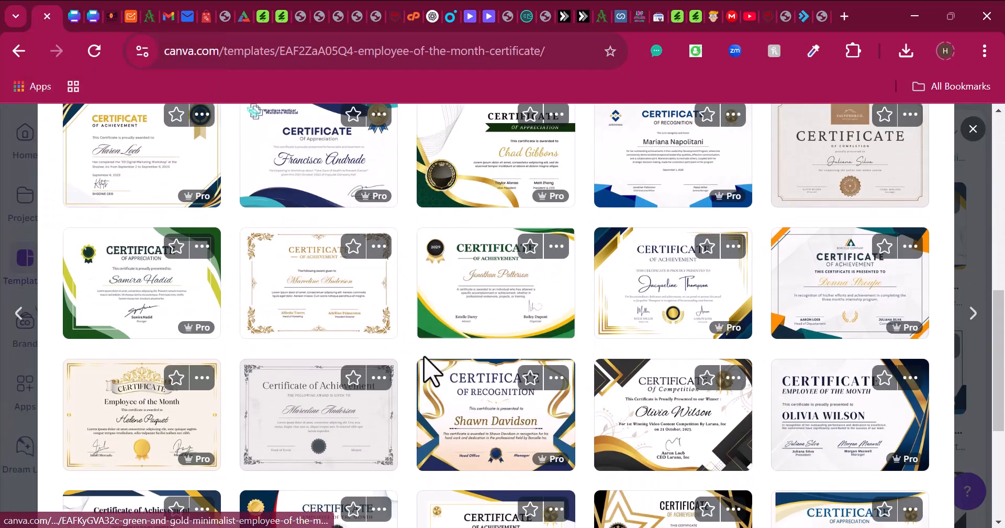
{"action": "scroll", "coordinate": [422, 386], "scroll_direction": "up", "scroll_amount": 10}
{"action": "scroll", "coordinate": [314, 335], "scroll_direction": "up", "scroll_amount": 4}
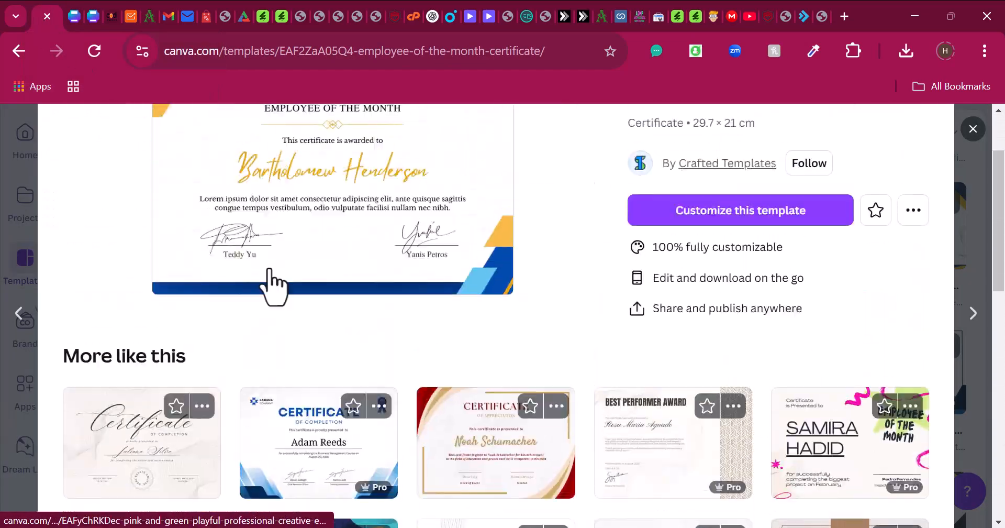
{"action": "left_click", "coordinate": [93, 20]}
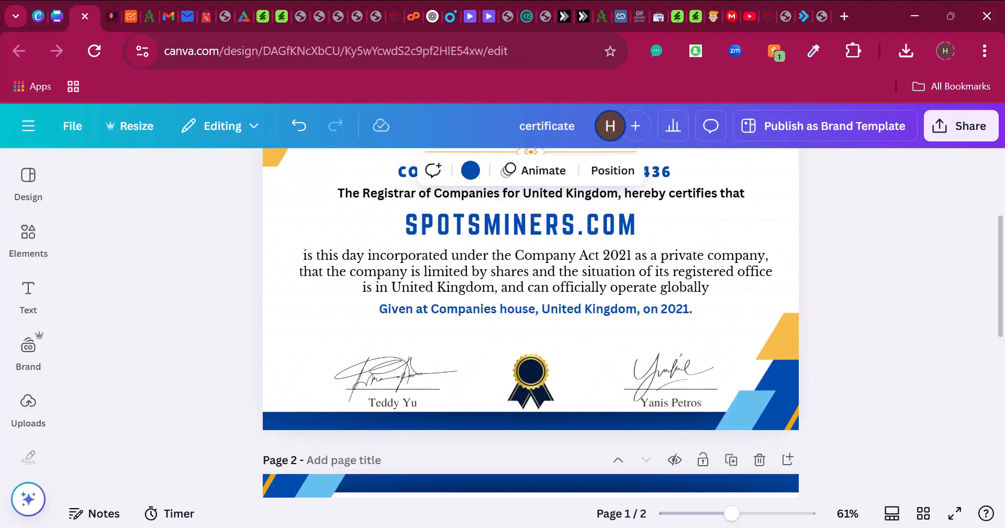
{"action": "scroll", "coordinate": [817, 393], "scroll_direction": "down", "scroll_amount": 4}
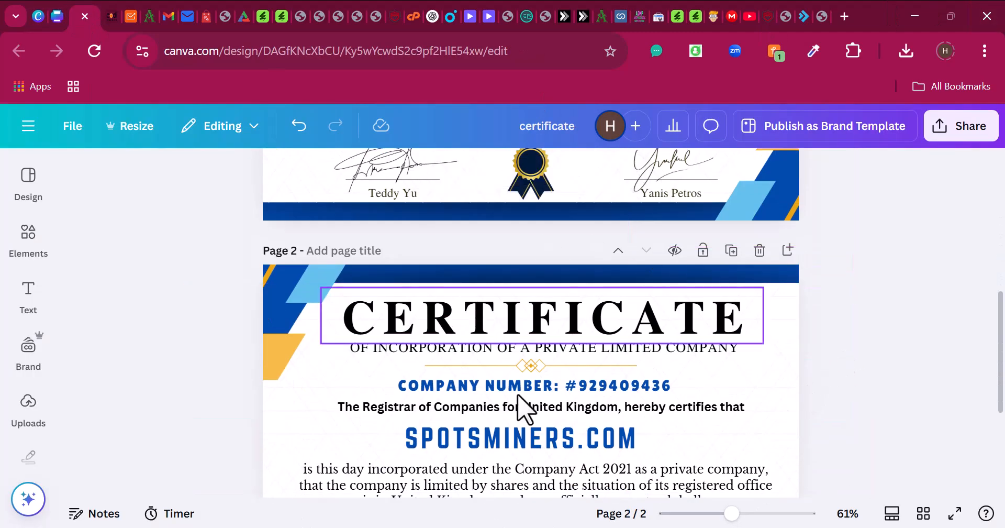
{"action": "scroll", "coordinate": [651, 231], "scroll_direction": "up", "scroll_amount": 4}
{"action": "scroll", "coordinate": [647, 288], "scroll_direction": "down", "scroll_amount": 5}
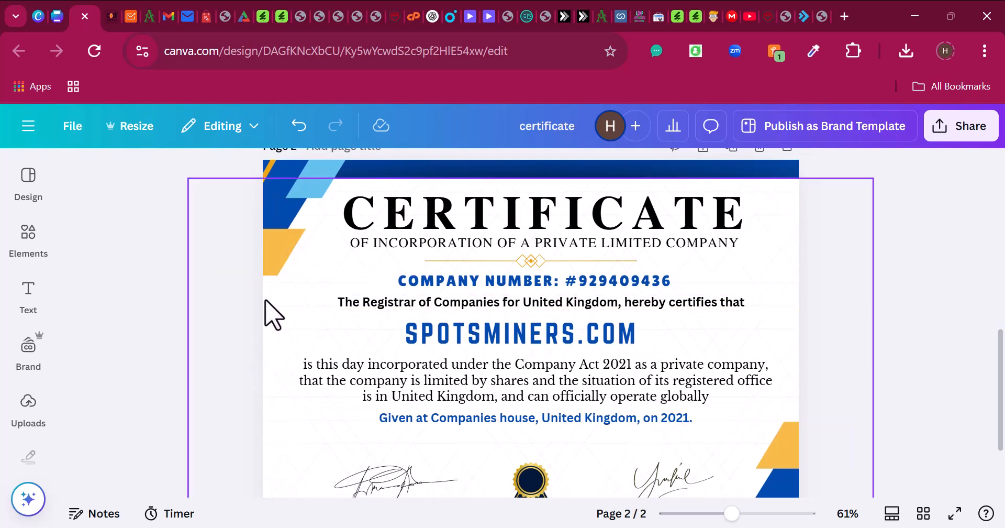
- Search Elements for 'certificate background' and add the cream-and-gold frame graphic to page 2
{"action": "left_click", "coordinate": [29, 246]}
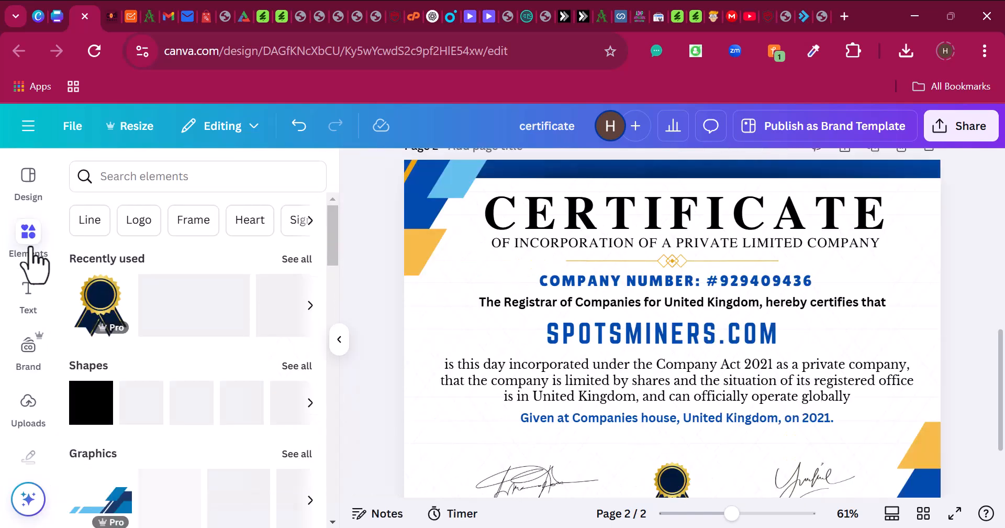
{"action": "left_click", "coordinate": [162, 181]}
{"action": "type", "text": "cer"}
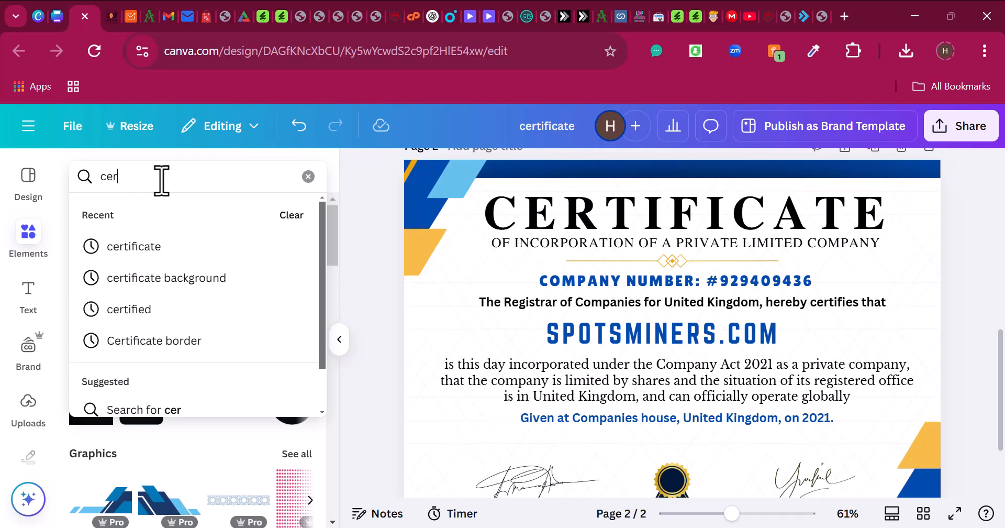
{"action": "type", "text": "tific"}
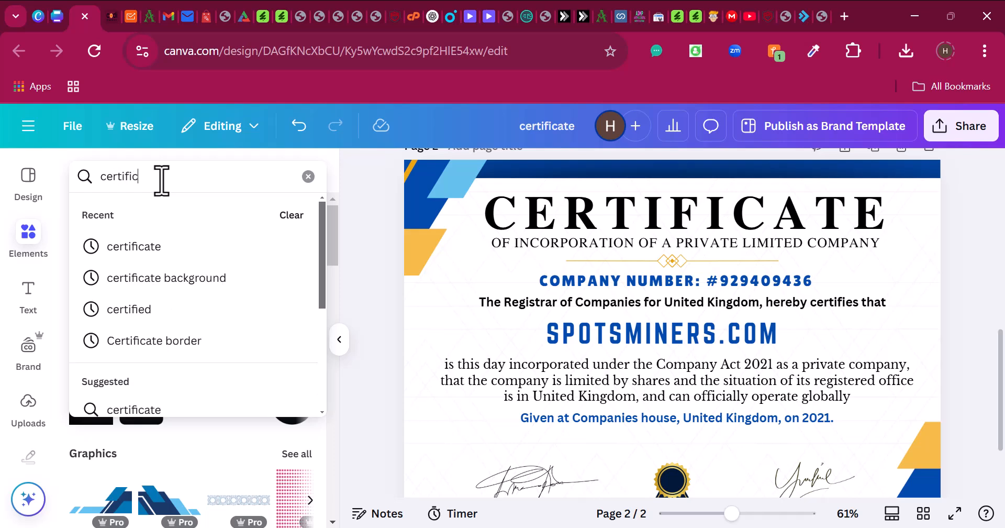
{"action": "type", "text": "ate backgroun"}
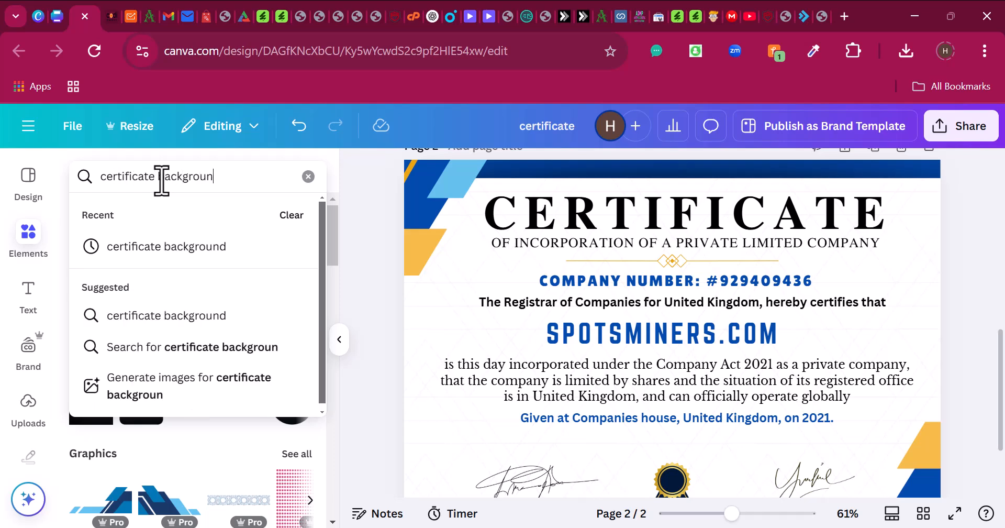
{"action": "type", "text": "d"}
{"action": "key", "text": "Return"}
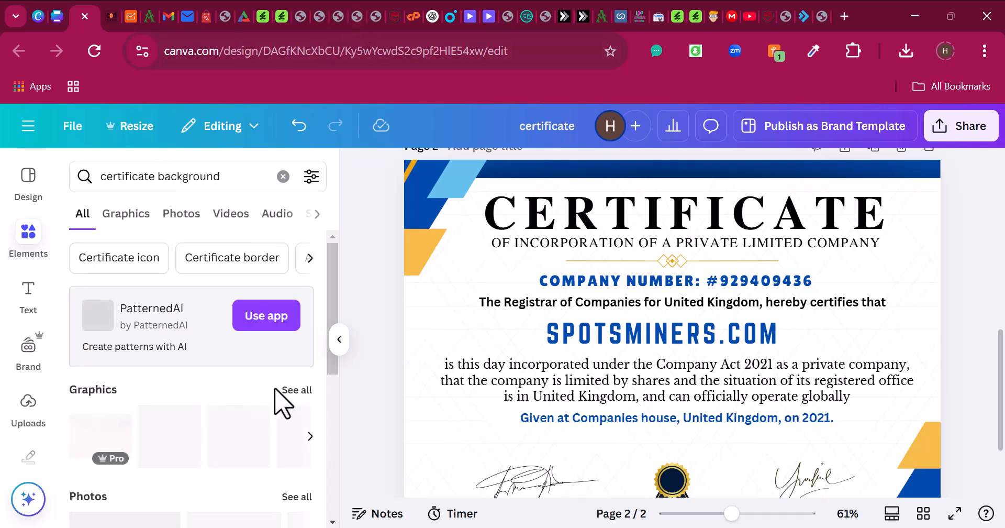
{"action": "scroll", "coordinate": [244, 317], "scroll_direction": "down", "scroll_amount": 2}
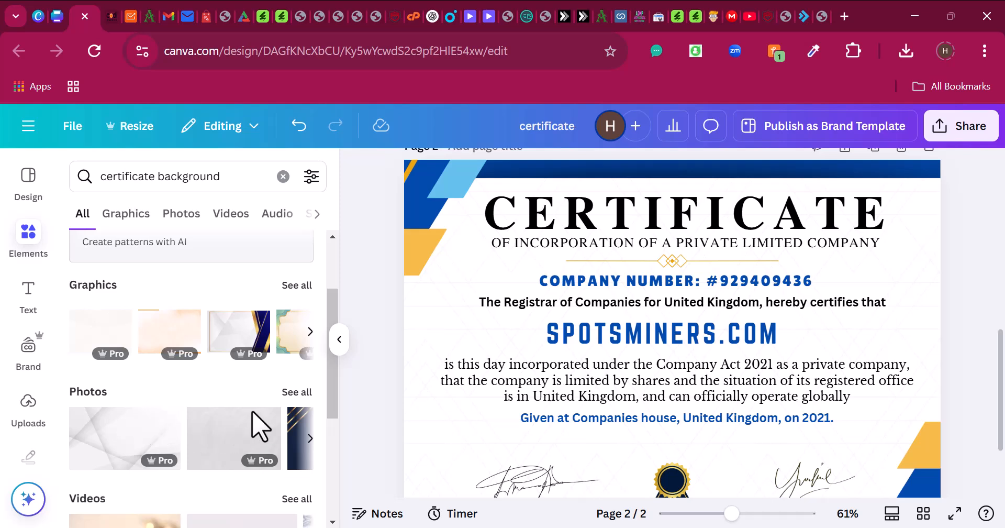
{"action": "left_click", "coordinate": [300, 290]}
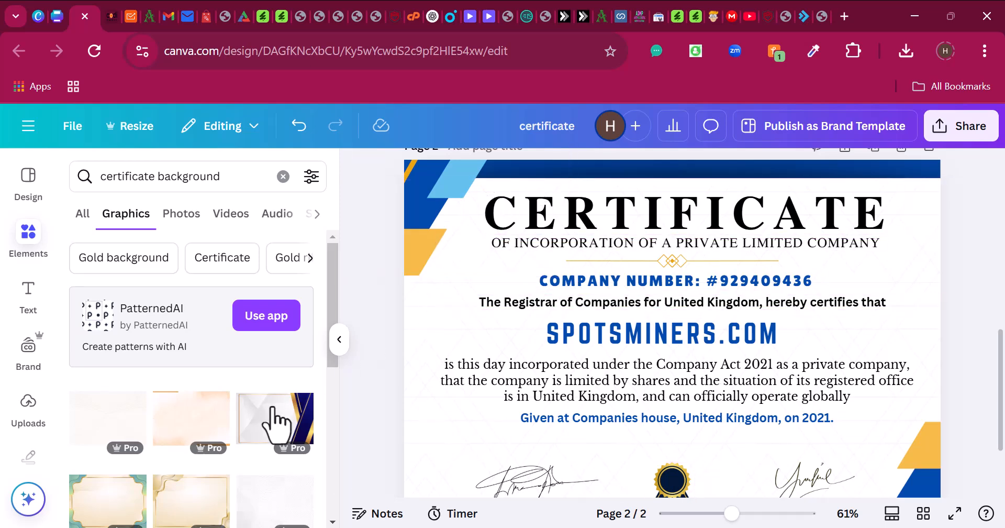
{"action": "scroll", "coordinate": [141, 411], "scroll_direction": "down", "scroll_amount": 2}
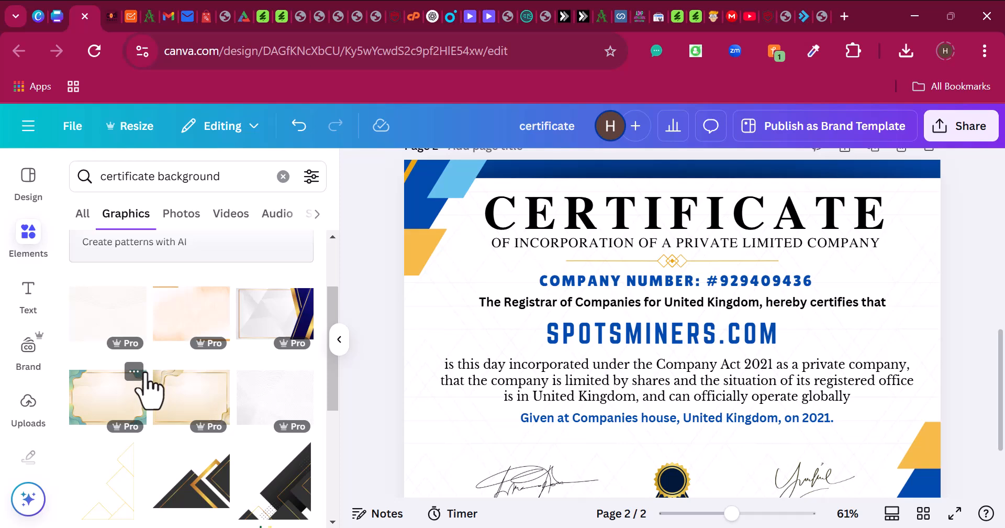
{"action": "scroll", "coordinate": [149, 393], "scroll_direction": "down", "scroll_amount": 2}
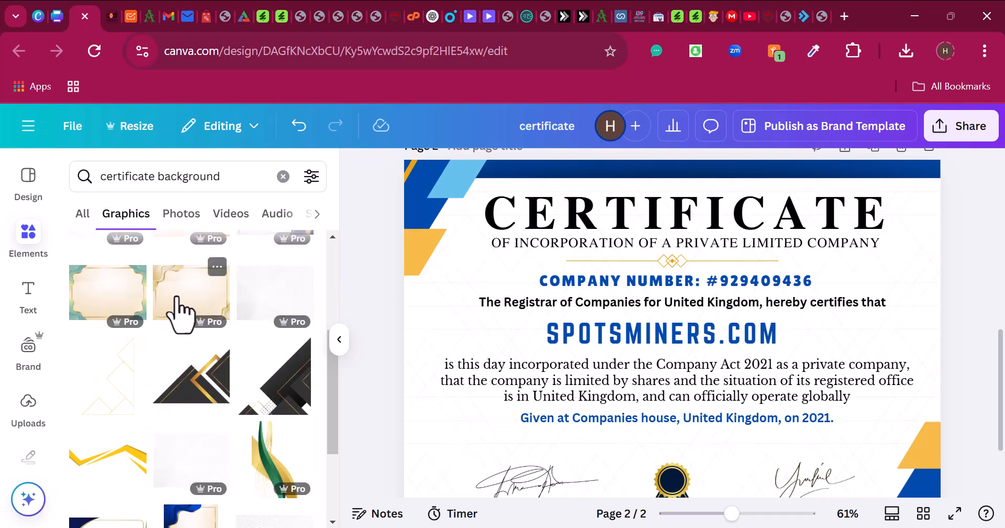
{"action": "left_click", "coordinate": [178, 314]}
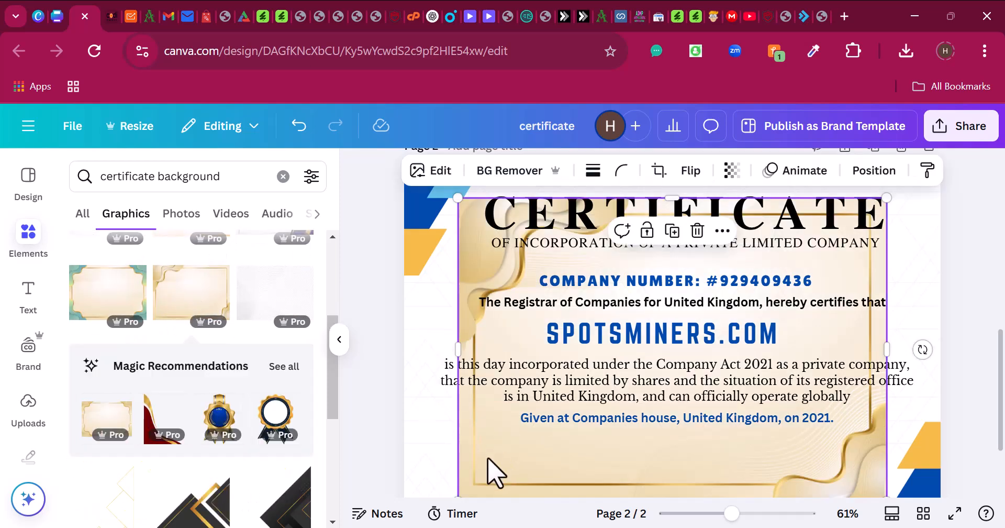
- Set the gold frame graphic as page 2's background
{"action": "left_click_drag", "start_coordinate": [488, 459], "coordinate": [465, 446]}
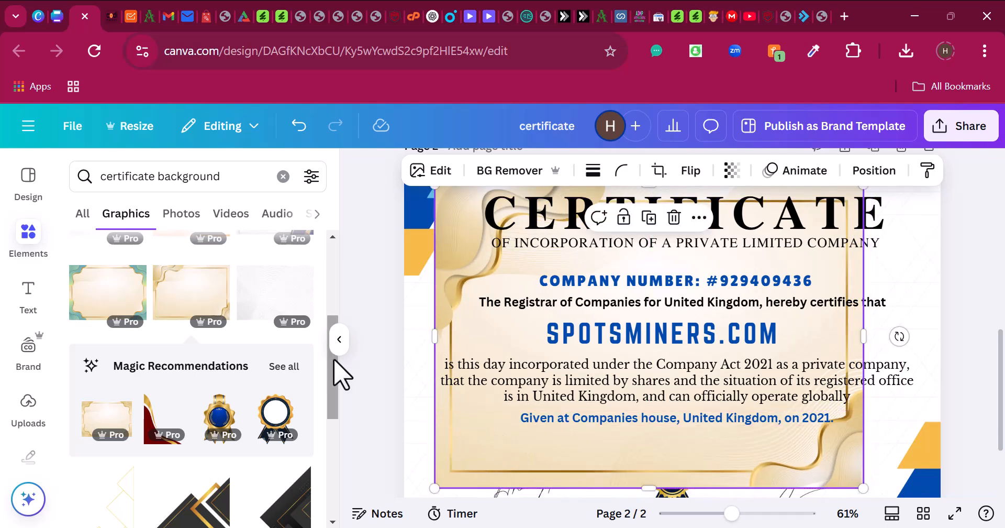
{"action": "left_click", "coordinate": [340, 347]}
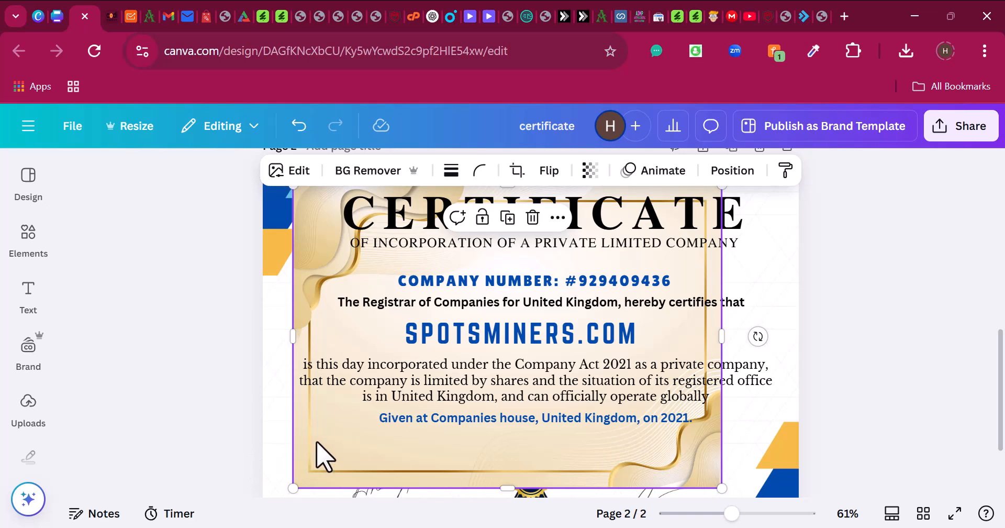
{"action": "right_click", "coordinate": [324, 456]}
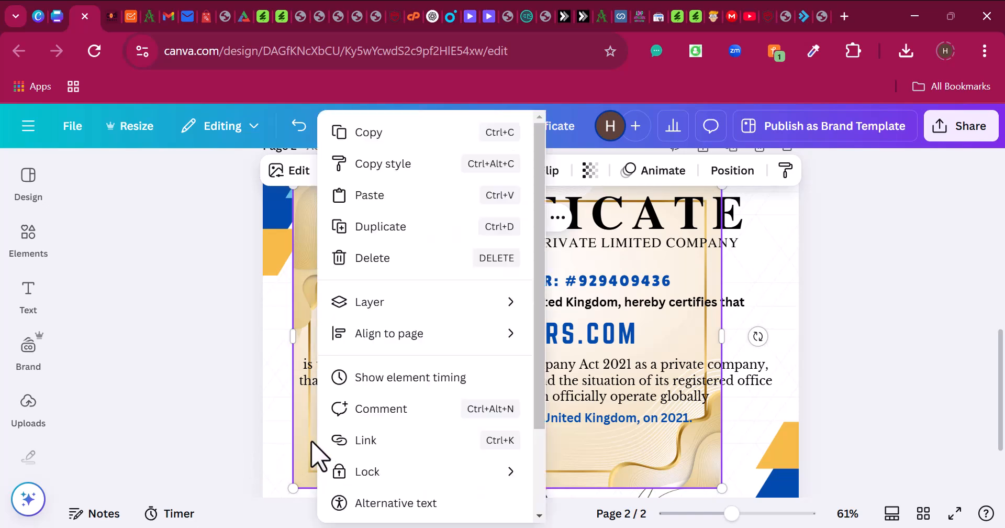
{"action": "scroll", "coordinate": [390, 464], "scroll_direction": "down", "scroll_amount": 2}
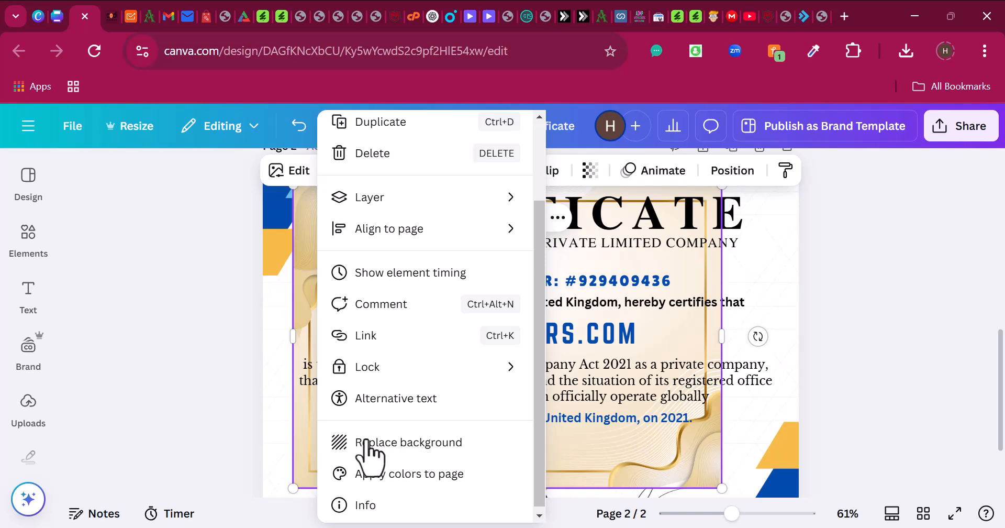
{"action": "left_click", "coordinate": [233, 419]}
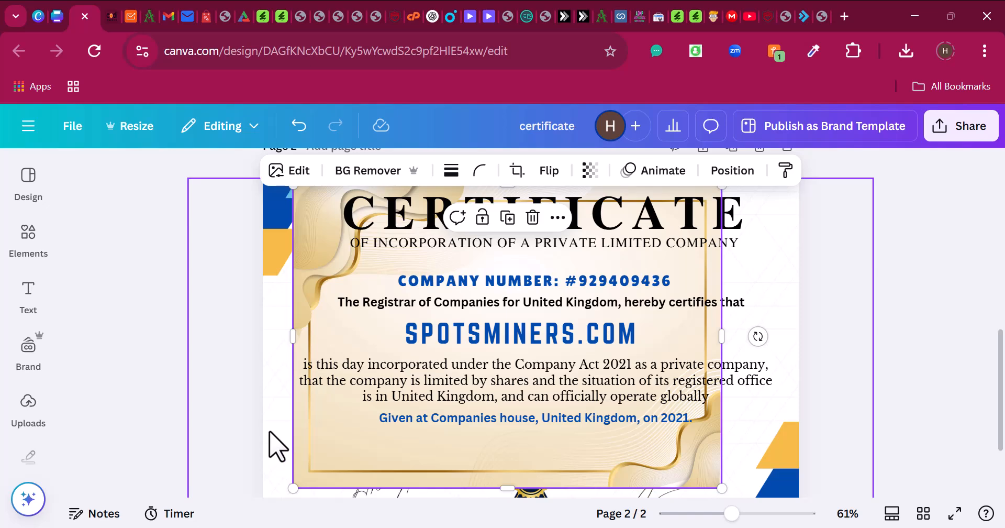
{"action": "right_click", "coordinate": [316, 438]}
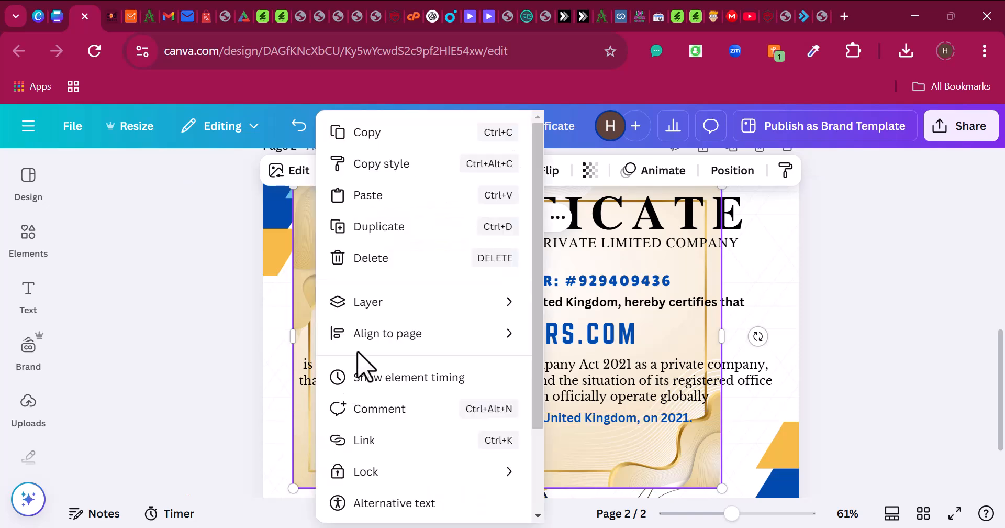
{"action": "scroll", "coordinate": [377, 482], "scroll_direction": "down", "scroll_amount": 2}
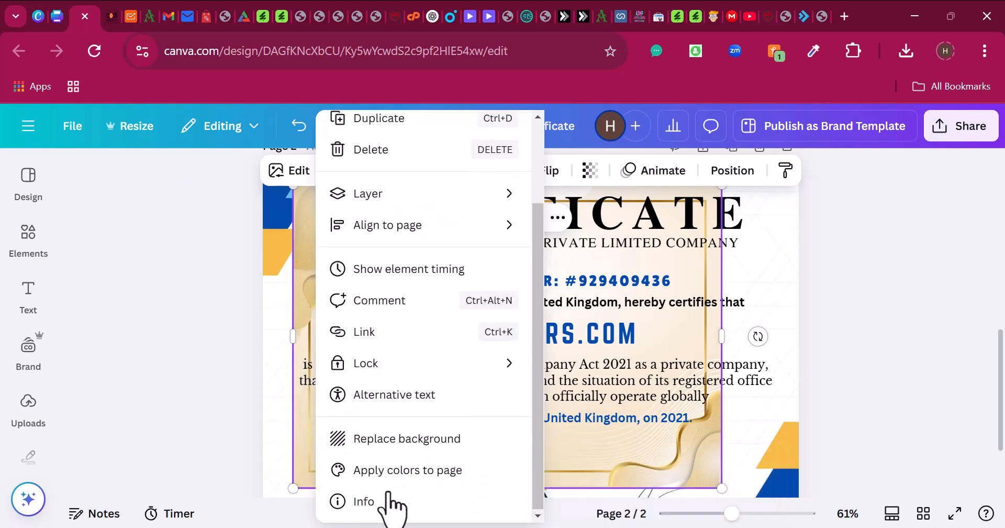
{"action": "left_click", "coordinate": [390, 437]}
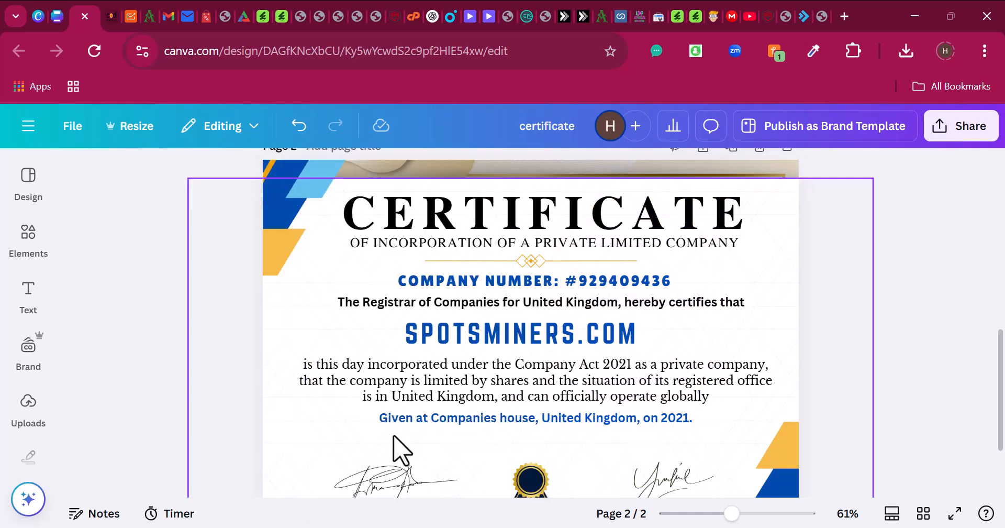
{"action": "scroll", "coordinate": [696, 387], "scroll_direction": "up", "scroll_amount": 2}
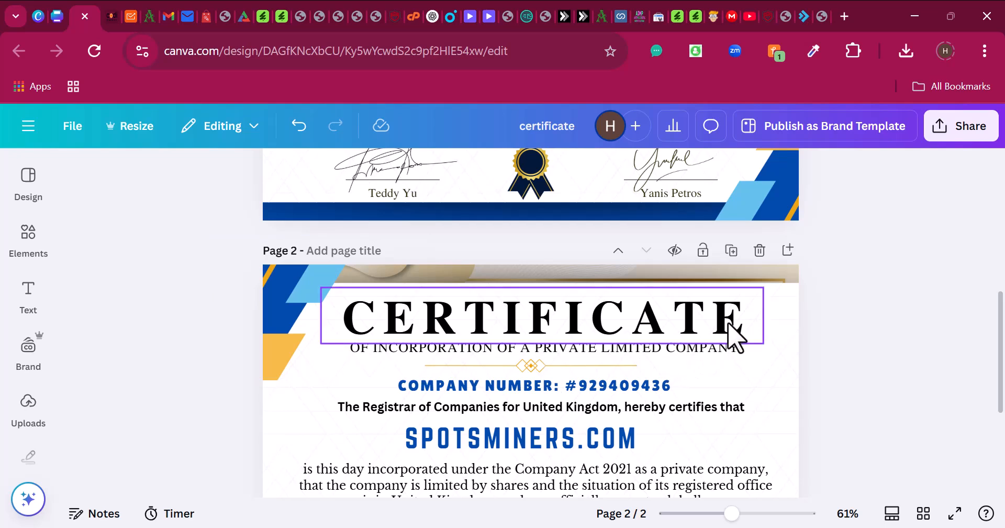
- Delete the blue and yellow corner decorations at the top-left and bottom-right of page 2
{"action": "left_click", "coordinate": [786, 318]}
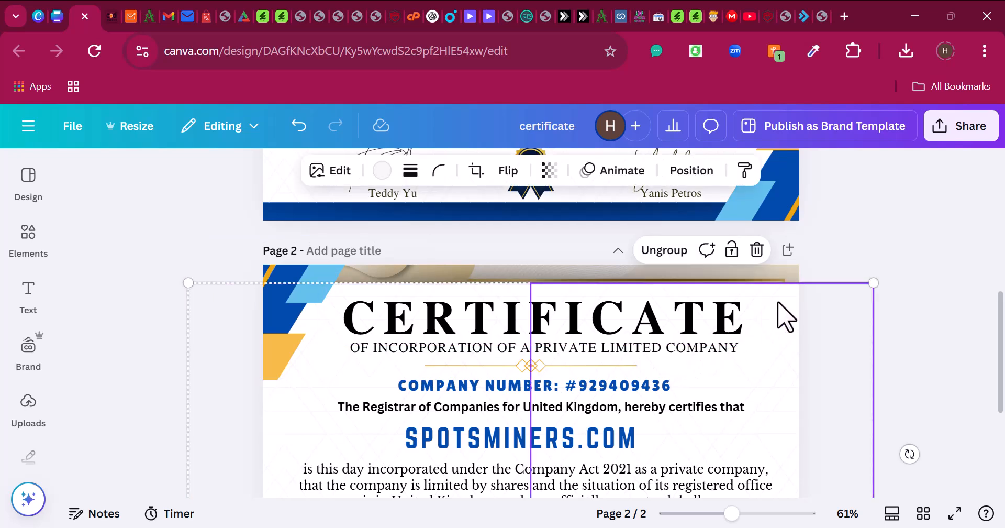
{"action": "left_click", "coordinate": [786, 317]}
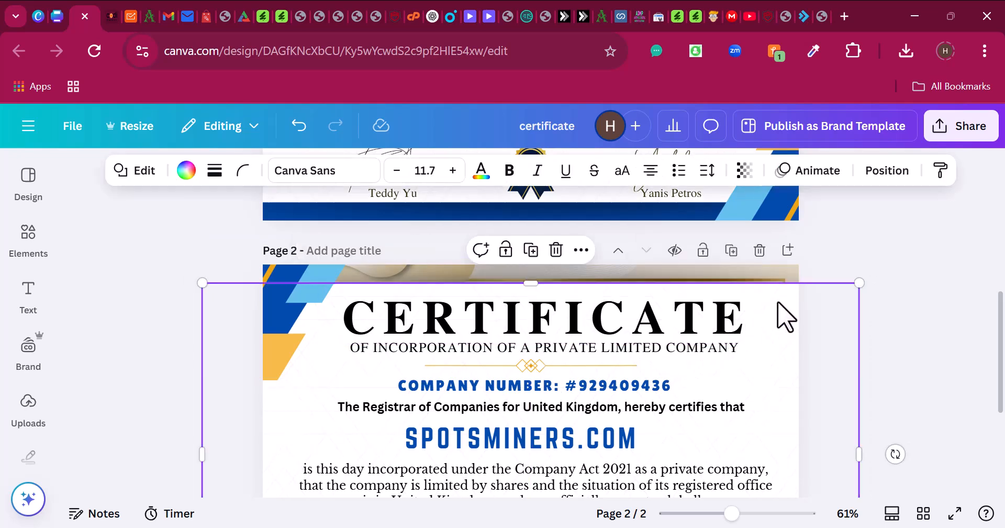
{"action": "key", "text": "Escape"}
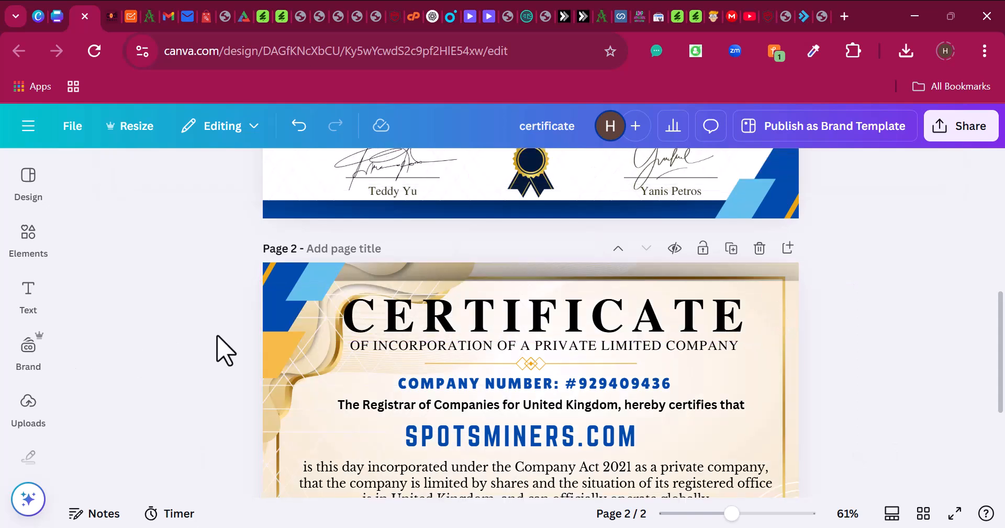
{"action": "scroll", "coordinate": [406, 375], "scroll_direction": "down", "scroll_amount": 4}
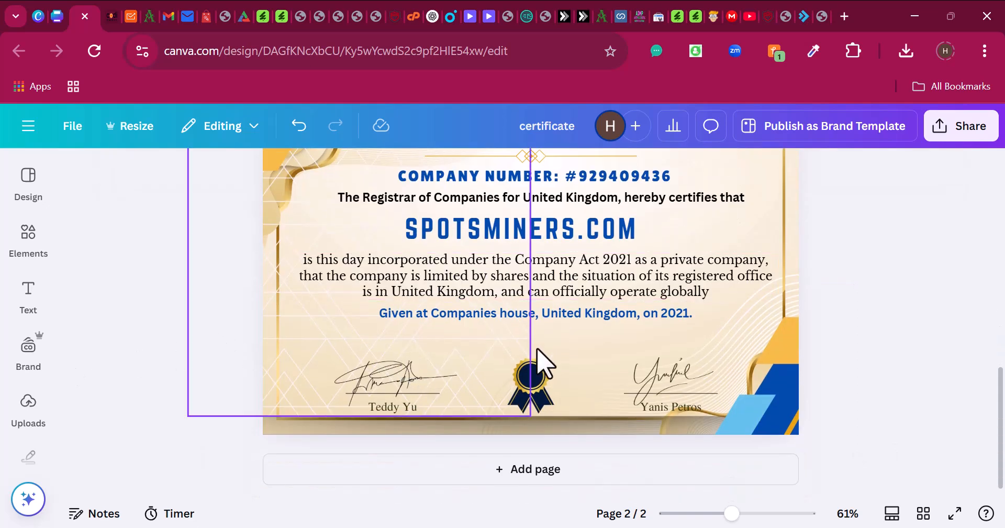
{"action": "left_click", "coordinate": [780, 416]}
{"action": "key", "text": "Delete"}
{"action": "scroll", "coordinate": [644, 414], "scroll_direction": "up", "scroll_amount": 4}
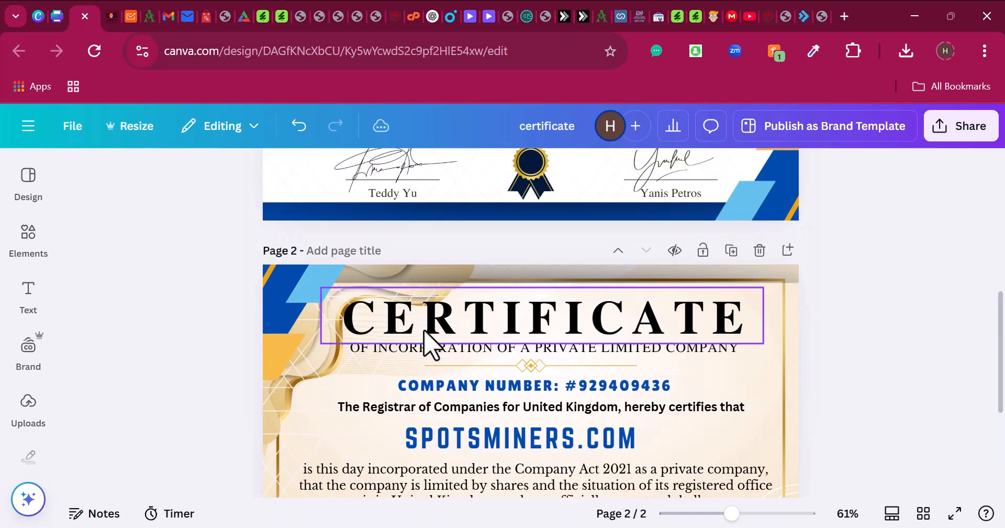
{"action": "left_click", "coordinate": [278, 299]}
{"action": "key", "text": "Delete"}
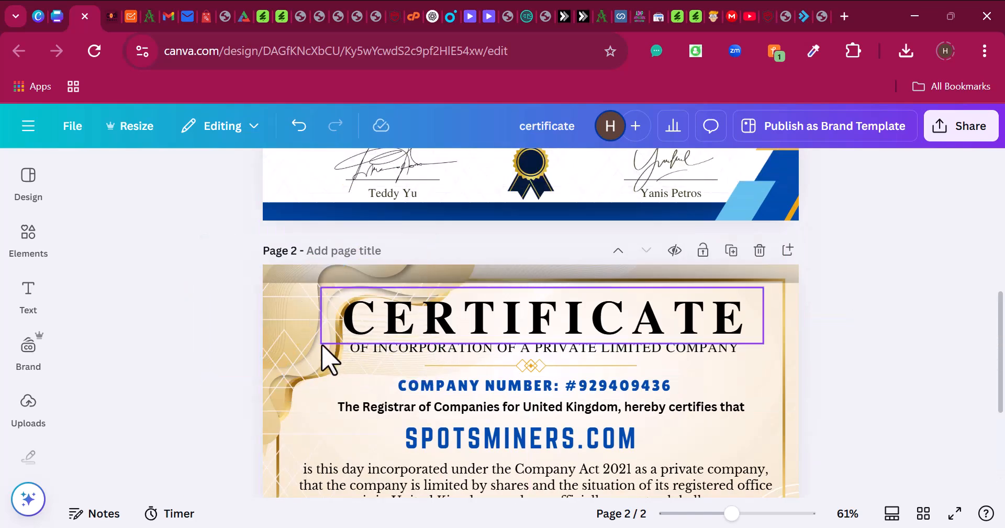
{"action": "left_click", "coordinate": [301, 357]}
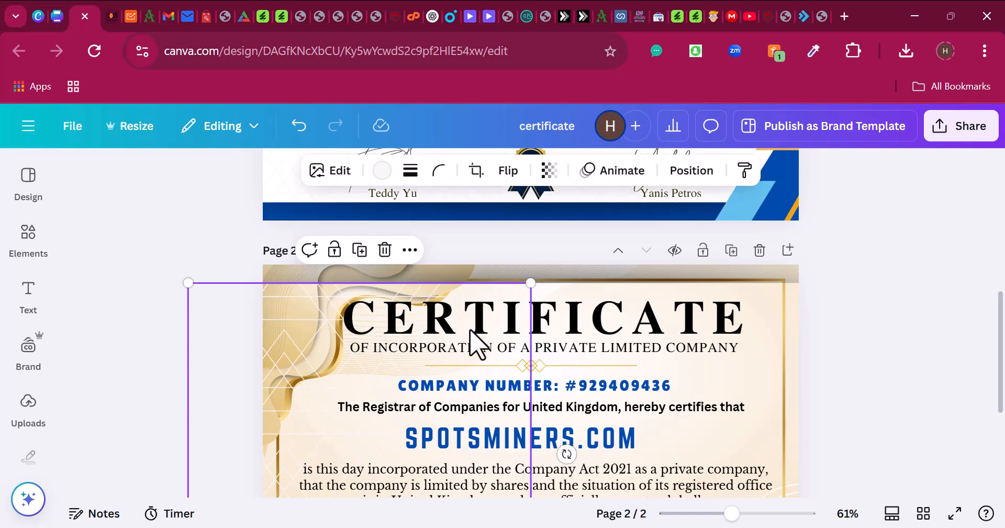
{"action": "scroll", "coordinate": [517, 348], "scroll_direction": "down", "scroll_amount": 4}
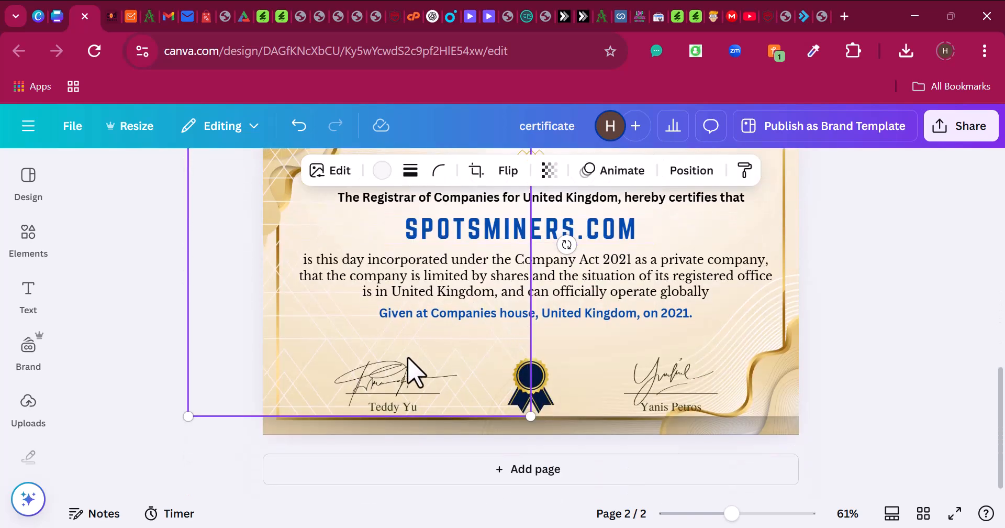
{"action": "scroll", "coordinate": [529, 332], "scroll_direction": "up", "scroll_amount": 2}
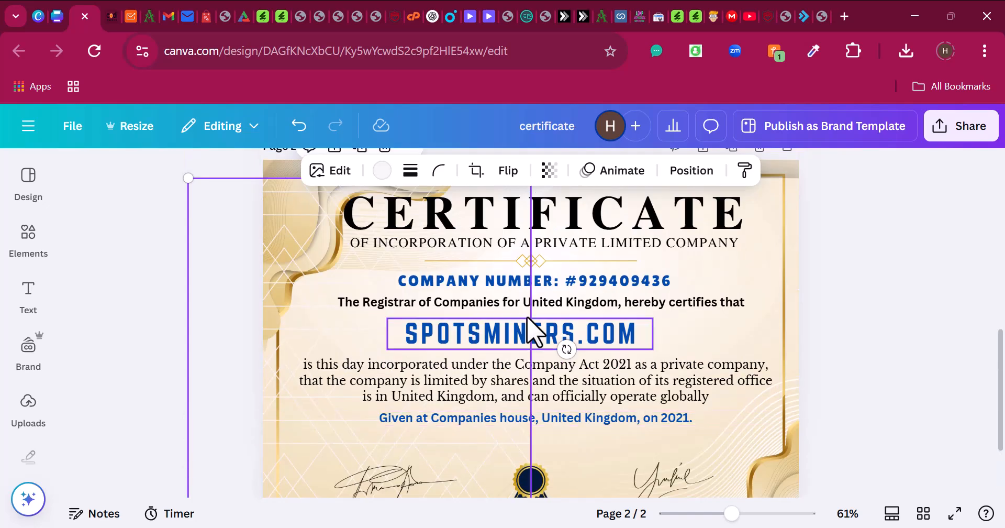
{"action": "scroll", "coordinate": [530, 330], "scroll_direction": "up", "scroll_amount": 2}
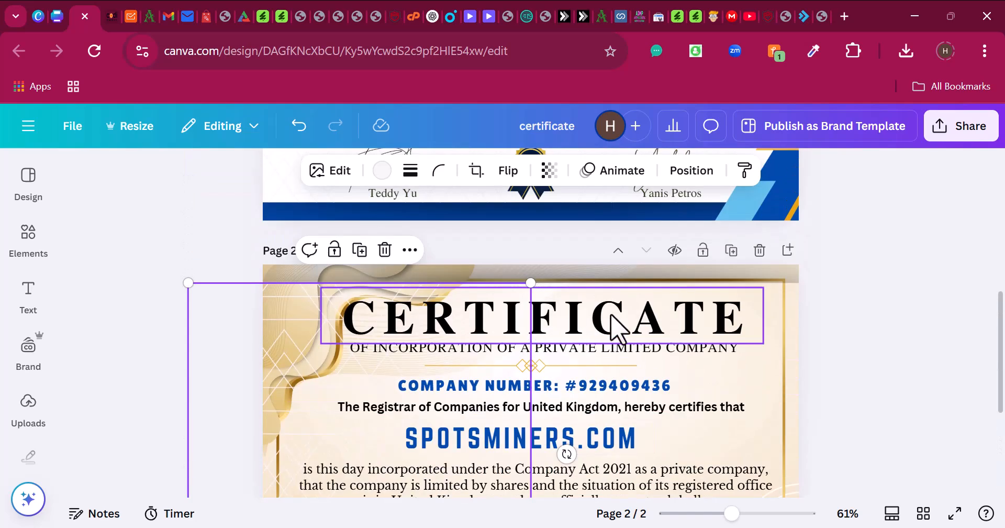
- Duplicate page 2 as page 3 and add the brown frame from the certificate background graphics
{"action": "left_click", "coordinate": [731, 250]}
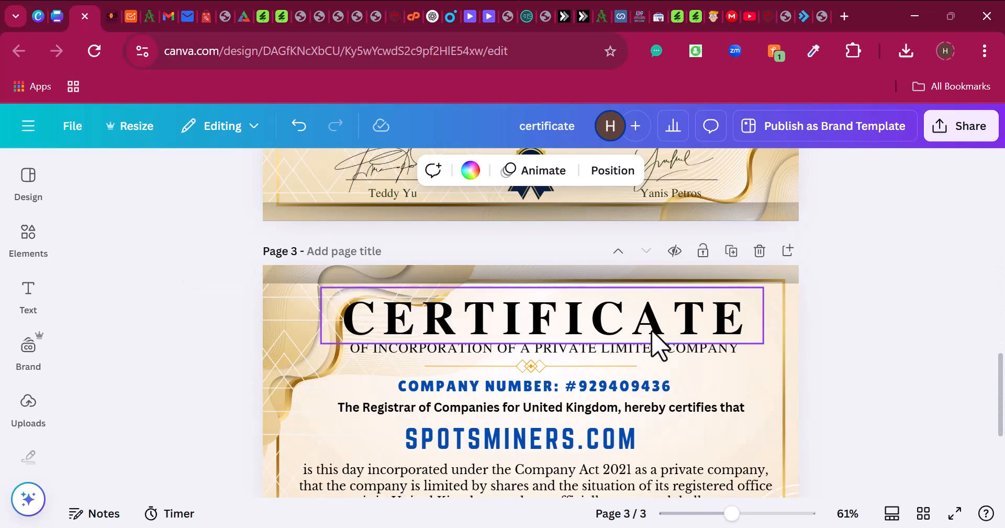
{"action": "scroll", "coordinate": [460, 401], "scroll_direction": "down", "scroll_amount": 2}
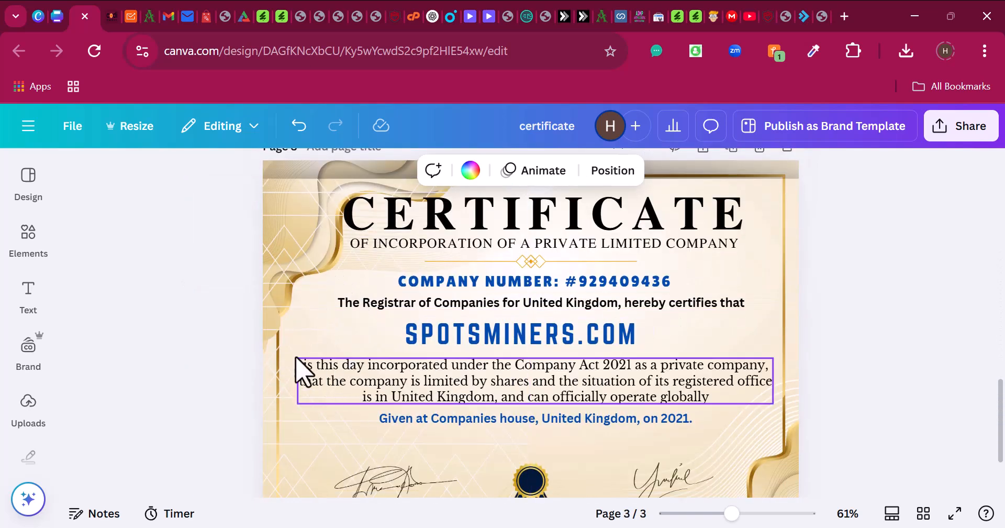
{"action": "left_click", "coordinate": [50, 285]}
{"action": "left_click", "coordinate": [37, 250]}
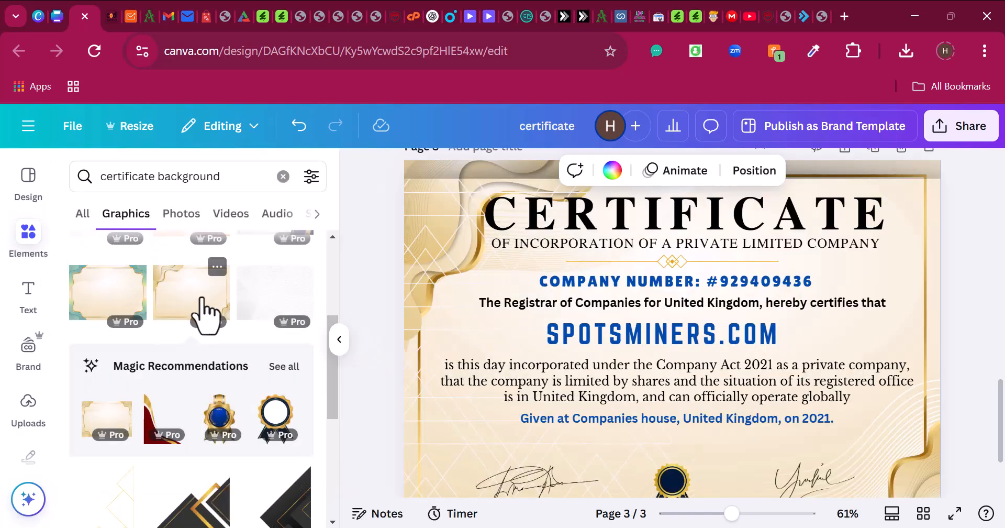
{"action": "scroll", "coordinate": [202, 323], "scroll_direction": "down", "scroll_amount": 2}
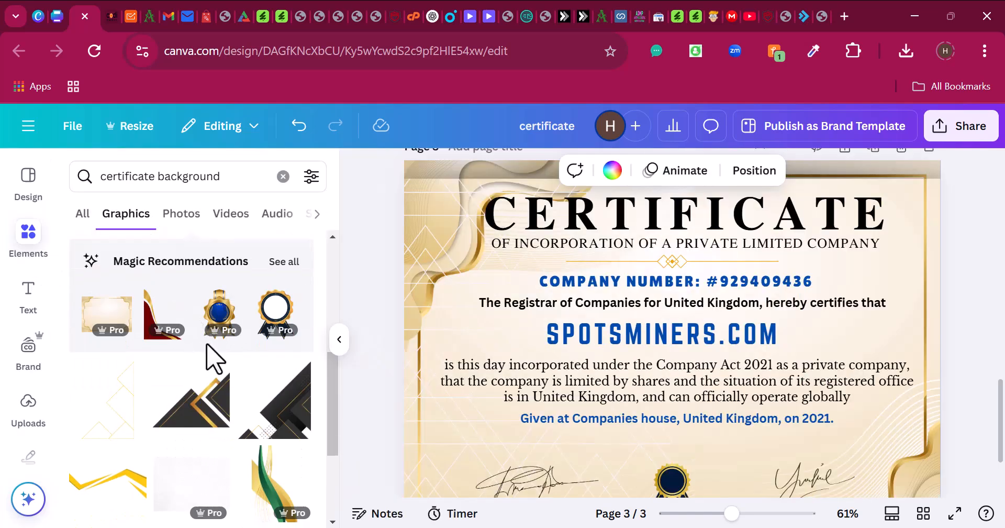
{"action": "scroll", "coordinate": [212, 360], "scroll_direction": "down", "scroll_amount": 8}
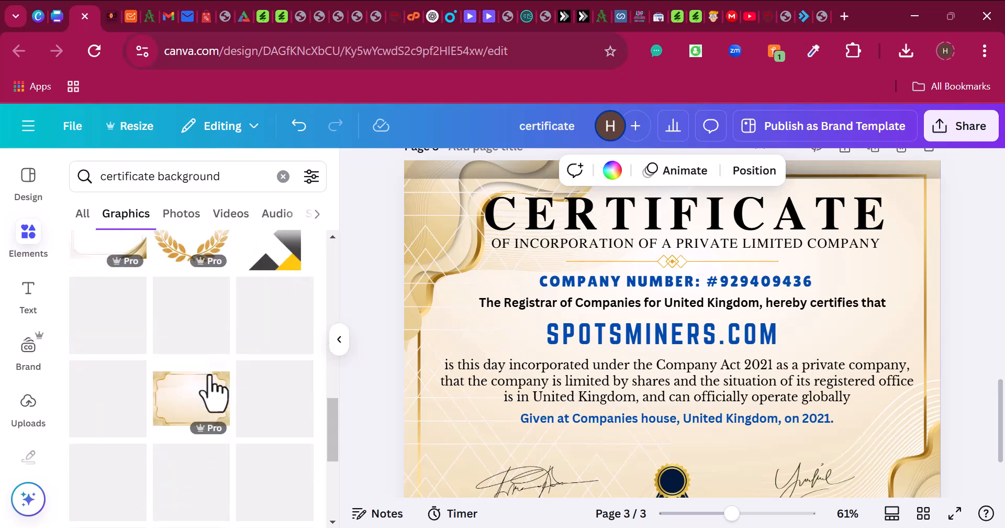
{"action": "scroll", "coordinate": [214, 393], "scroll_direction": "down", "scroll_amount": 2}
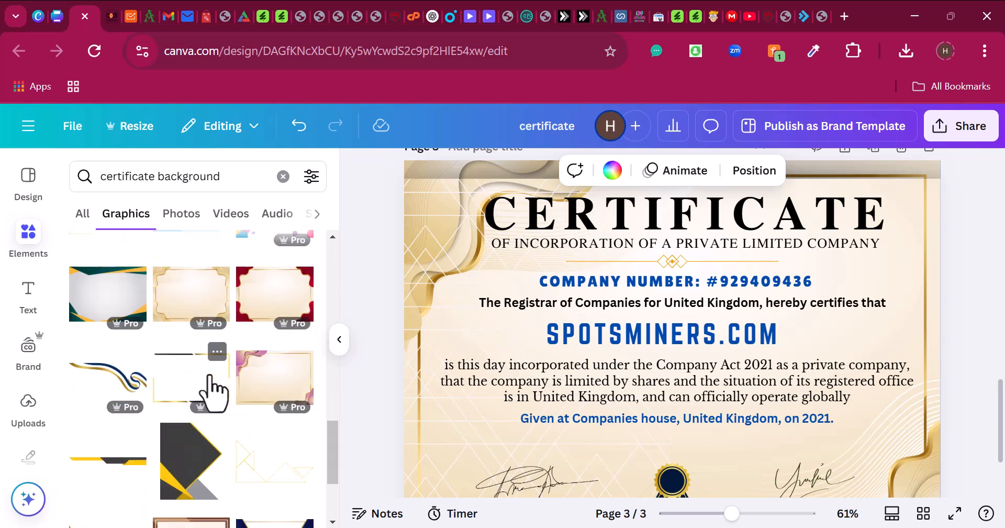
{"action": "scroll", "coordinate": [212, 390], "scroll_direction": "down", "scroll_amount": 3}
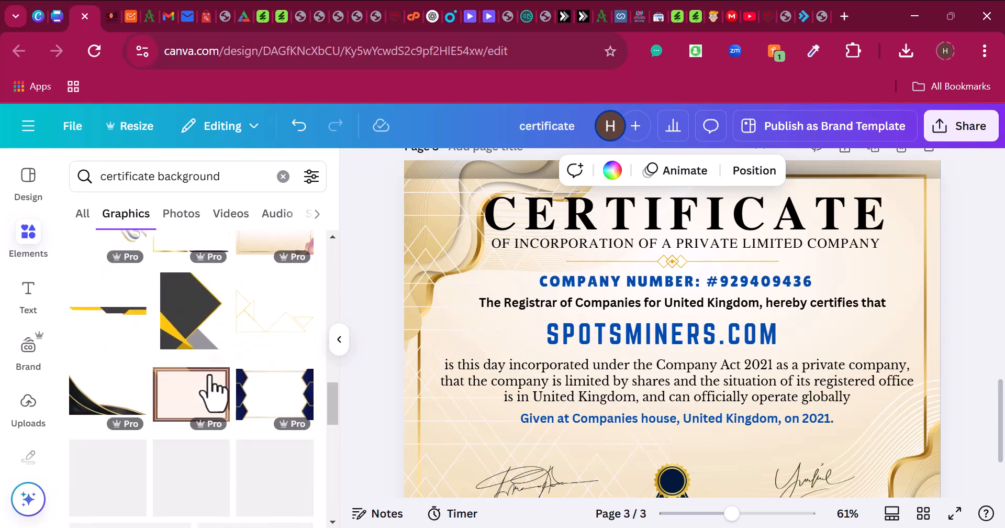
{"action": "left_click", "coordinate": [188, 398]}
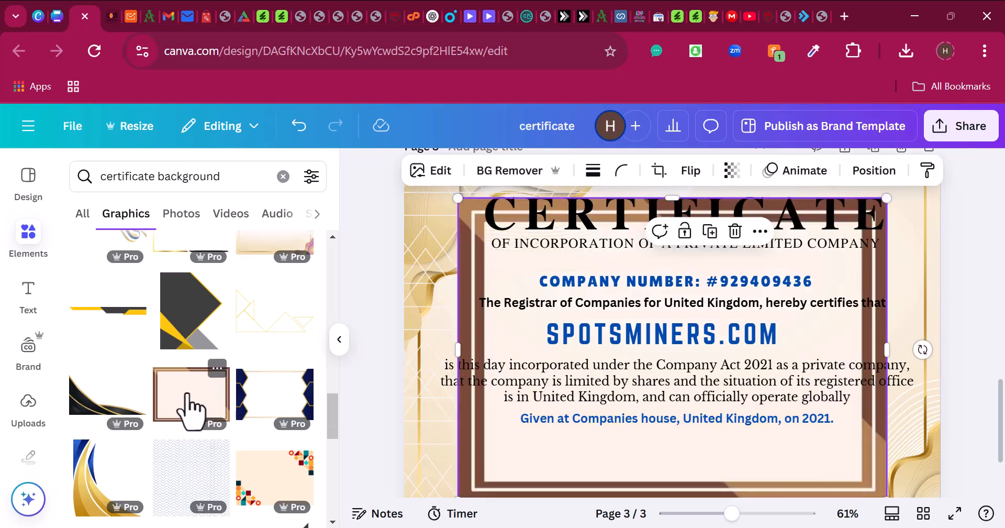
- Set the brown-and-cream frame as page 3's background
{"action": "right_click", "coordinate": [500, 462]}
{"action": "scroll", "coordinate": [586, 482], "scroll_direction": "down", "scroll_amount": 2}
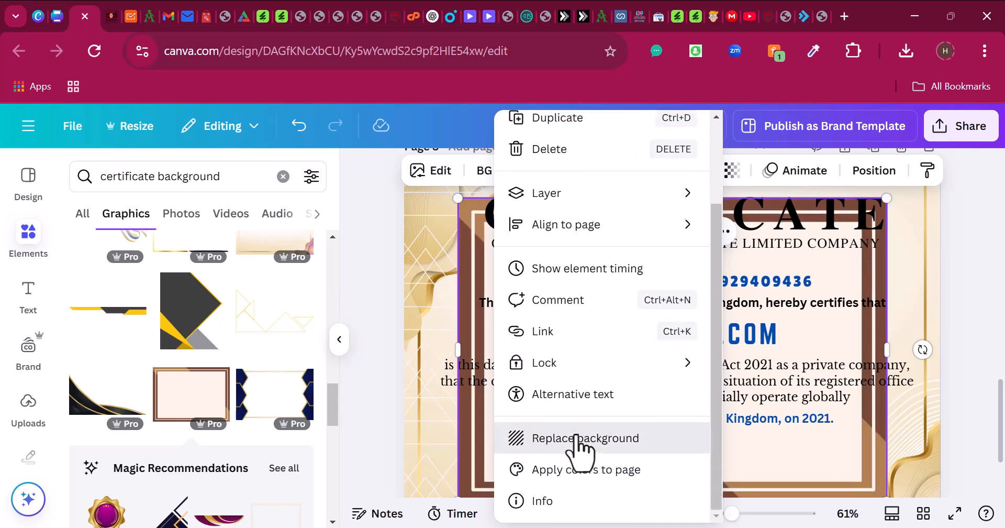
{"action": "left_click", "coordinate": [576, 439]}
{"action": "scroll", "coordinate": [887, 311], "scroll_direction": "down", "scroll_amount": 2}
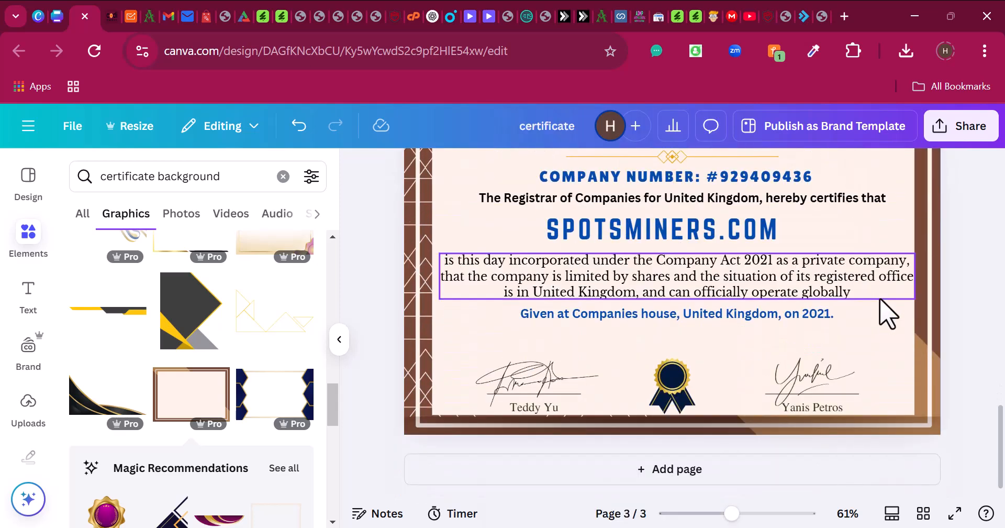
{"action": "scroll", "coordinate": [848, 335], "scroll_direction": "up", "scroll_amount": 4}
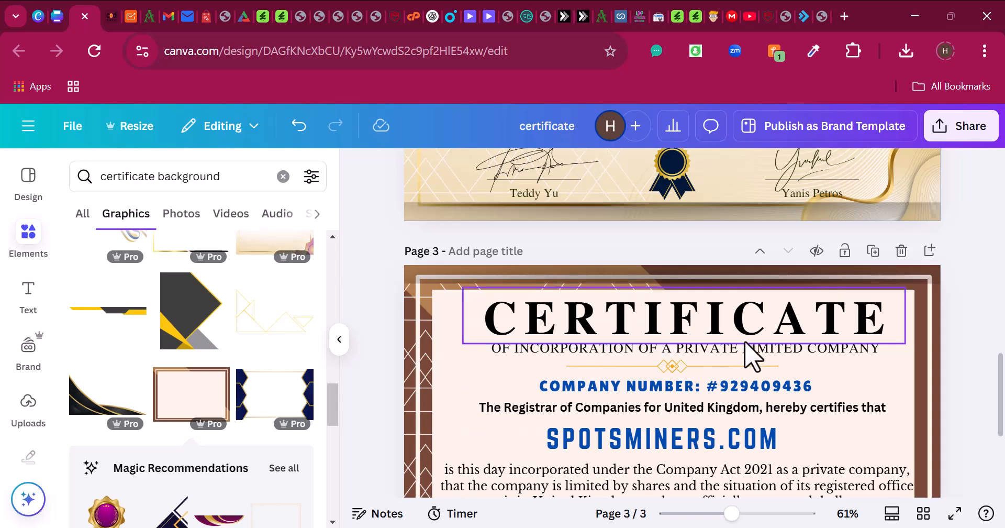
{"action": "left_click", "coordinate": [340, 343]}
{"action": "scroll", "coordinate": [382, 241], "scroll_direction": "up", "scroll_amount": 12}
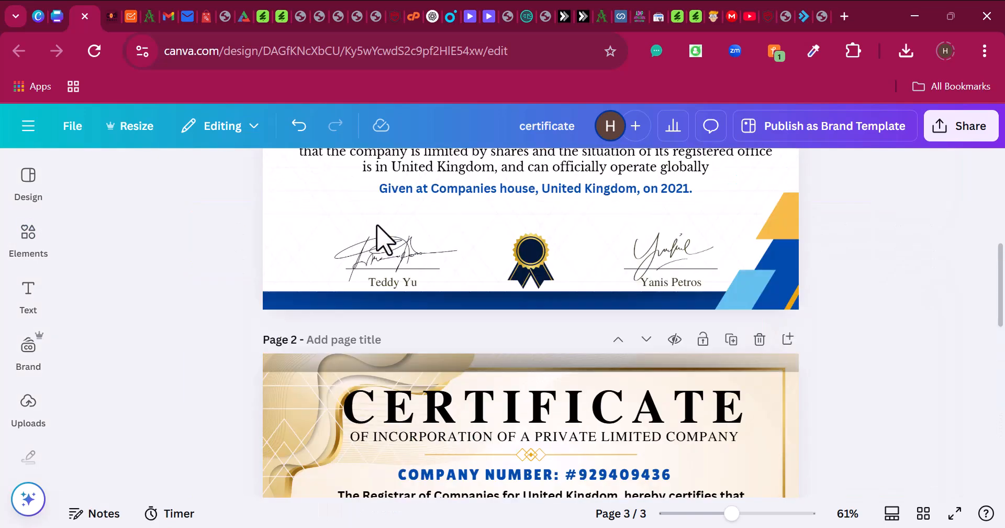
{"action": "scroll", "coordinate": [465, 274], "scroll_direction": "down", "scroll_amount": 14}
{"action": "scroll", "coordinate": [560, 277], "scroll_direction": "down", "scroll_amount": 3}
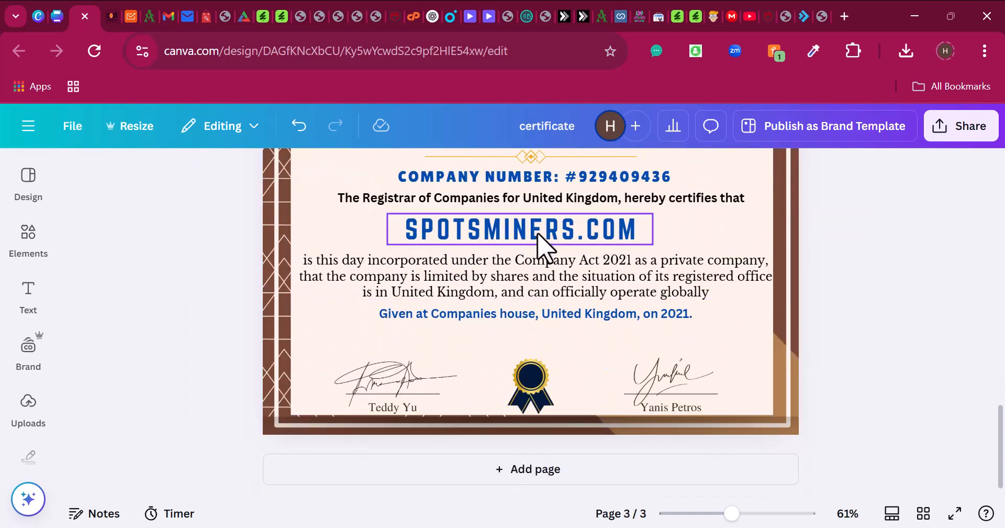
{"action": "scroll", "coordinate": [586, 409], "scroll_direction": "up", "scroll_amount": 7}
{"action": "scroll", "coordinate": [581, 375], "scroll_direction": "up", "scroll_amount": 12}
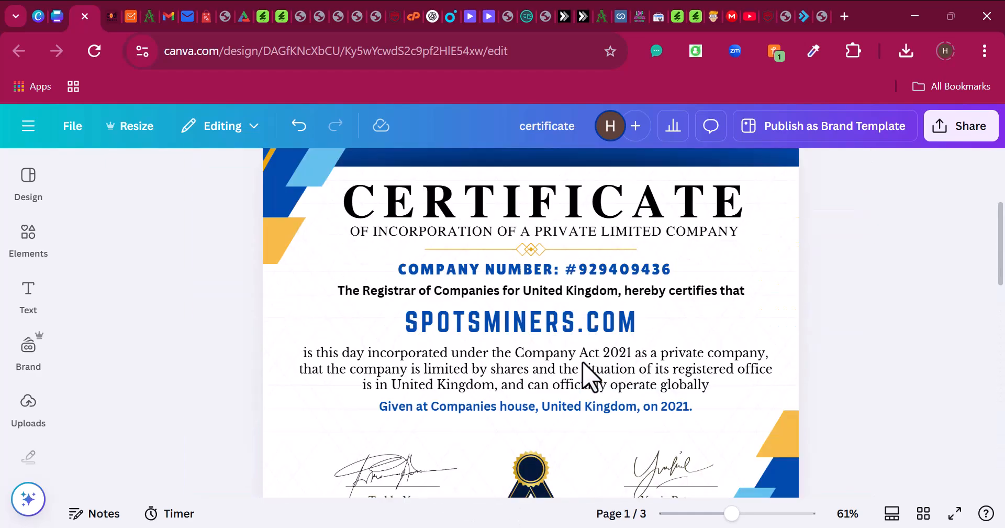
{"action": "scroll", "coordinate": [534, 257], "scroll_direction": "down", "scroll_amount": 15}
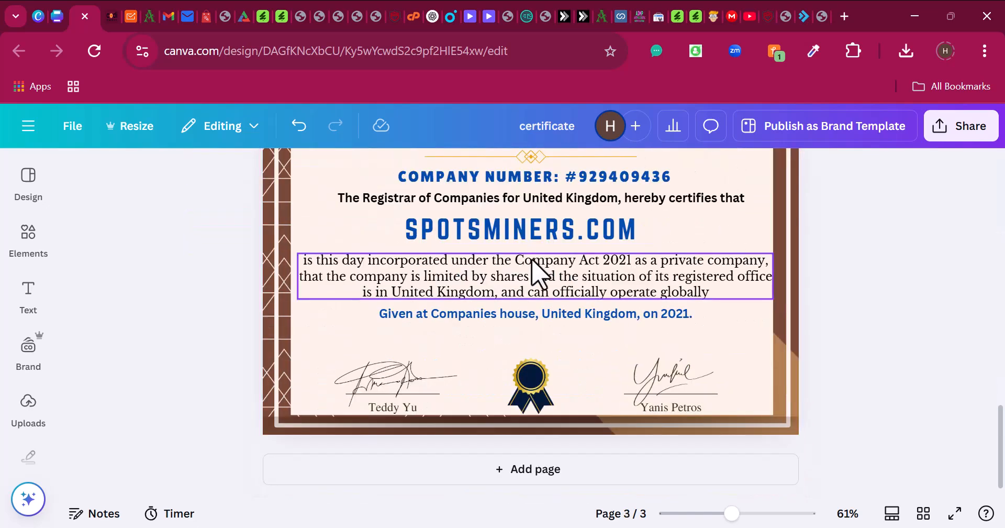
- Browse the employee-of-the-month certificate template page for reference
{"action": "left_click", "coordinate": [39, 15]}
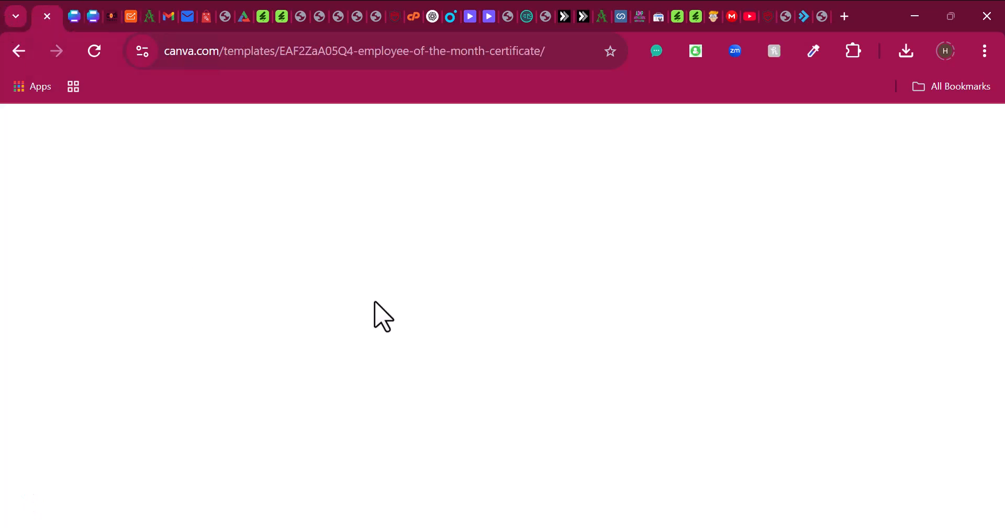
{"action": "scroll", "coordinate": [445, 366], "scroll_direction": "down", "scroll_amount": 3}
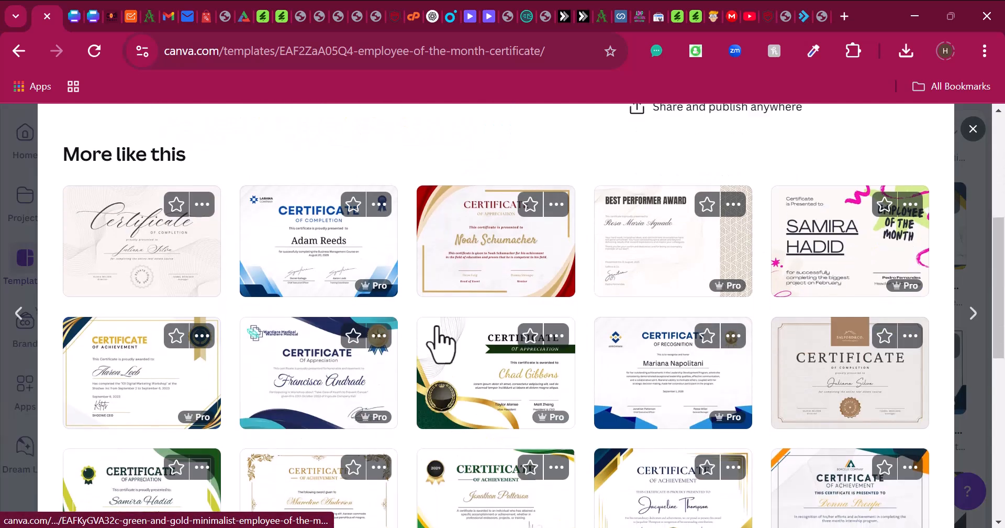
{"action": "scroll", "coordinate": [442, 377], "scroll_direction": "down", "scroll_amount": 8}
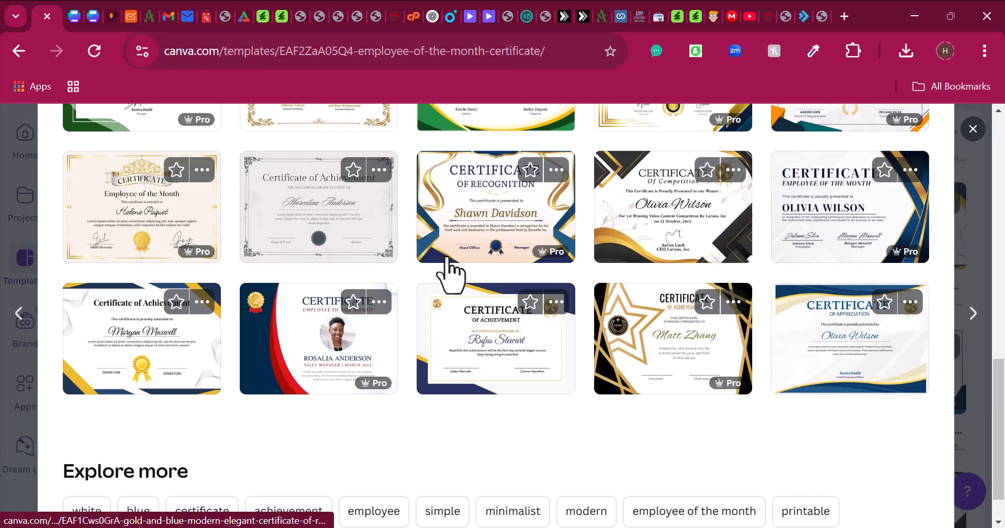
{"action": "scroll", "coordinate": [450, 272], "scroll_direction": "down", "scroll_amount": 1}
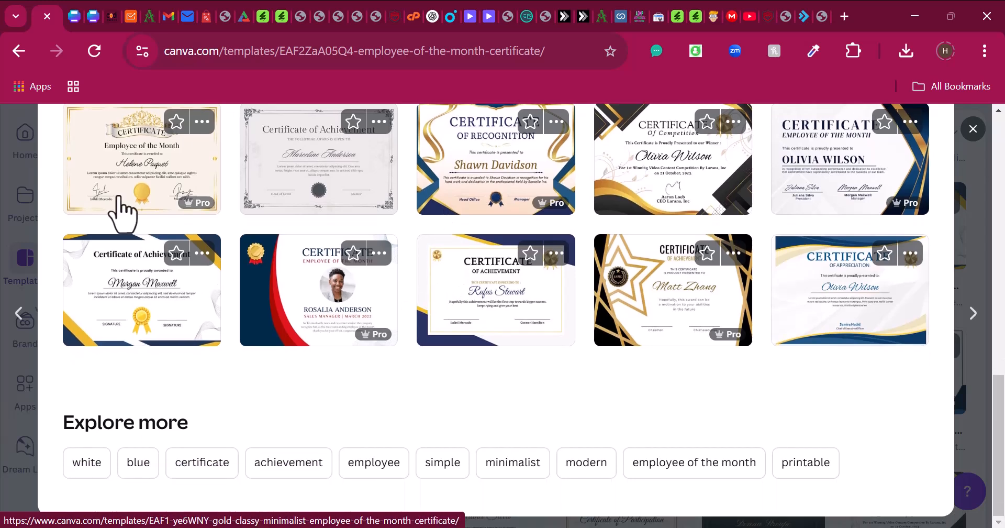
- Review the 14-page certificate design, then return to the SPOTSMINERS.COM certificate
{"action": "left_click", "coordinate": [70, 4]}
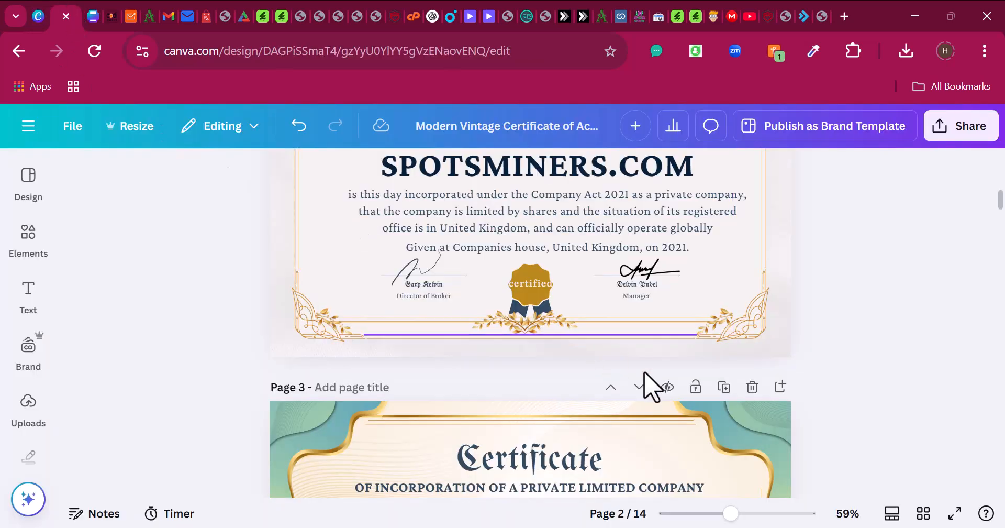
{"action": "scroll", "coordinate": [727, 393], "scroll_direction": "down", "scroll_amount": 1}
{"action": "scroll", "coordinate": [730, 409], "scroll_direction": "down", "scroll_amount": 20}
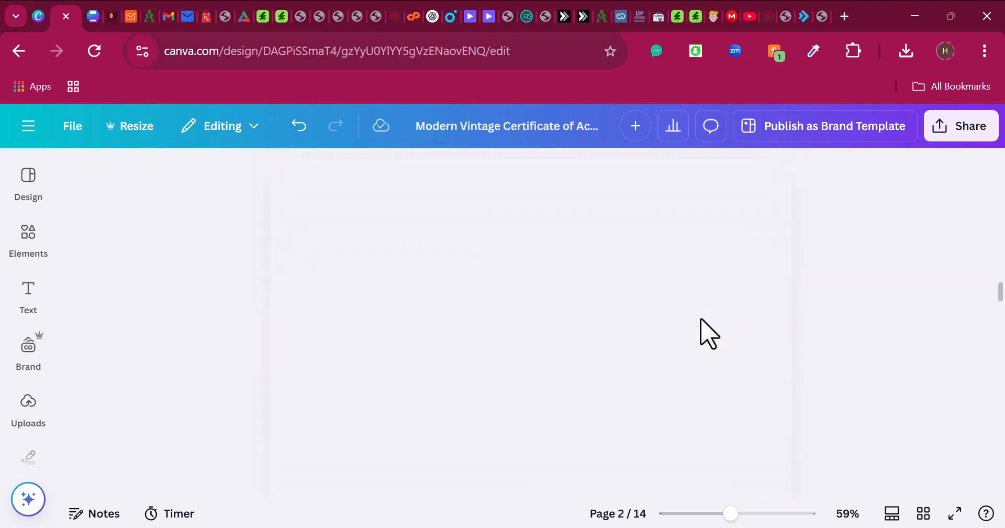
{"action": "scroll", "coordinate": [710, 333], "scroll_direction": "up", "scroll_amount": 10}
{"action": "scroll", "coordinate": [668, 288], "scroll_direction": "down", "scroll_amount": 7}
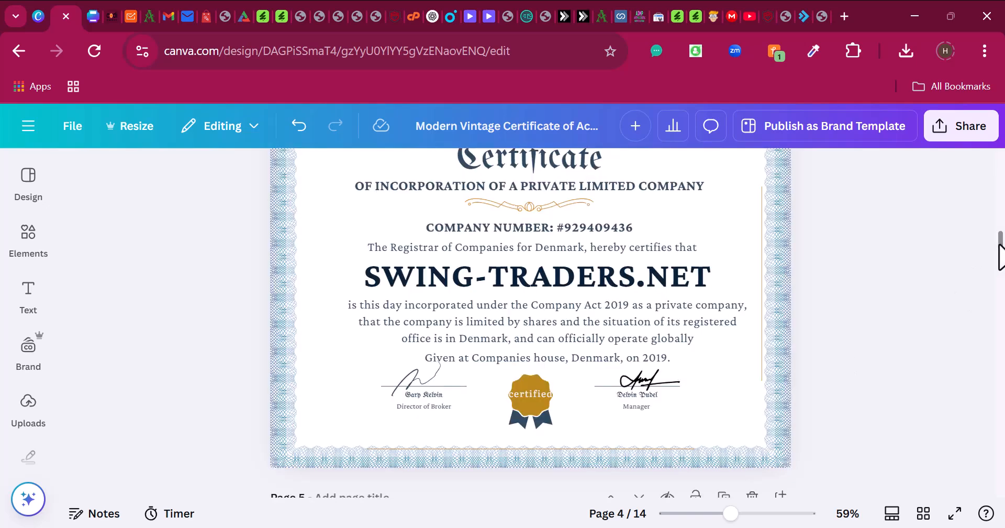
{"action": "left_click_drag", "start_coordinate": [1001, 246], "coordinate": [1003, 504]}
{"action": "scroll", "coordinate": [853, 437], "scroll_direction": "up", "scroll_amount": 6}
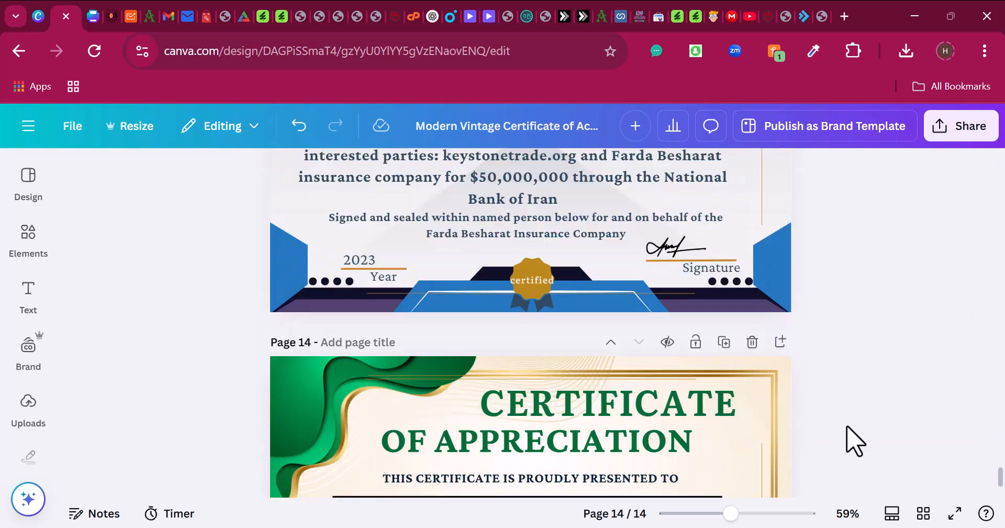
{"action": "scroll", "coordinate": [848, 435], "scroll_direction": "down", "scroll_amount": 2}
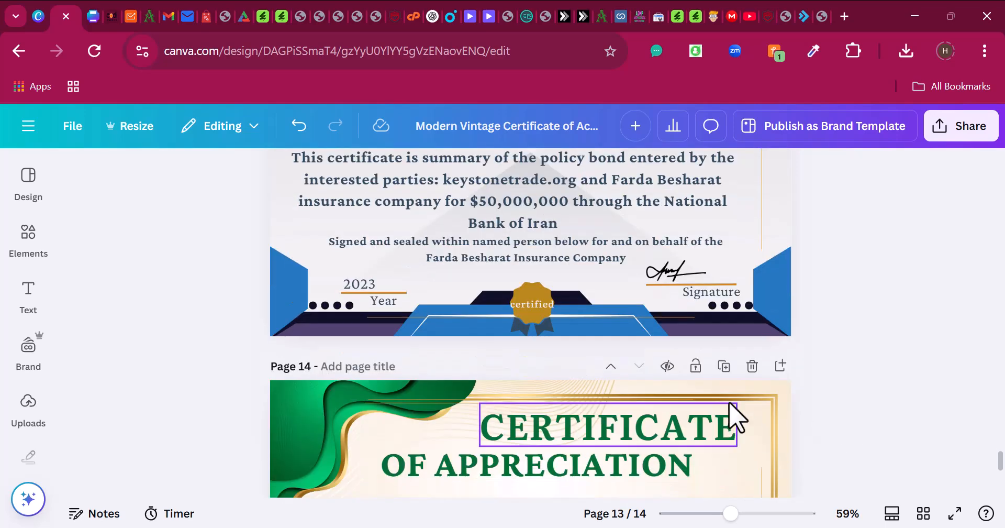
{"action": "scroll", "coordinate": [500, 377], "scroll_direction": "up", "scroll_amount": 10}
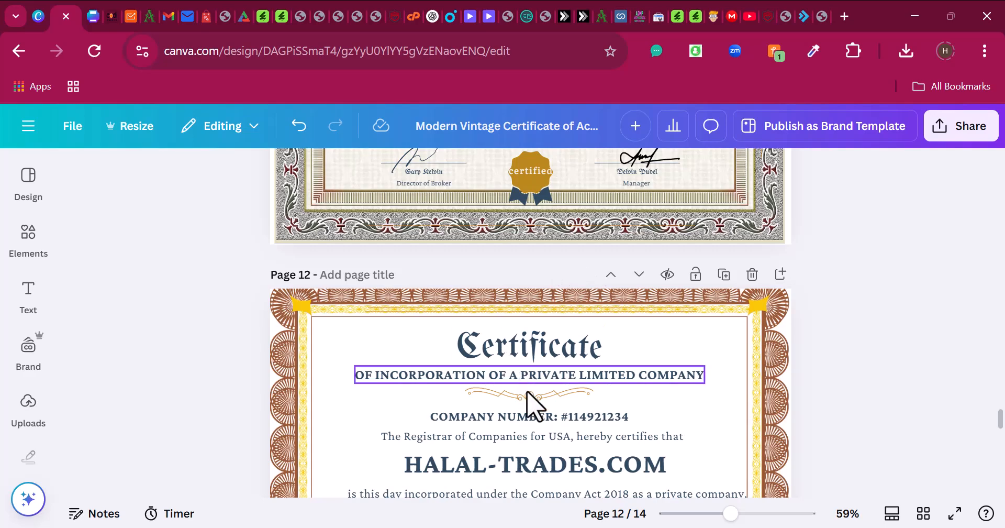
{"action": "scroll", "coordinate": [597, 398], "scroll_direction": "down", "scroll_amount": 4}
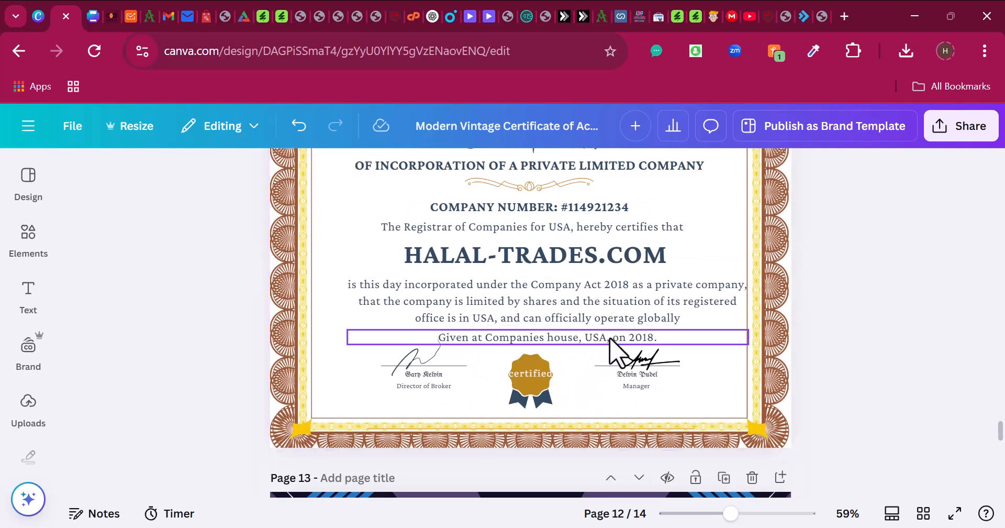
{"action": "scroll", "coordinate": [609, 340], "scroll_direction": "up", "scroll_amount": 20}
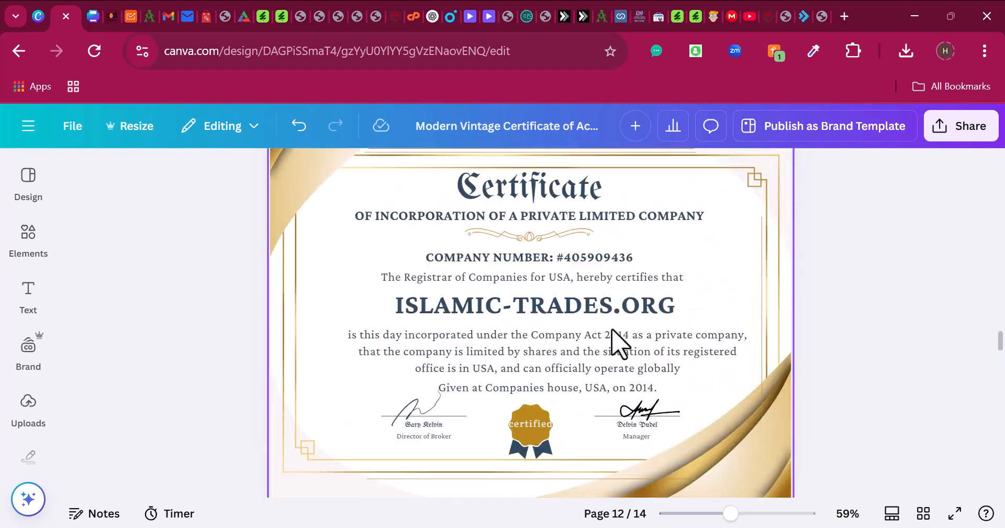
{"action": "scroll", "coordinate": [626, 304], "scroll_direction": "up", "scroll_amount": 2}
{"action": "left_click", "coordinate": [94, 8]}
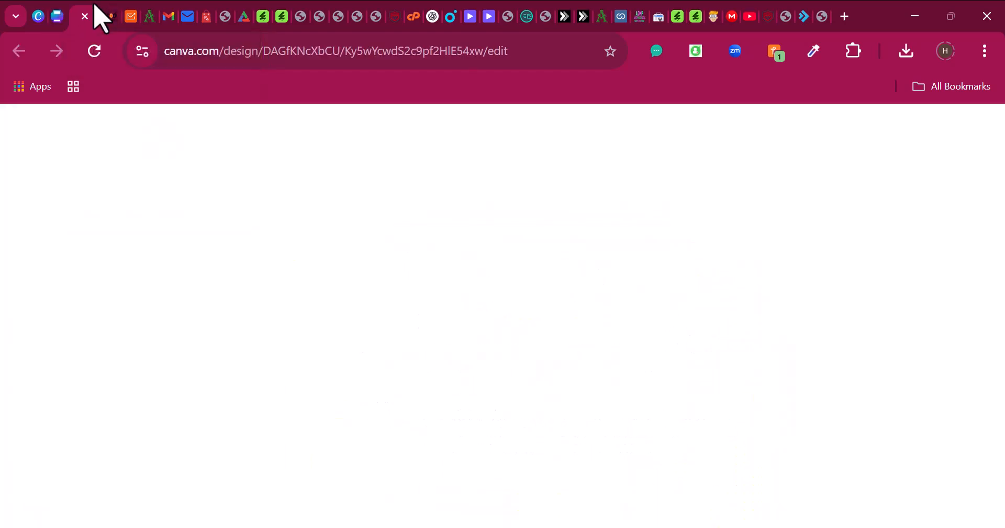